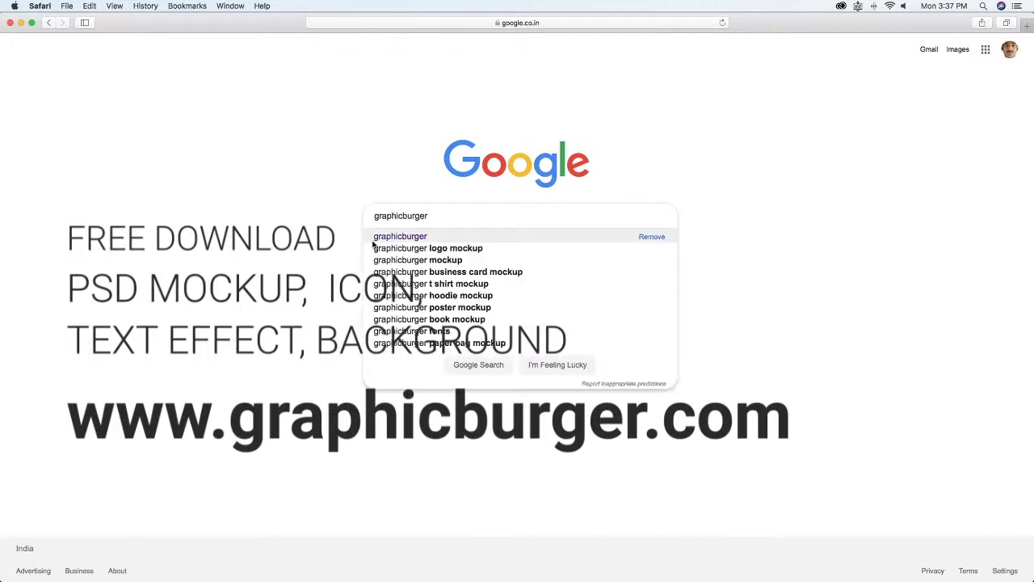
Run the Google search for 'graphicburger' to list the results
key("Return")
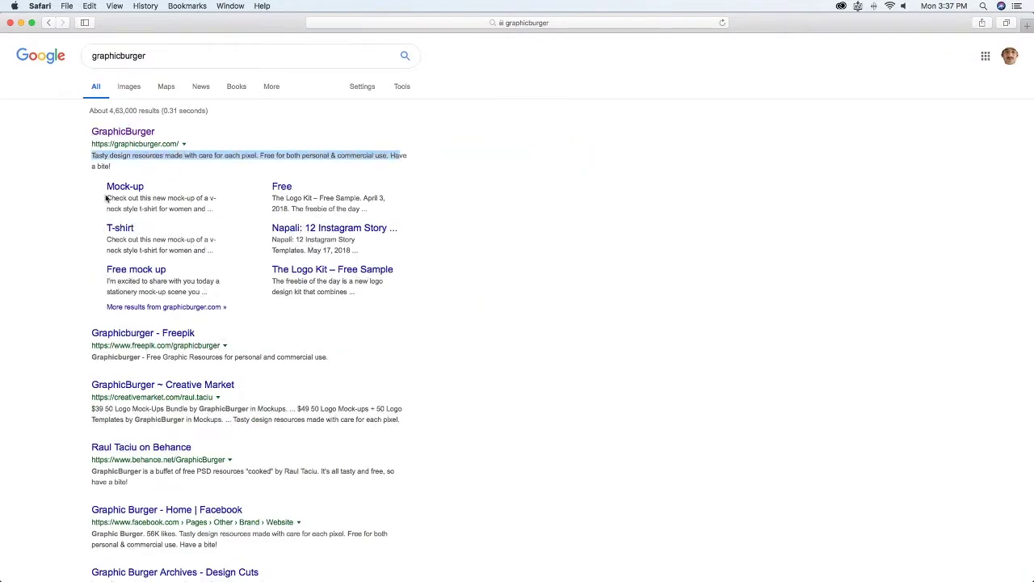
Open graphicburger.com, browse its free design resources listing, and return to the page top
left_click(61, 220)
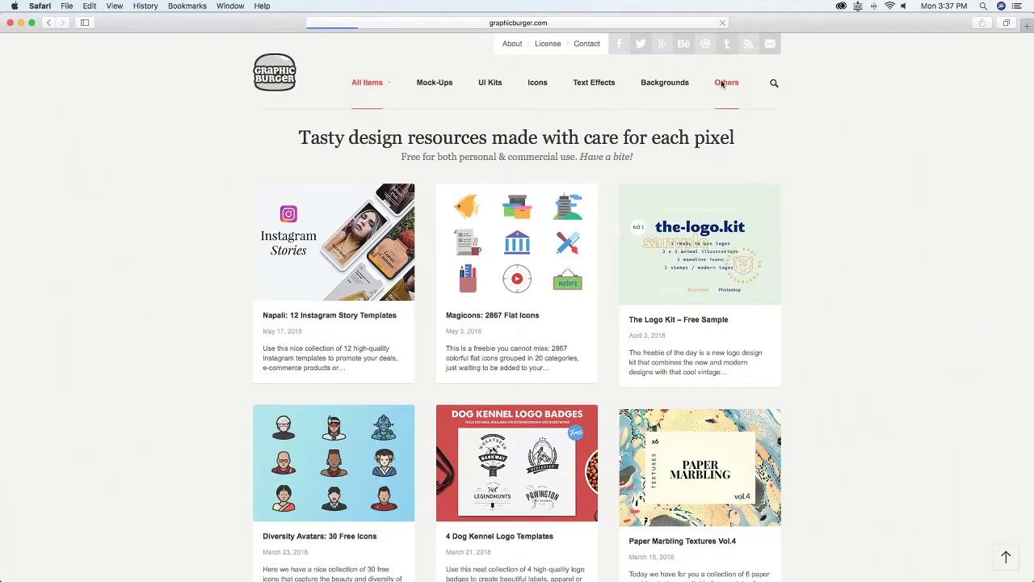
left_click(725, 83)
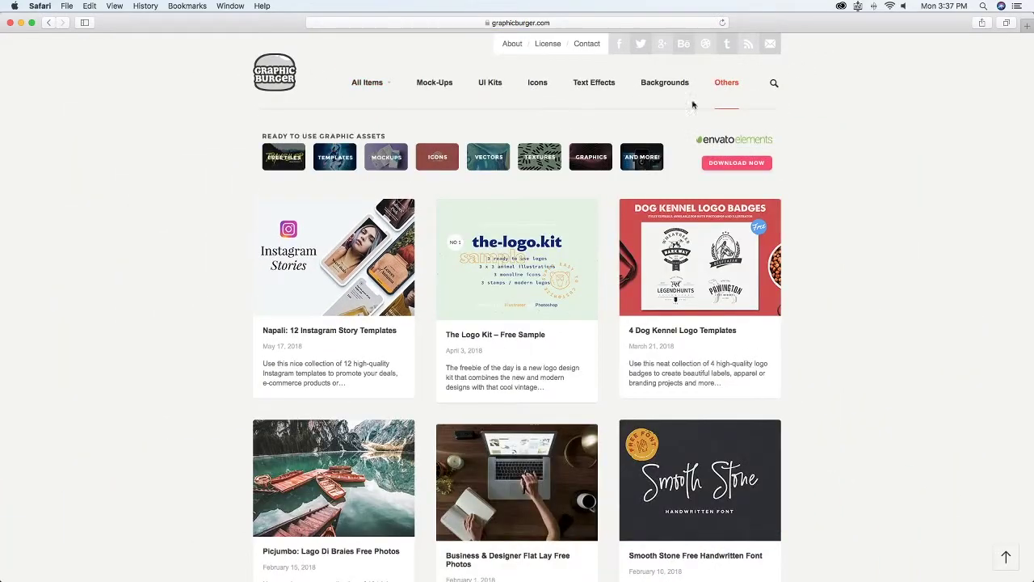
scroll(319, 323, "down", 2)
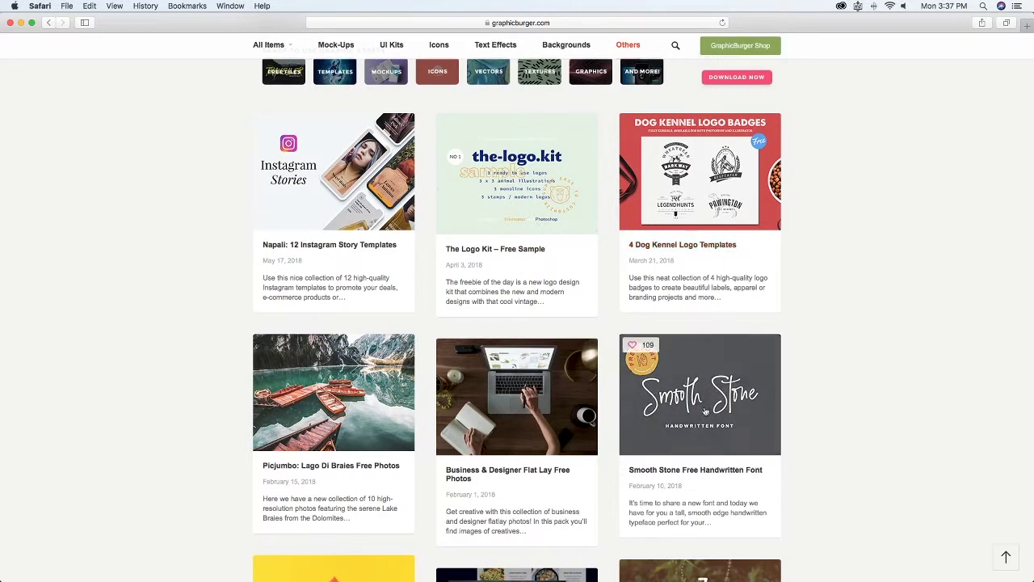
scroll(701, 250, "down", 5)
scroll(587, 440, "down", 3)
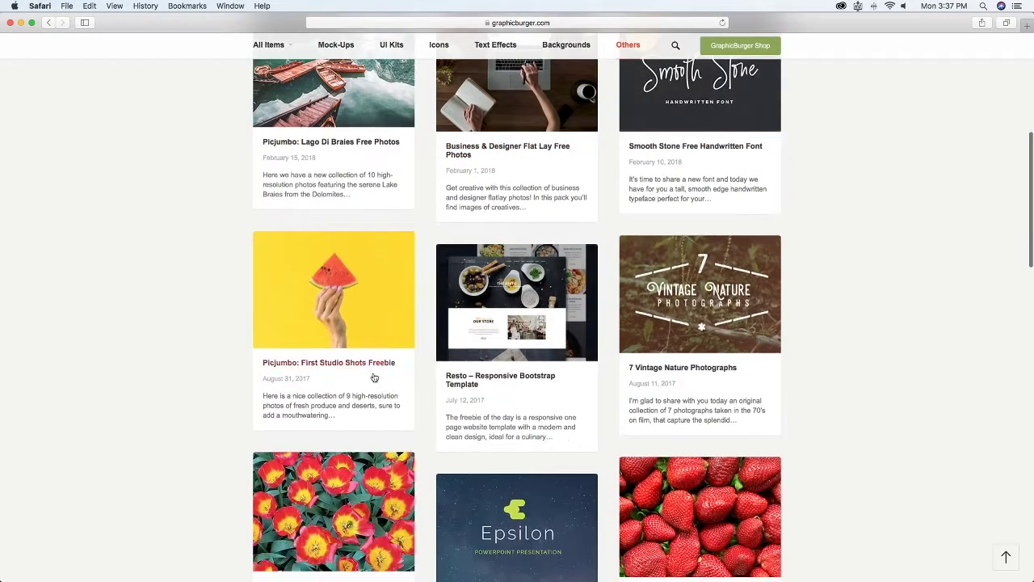
scroll(566, 440, "down", 1)
scroll(525, 441, "down", 6)
scroll(491, 442, "down", 3)
scroll(491, 442, "down", 10)
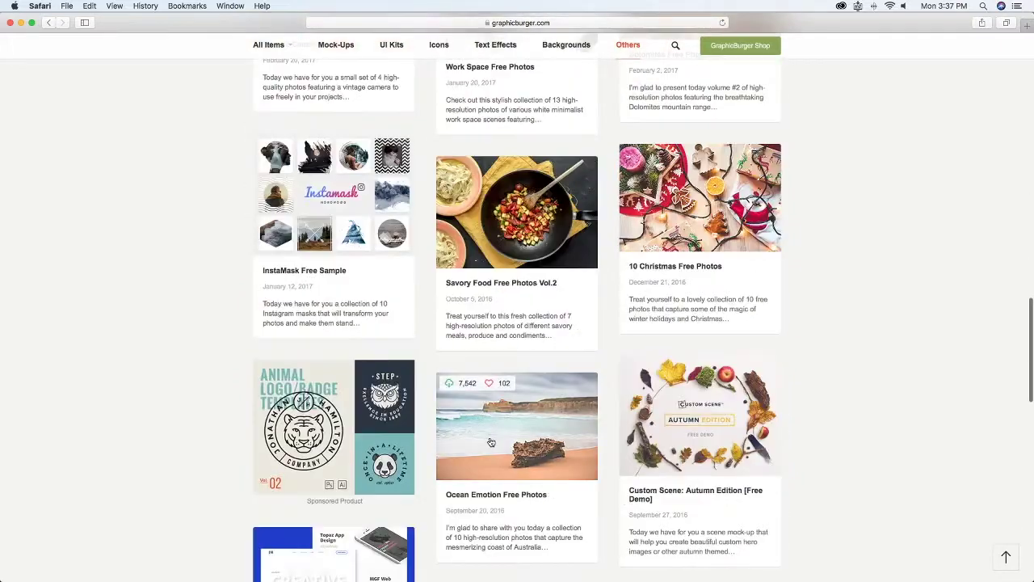
scroll(485, 436, "down", 2)
scroll(485, 420, "down", 1)
key("Home")
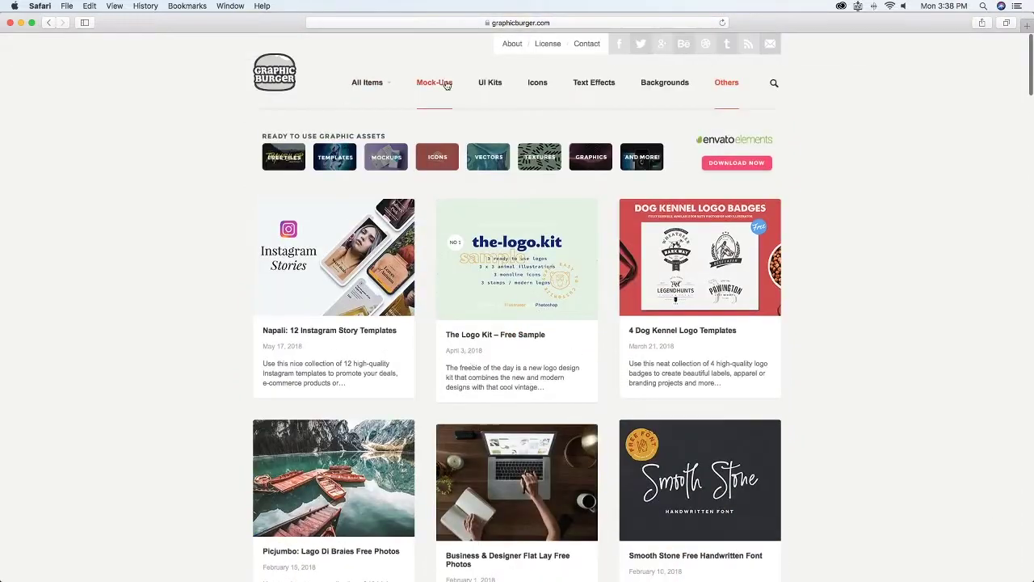
Scroll through the Mock-Ups listing to locate the Shop Facade Logo MockUp #2 card
scroll(370, 305, "down", 1)
scroll(369, 306, "down", 2)
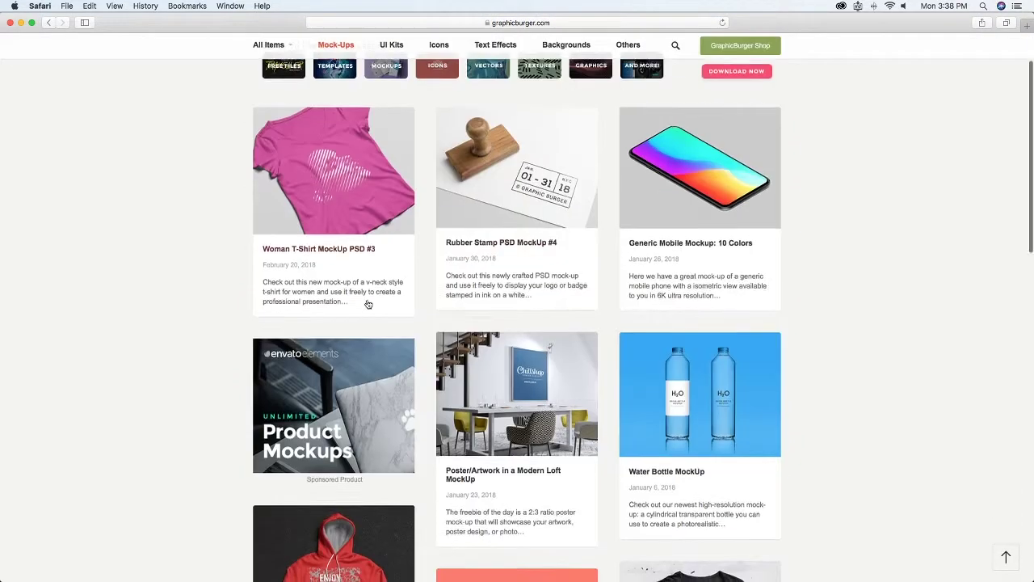
scroll(517, 243, "down", 3)
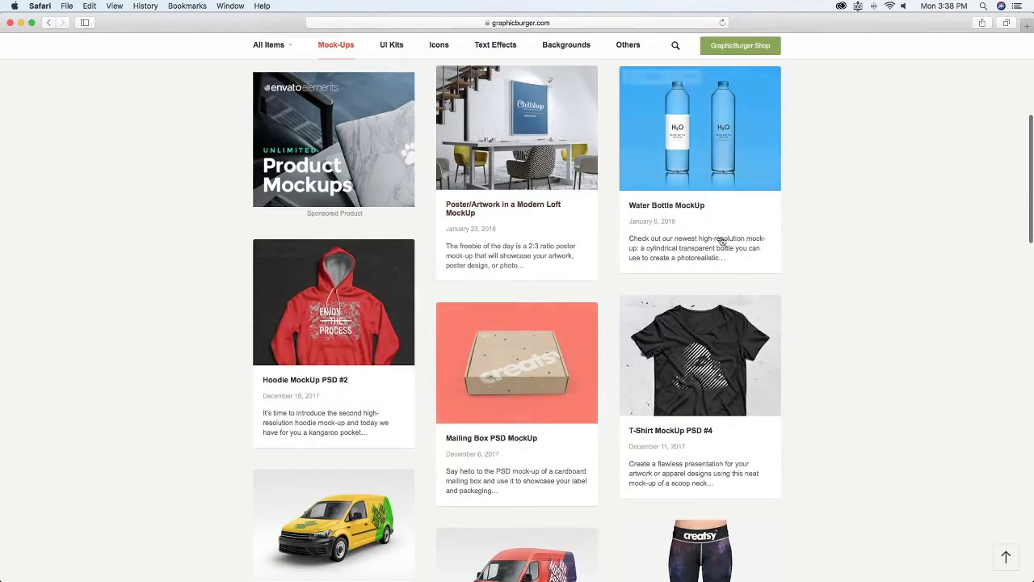
scroll(545, 394, "down", 2)
scroll(323, 388, "down", 3)
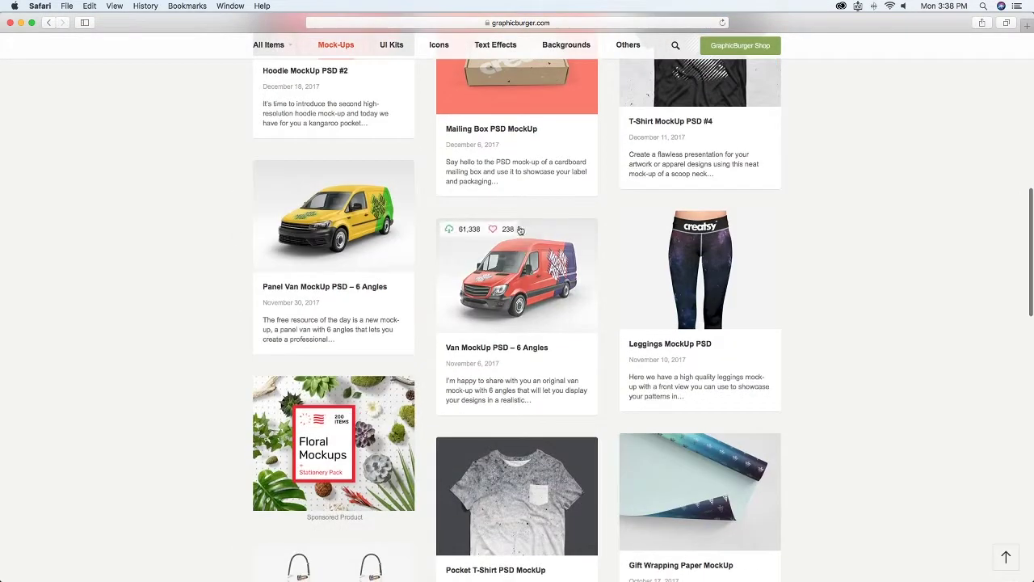
scroll(667, 294, "down", 1)
scroll(386, 370, "down", 3)
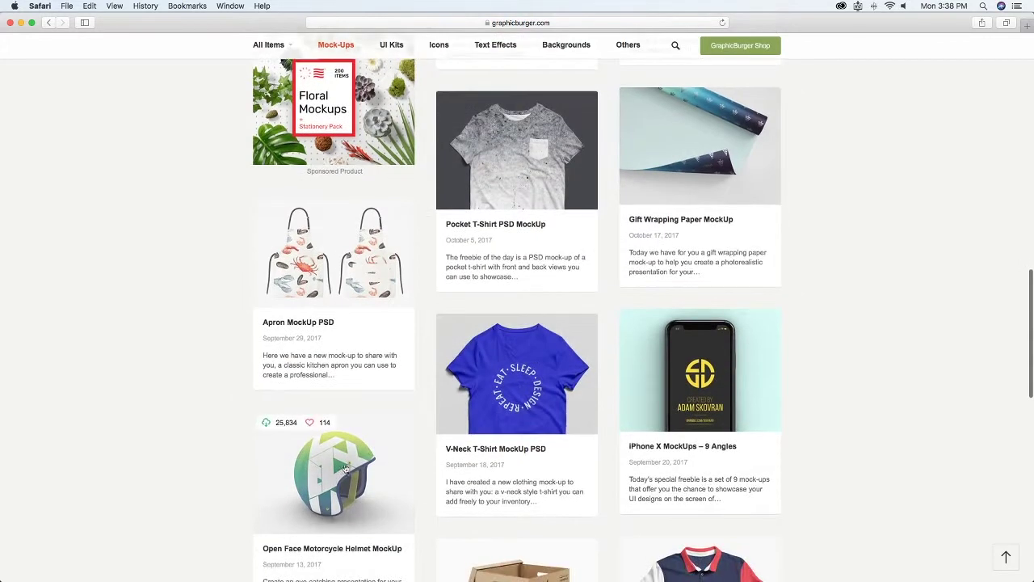
scroll(554, 404, "down", 2)
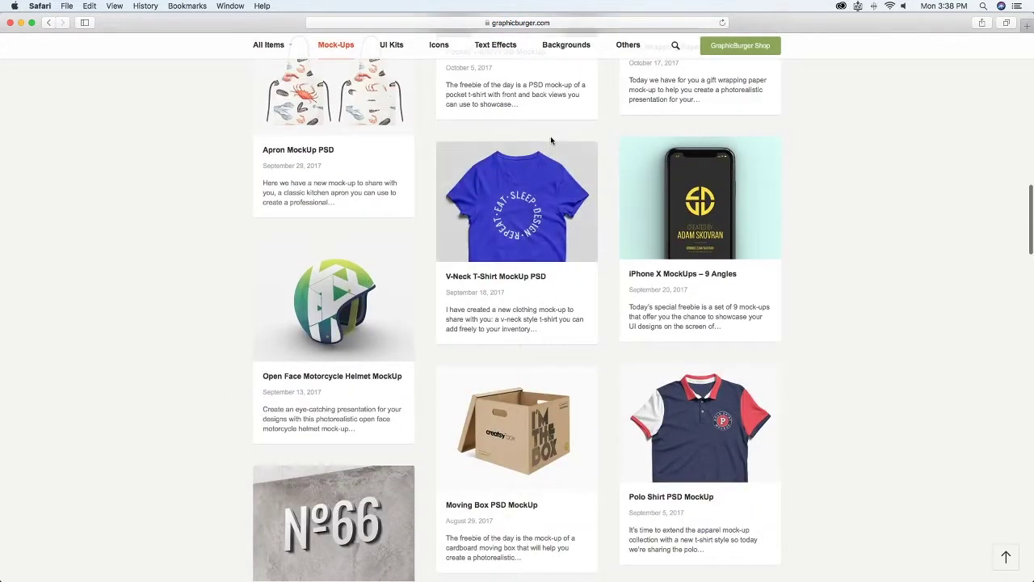
scroll(647, 267, "down", 2)
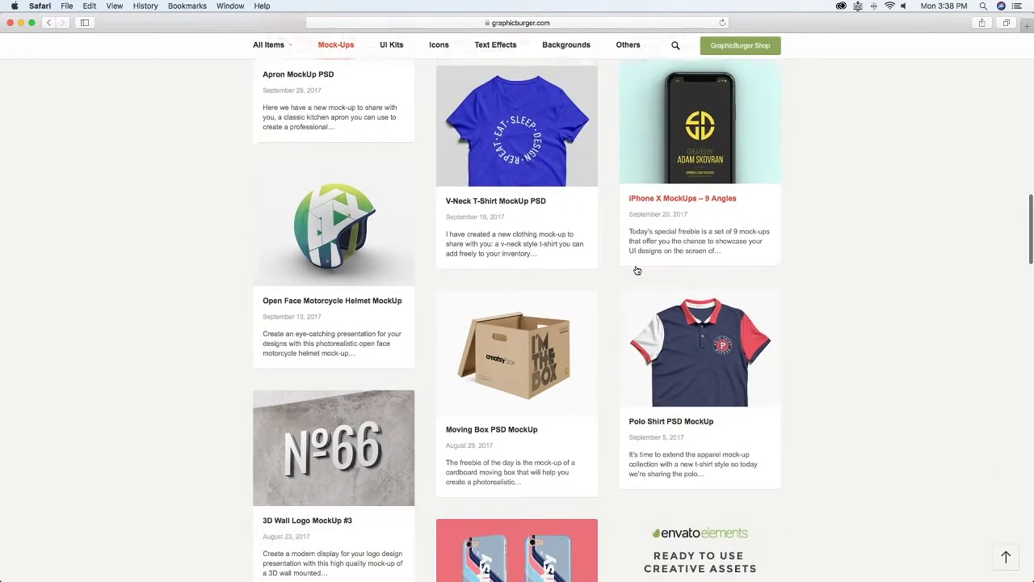
scroll(795, 328, "down", 4)
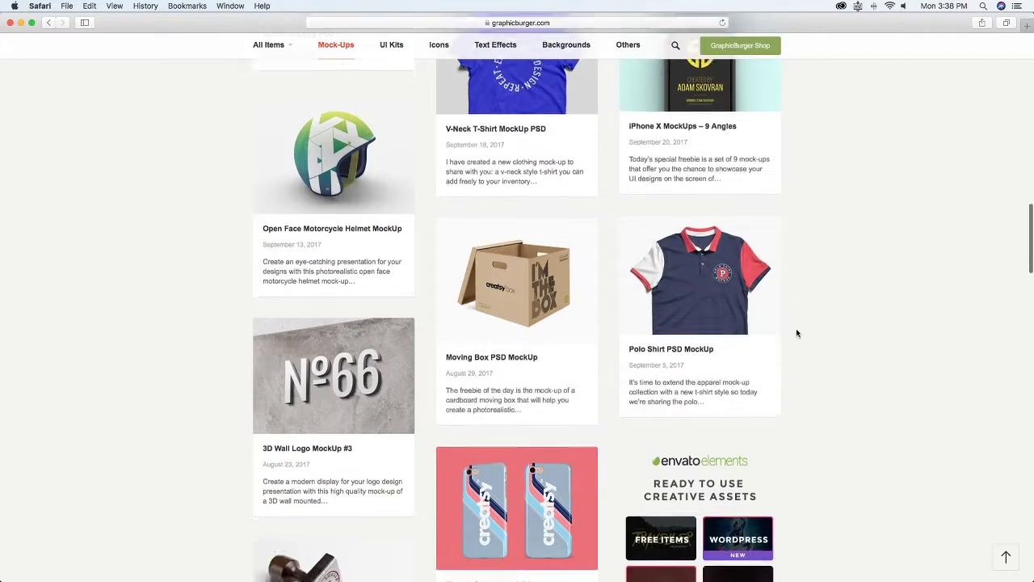
scroll(633, 329, "down", 3)
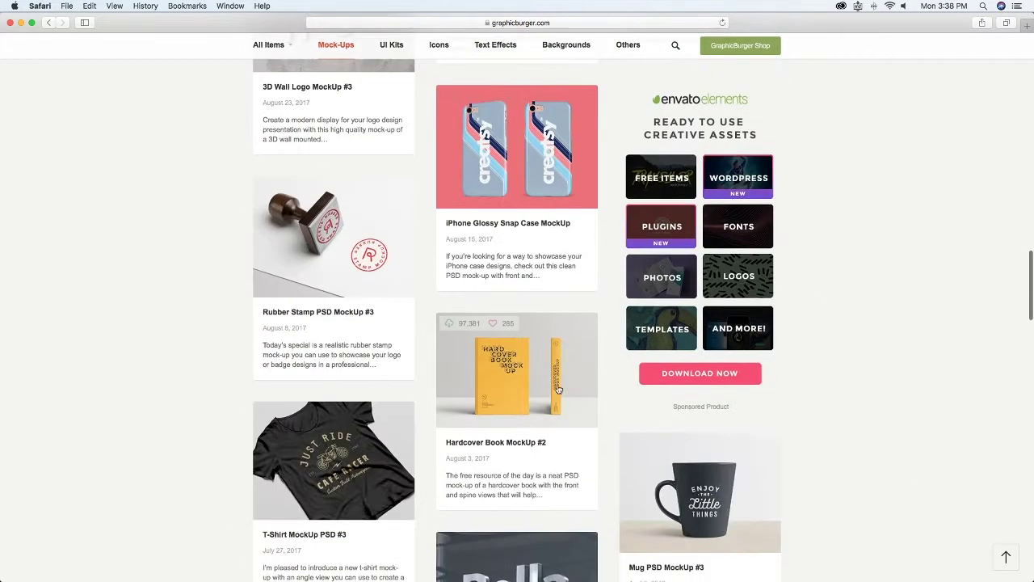
scroll(566, 330, "down", 1)
scroll(485, 329, "down", 1)
scroll(334, 330, "down", 6)
scroll(333, 330, "up", 4)
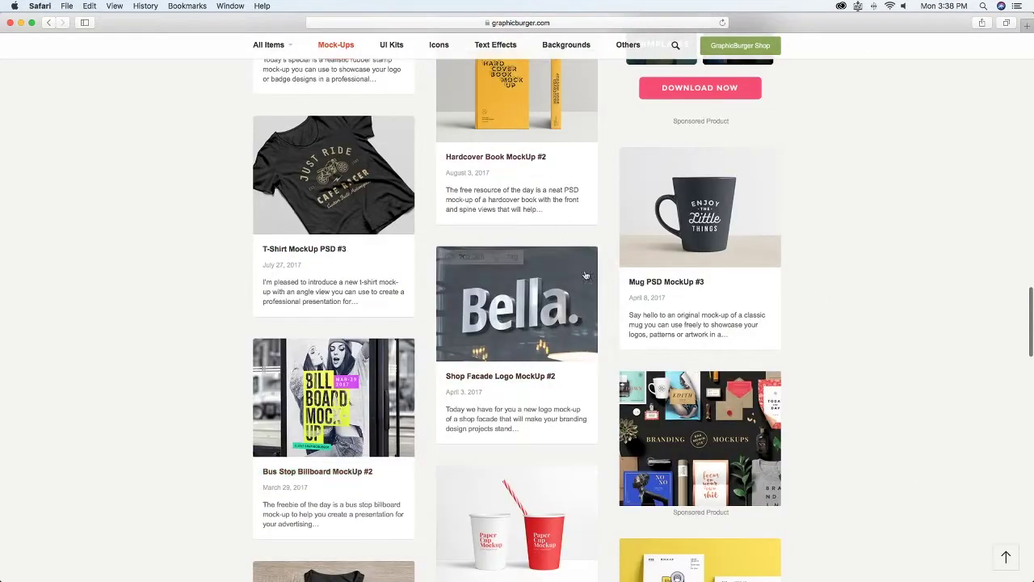
scroll(485, 323, "down", 4)
scroll(427, 359, "down", 2)
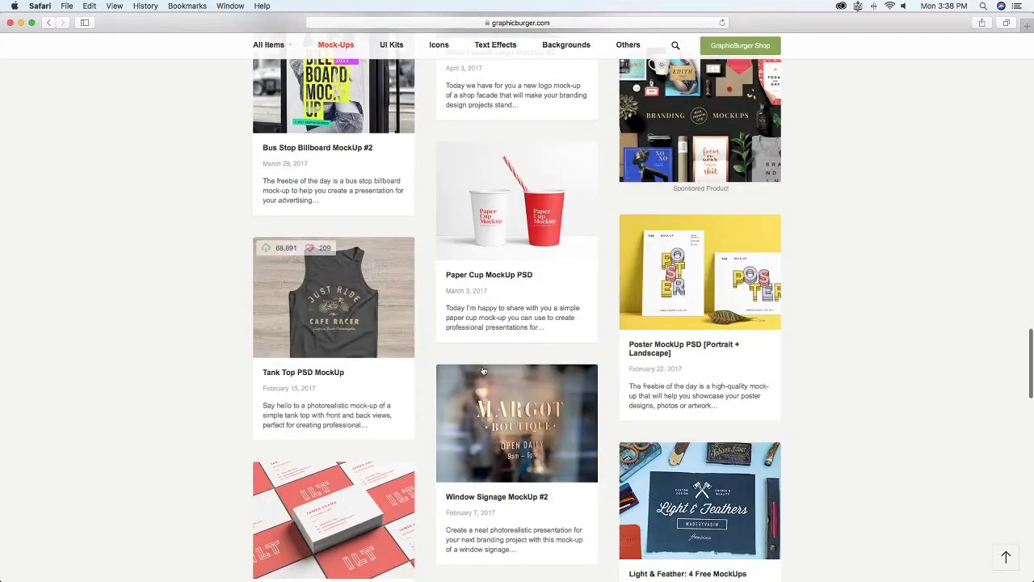
scroll(453, 380, "down", 3)
scroll(478, 408, "down", 2)
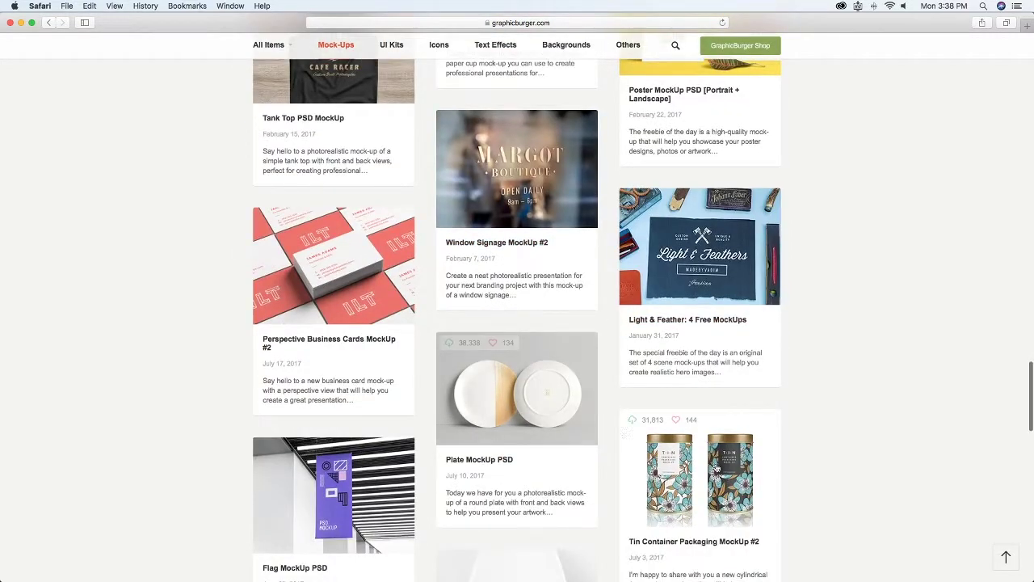
scroll(727, 445, "down", 1)
scroll(611, 455, "down", 1)
scroll(580, 430, "down", 3)
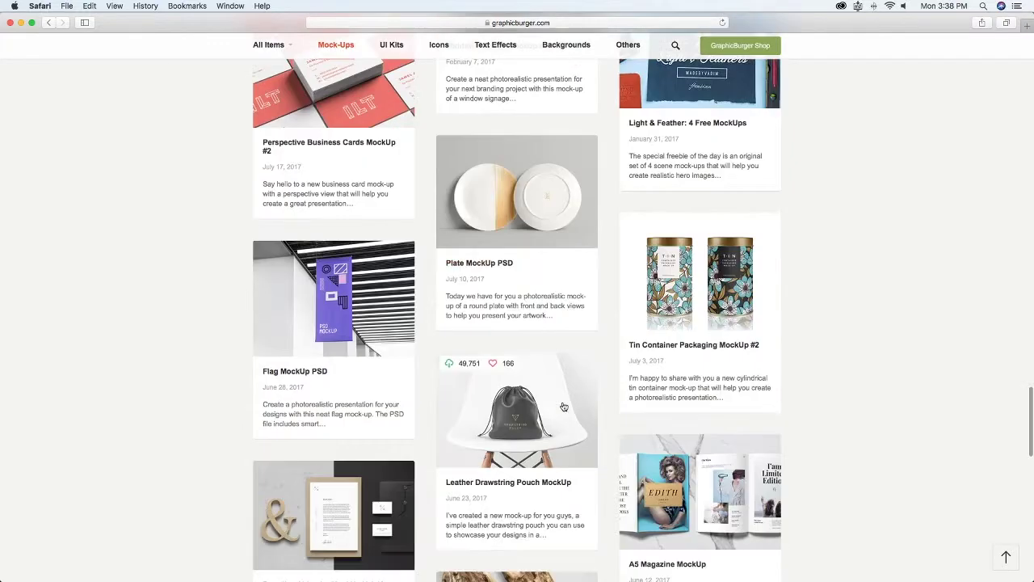
scroll(564, 407, "down", 2)
scroll(520, 340, "down", 2)
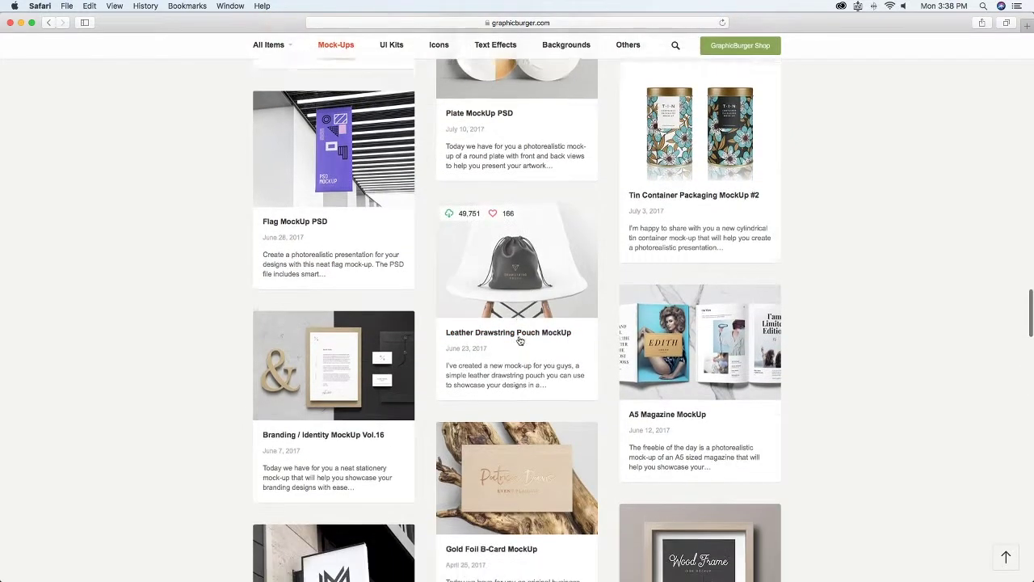
scroll(522, 347, "down", 1)
scroll(527, 371, "down", 2)
scroll(533, 400, "down", 1)
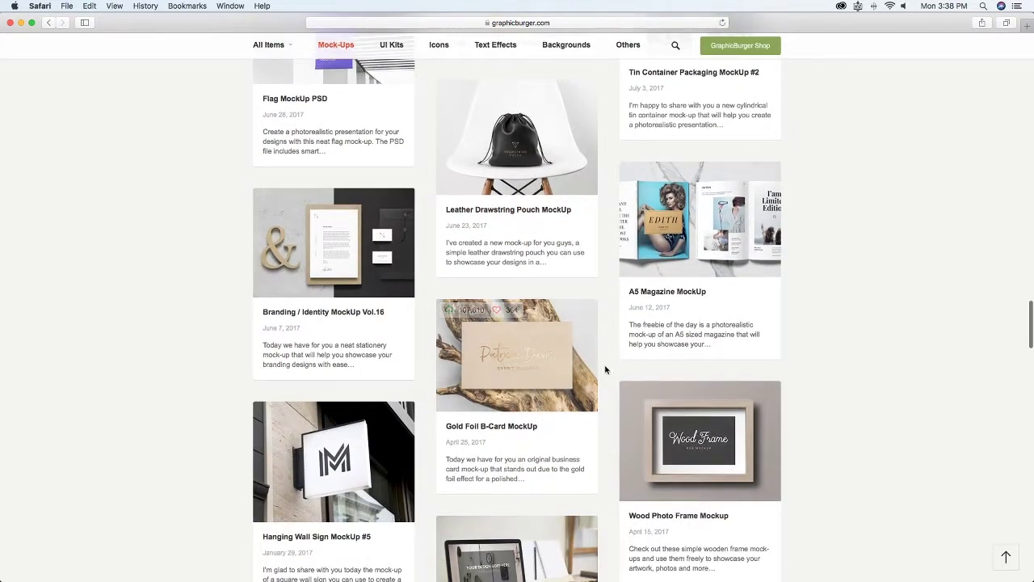
scroll(605, 369, "down", 2)
scroll(566, 404, "down", 1)
scroll(593, 409, "down", 8)
scroll(628, 412, "down", 5)
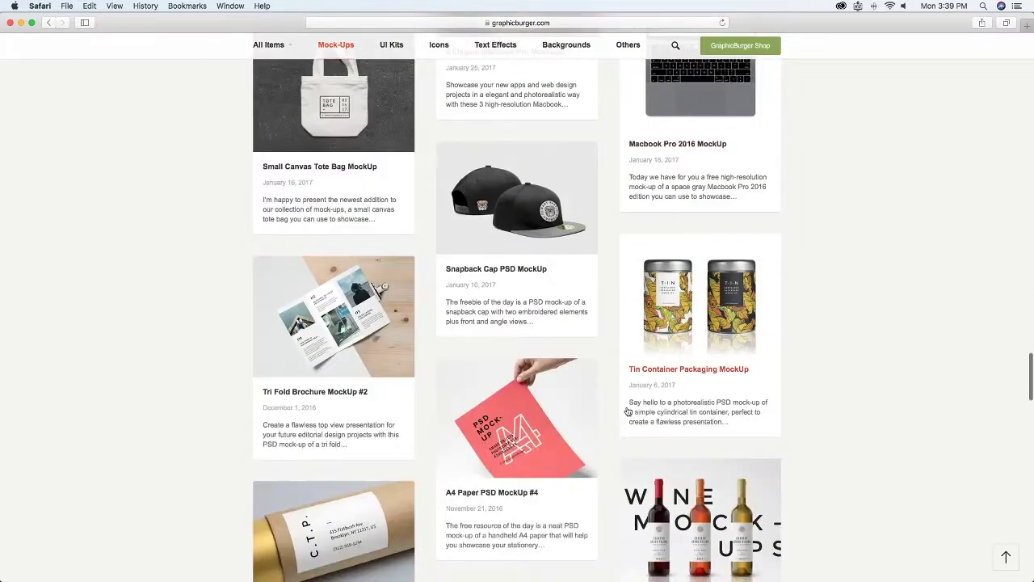
scroll(627, 412, "down", 3)
scroll(626, 410, "down", 2)
scroll(582, 444, "down", 9)
scroll(520, 483, "down", 3)
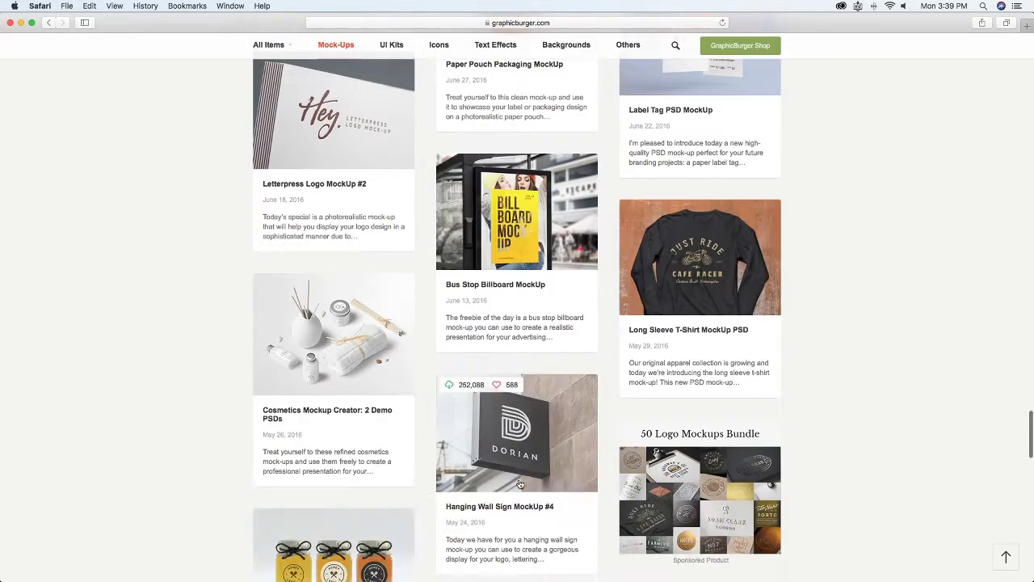
scroll(550, 364, "down", 5)
scroll(534, 428, "down", 5)
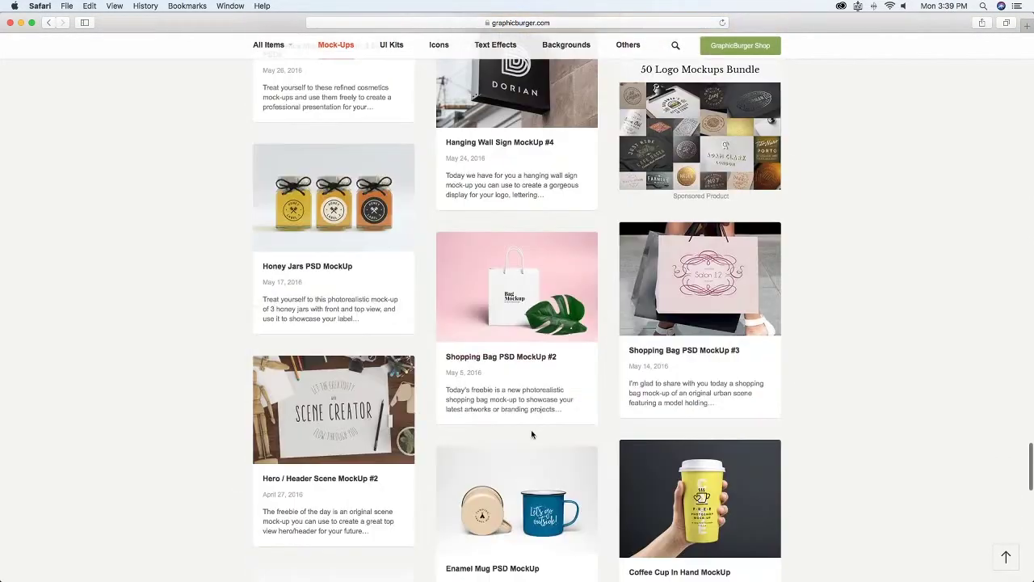
scroll(533, 433, "down", 4)
scroll(538, 446, "down", 5)
scroll(538, 446, "down", 1)
scroll(529, 380, "down", 2)
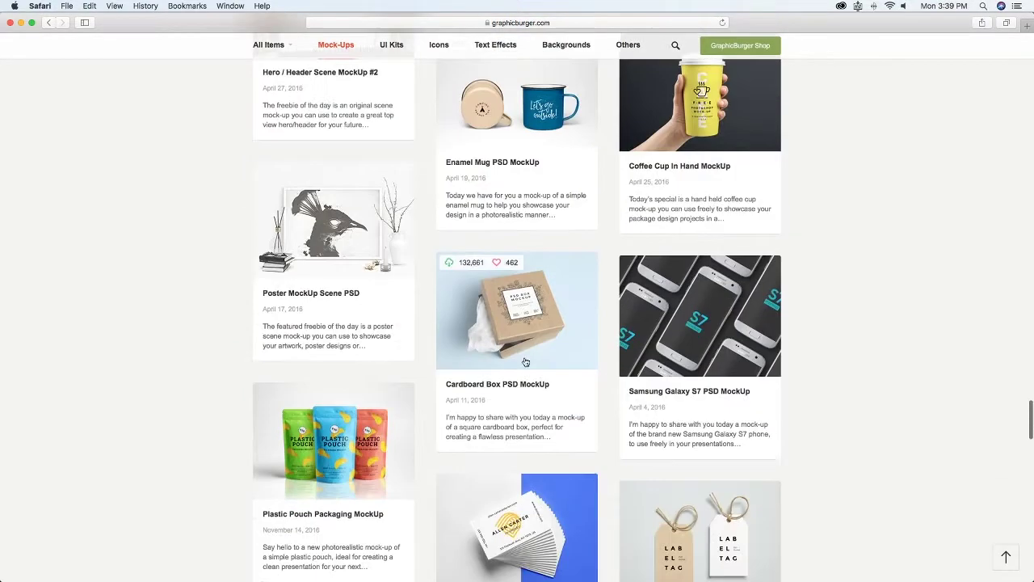
scroll(397, 450, "down", 4)
scroll(372, 420, "down", 4)
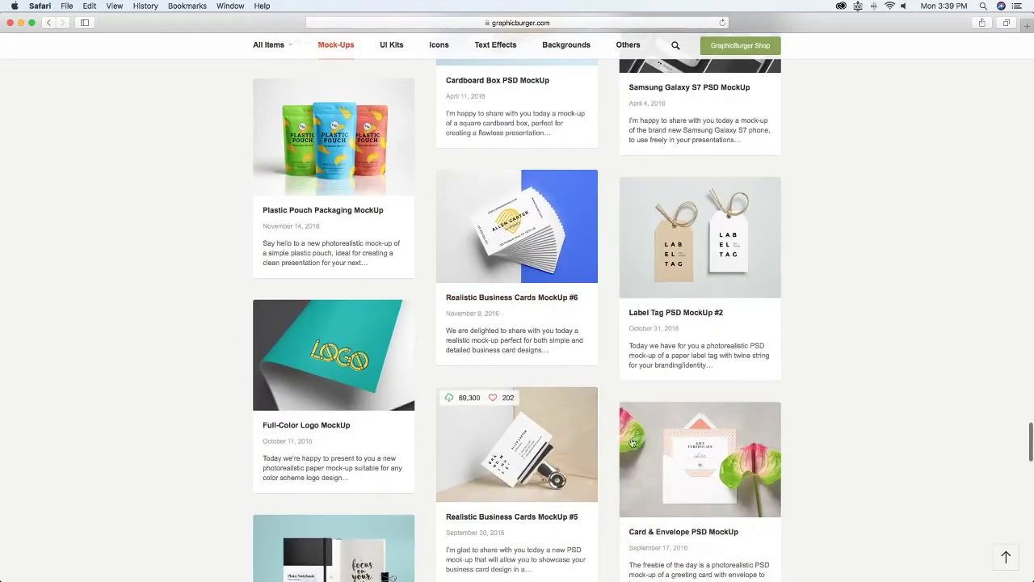
scroll(340, 384, "down", 5)
scroll(307, 347, "down", 3)
scroll(361, 412, "down", 6)
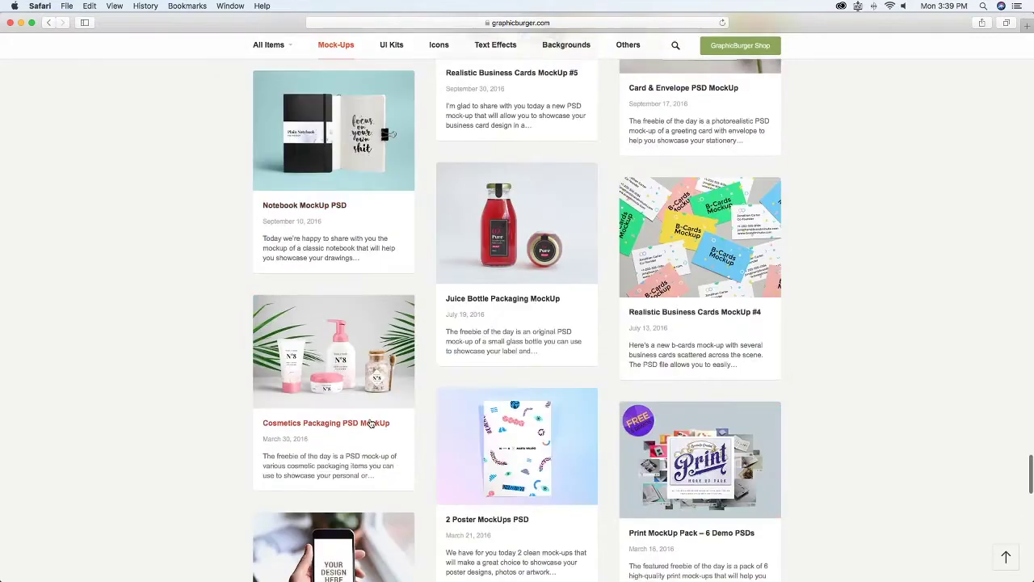
scroll(404, 429, "down", 5)
scroll(444, 440, "down", 5)
scroll(477, 455, "down", 3)
scroll(647, 479, "down", 2)
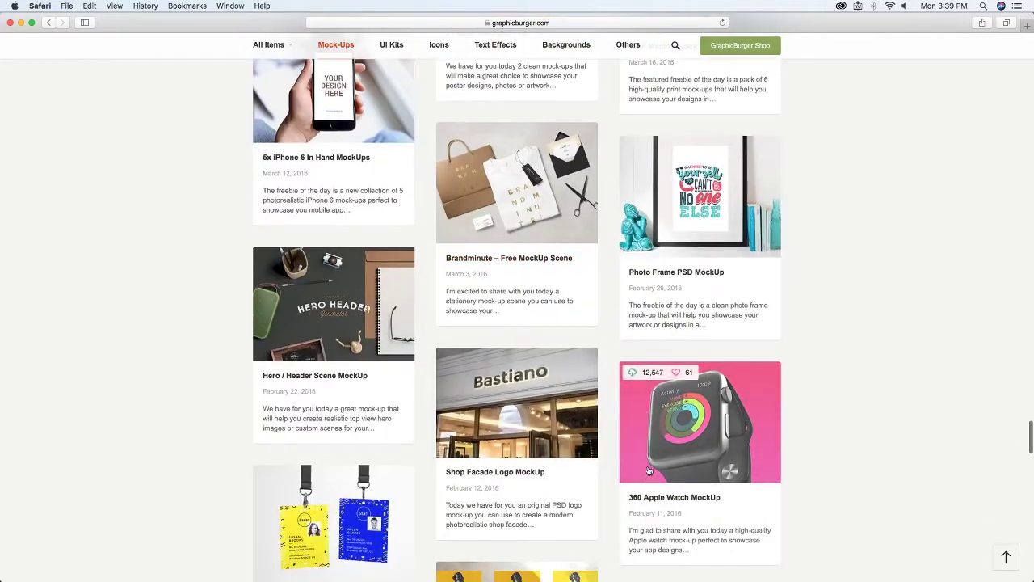
scroll(806, 482, "down", 2)
scroll(806, 483, "down", 5)
scroll(807, 483, "down", 5)
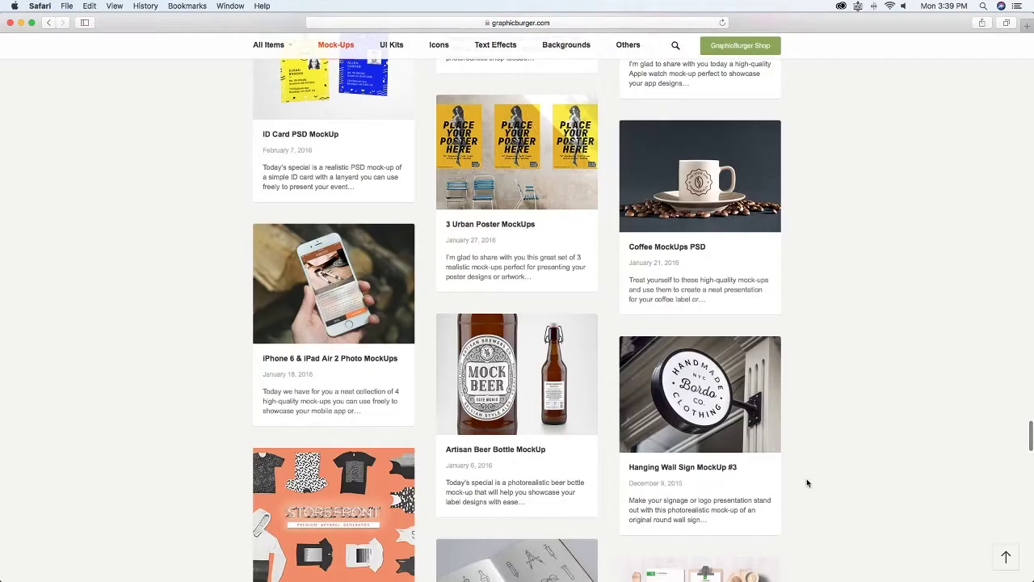
scroll(806, 482, "down", 2)
scroll(806, 483, "down", 4)
scroll(700, 460, "down", 5)
scroll(578, 424, "down", 4)
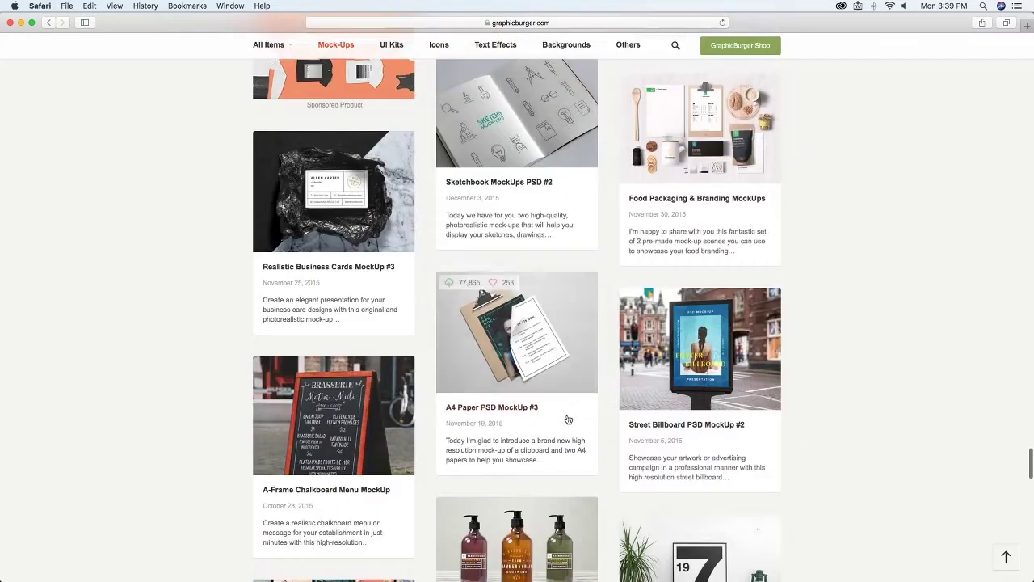
scroll(566, 418, "down", 6)
scroll(566, 418, "down", 5)
scroll(567, 418, "down", 1)
scroll(566, 418, "down", 5)
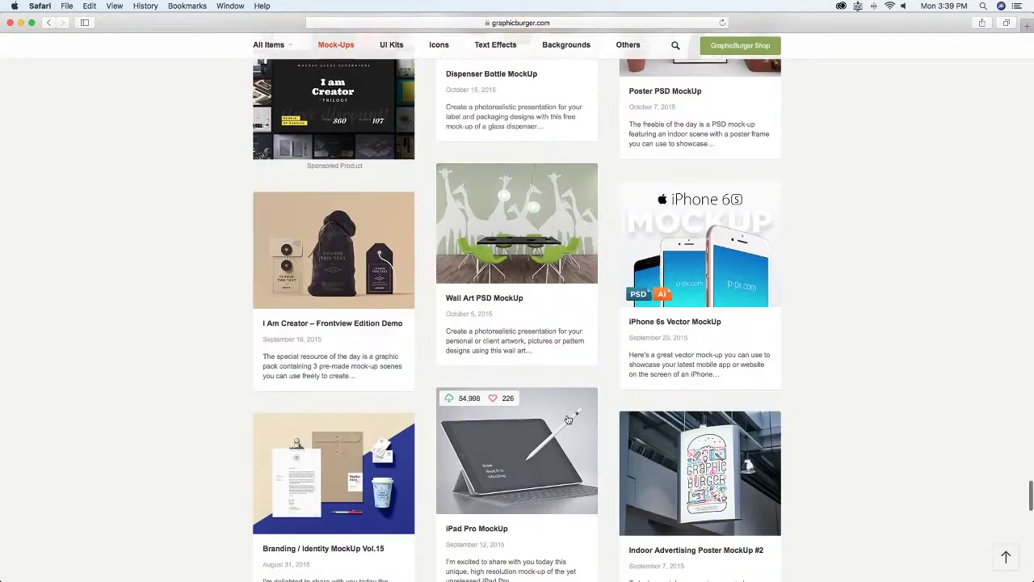
scroll(550, 412, "down", 2)
scroll(444, 393, "down", 1)
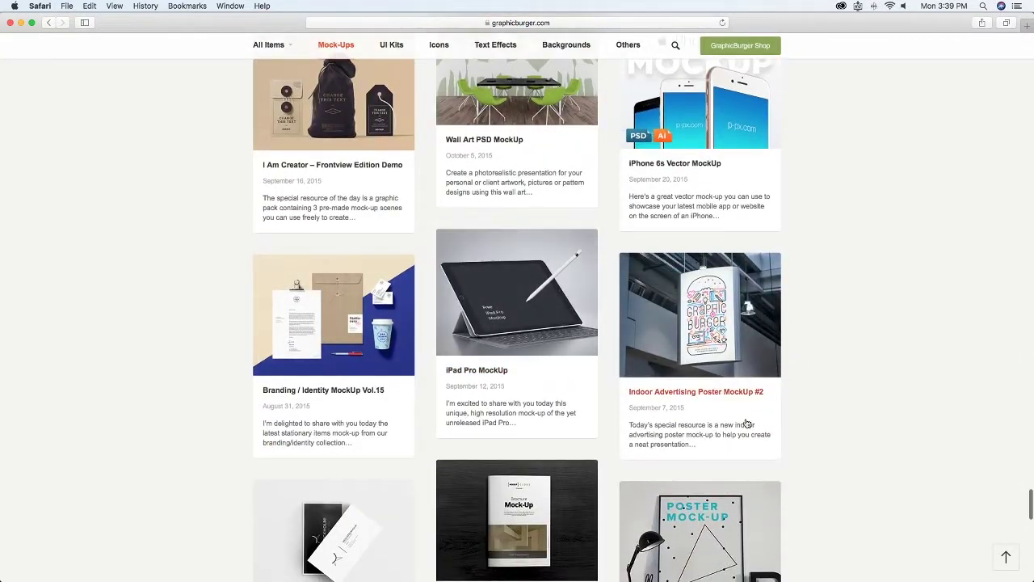
scroll(748, 423, "down", 3)
scroll(731, 339, "down", 1)
scroll(708, 182, "down", 4)
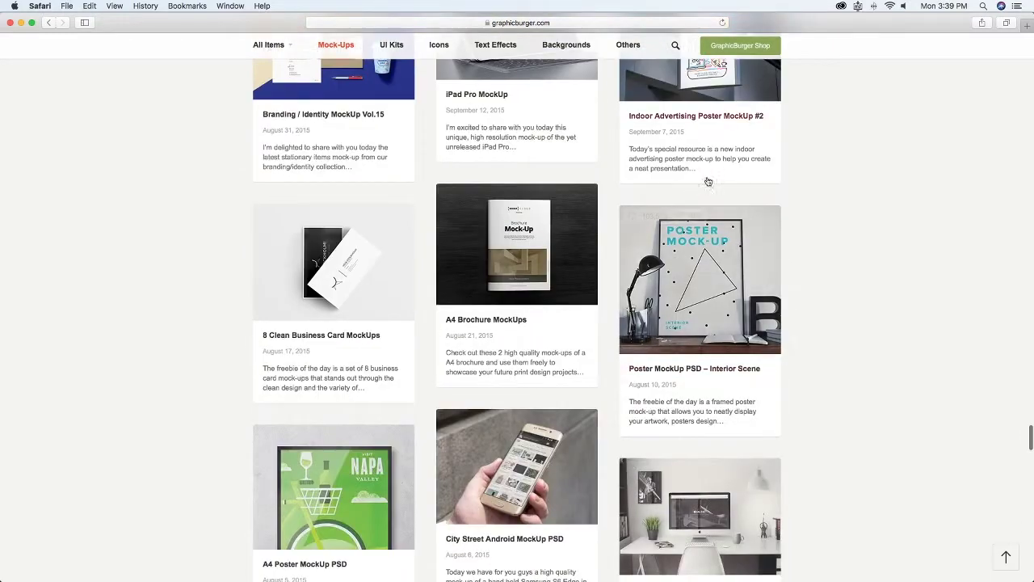
scroll(611, 501, "down", 5)
scroll(611, 501, "down", 5)
scroll(611, 502, "down", 2)
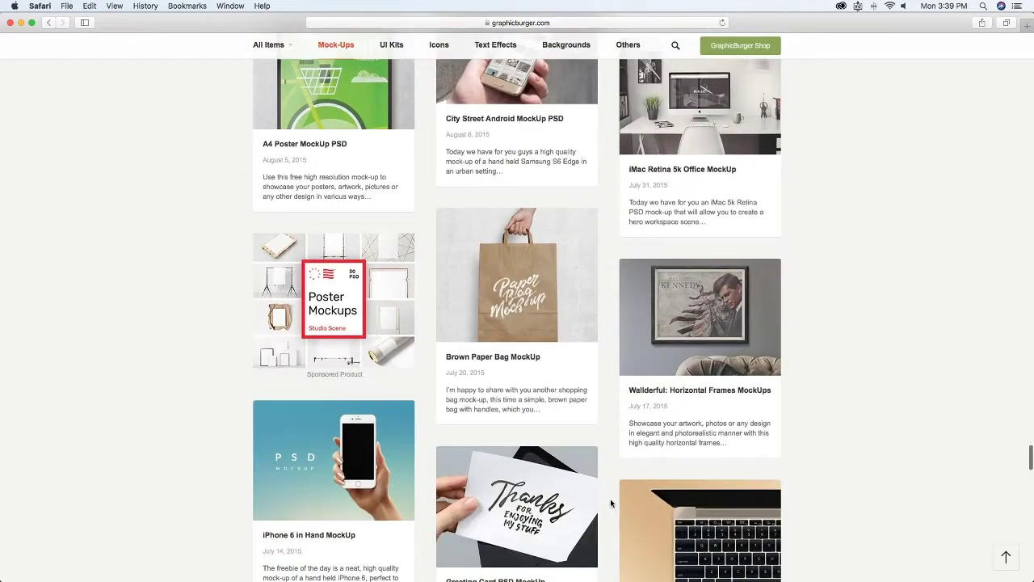
scroll(648, 470, "down", 3)
scroll(612, 482, "down", 2)
scroll(612, 482, "down", 3)
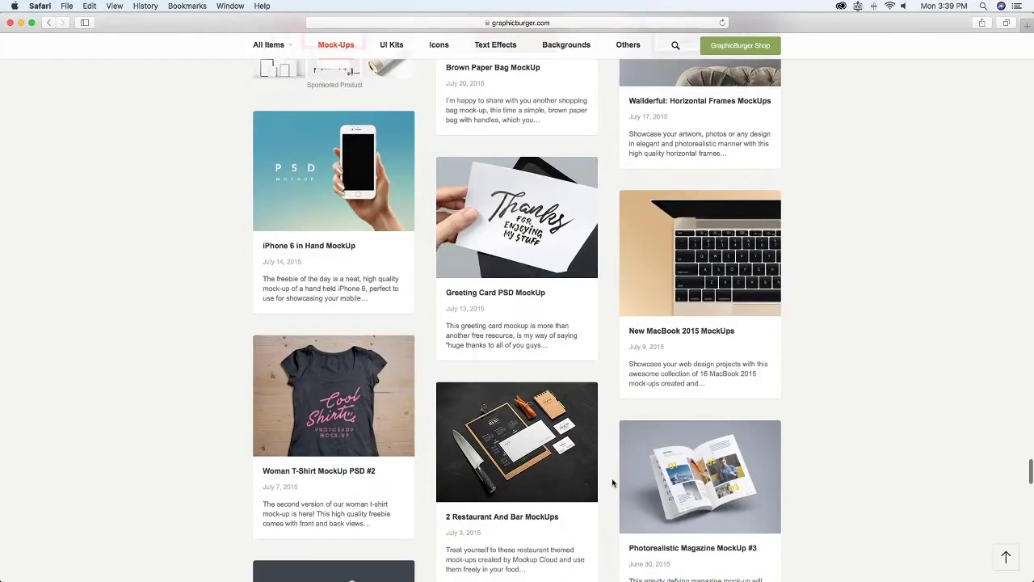
scroll(612, 483, "down", 4)
scroll(612, 483, "down", 5)
scroll(832, 477, "down", 1)
scroll(845, 477, "down", 1)
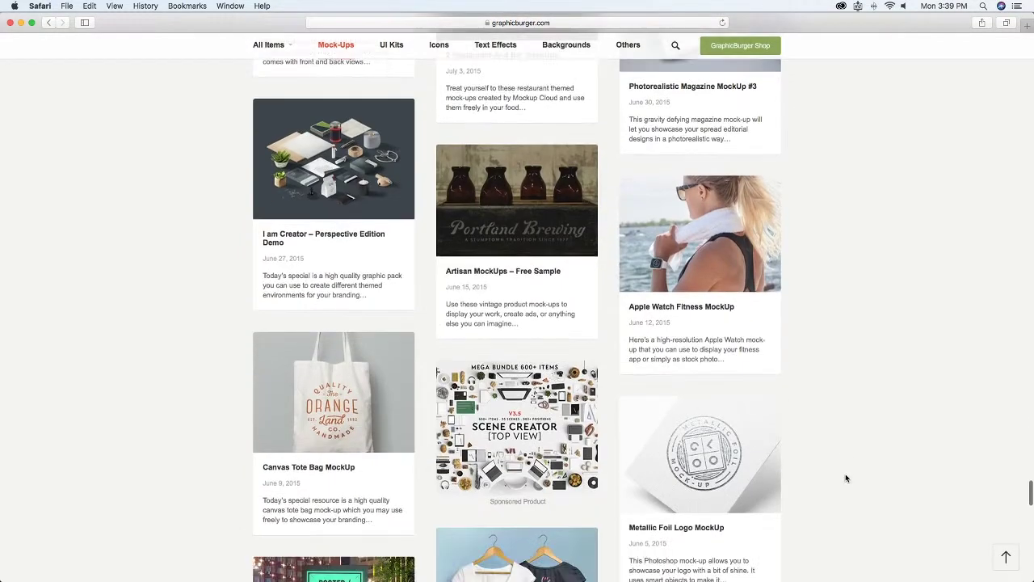
scroll(846, 478, "down", 3)
scroll(846, 478, "down", 2)
scroll(845, 477, "down", 3)
scroll(845, 478, "down", 2)
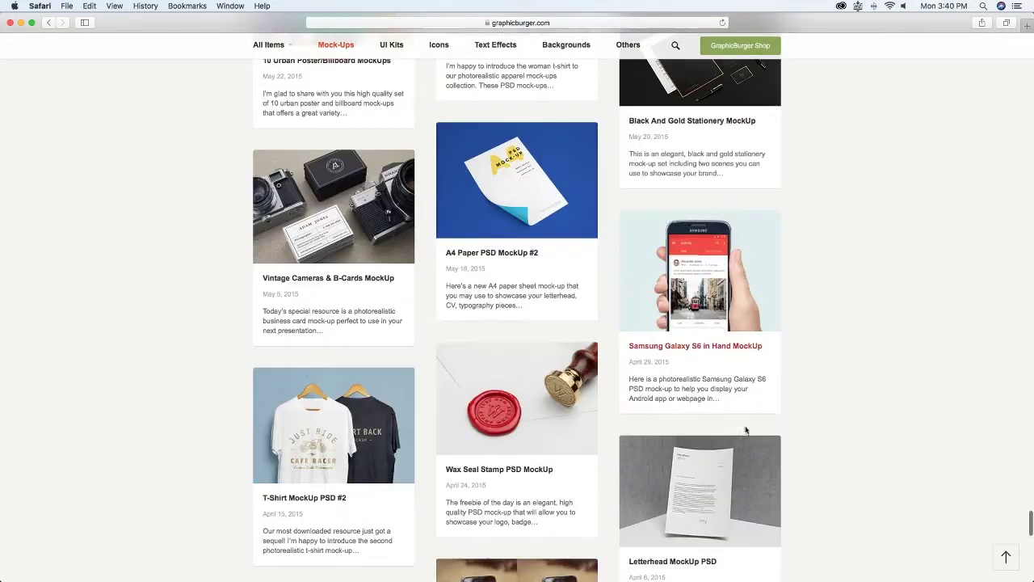
scroll(496, 427, "down", 4)
scroll(405, 363, "down", 4)
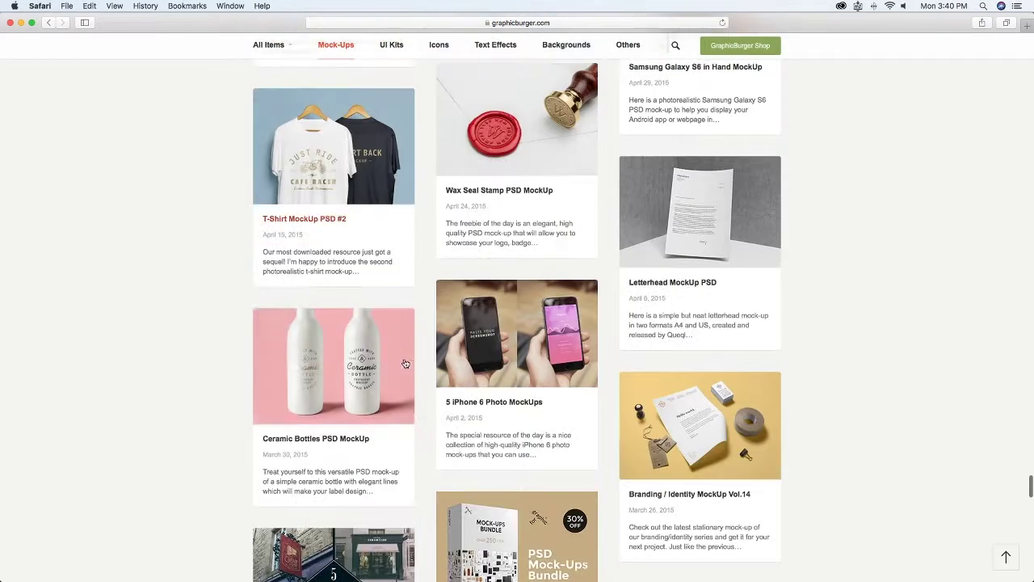
scroll(646, 396, "down", 3)
scroll(646, 396, "down", 7)
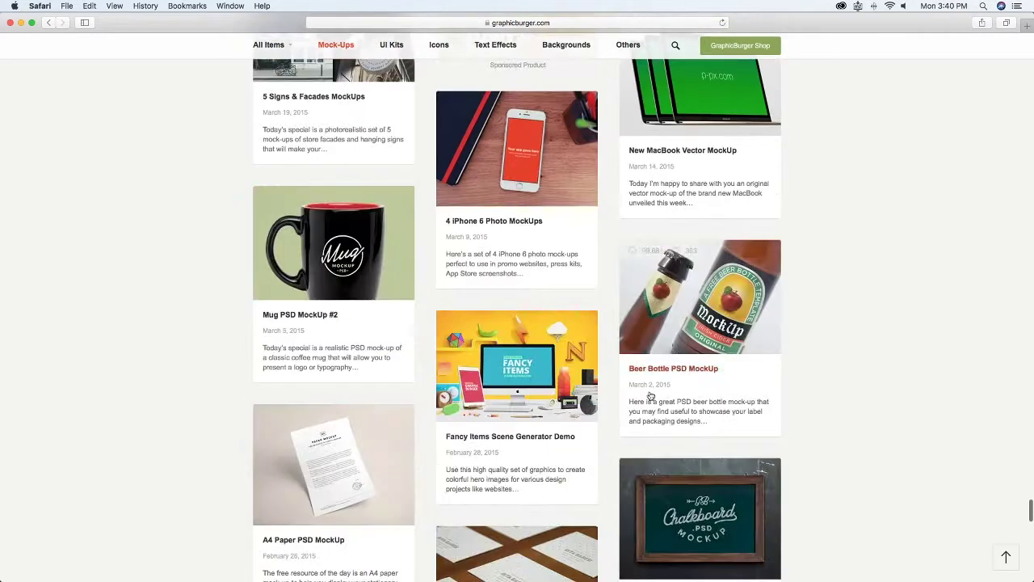
scroll(399, 289, "down", 3)
scroll(686, 315, "down", 3)
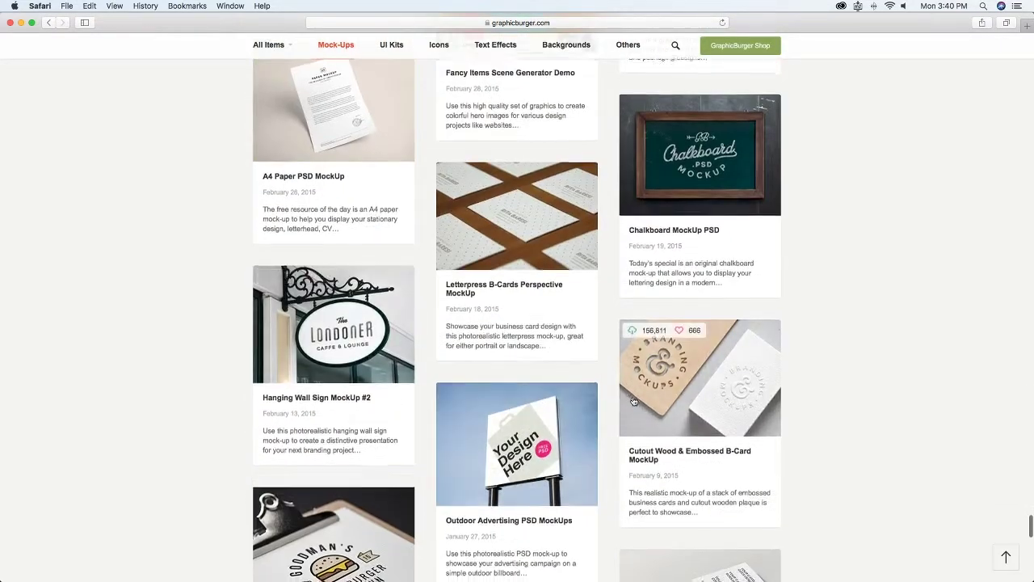
scroll(686, 315, "down", 1)
scroll(686, 315, "down", 8)
scroll(436, 316, "down", 7)
scroll(436, 316, "down", 6)
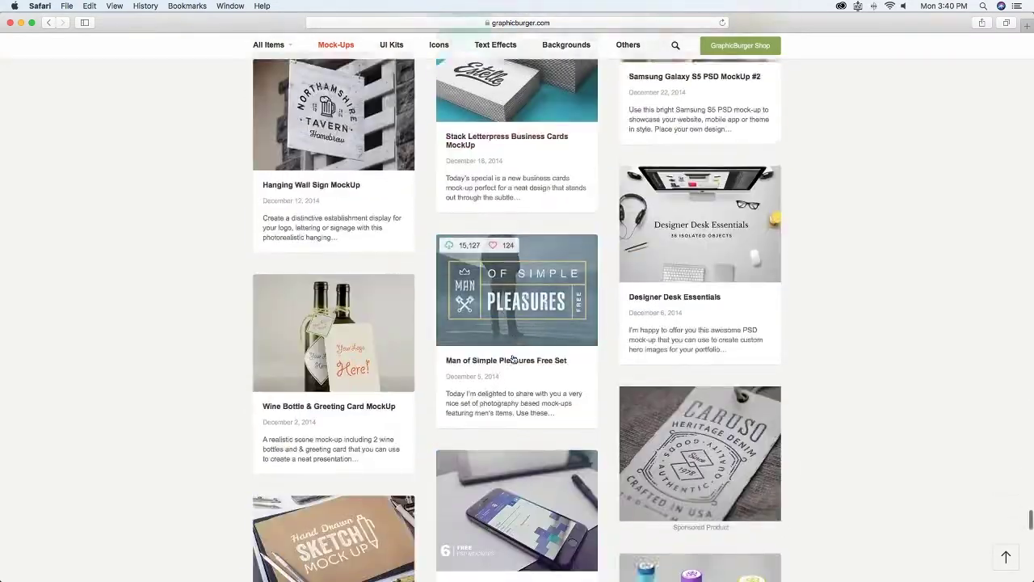
scroll(511, 254, "down", 4)
scroll(511, 254, "up", 10)
scroll(505, 263, "up", 10)
scroll(499, 271, "up", 10)
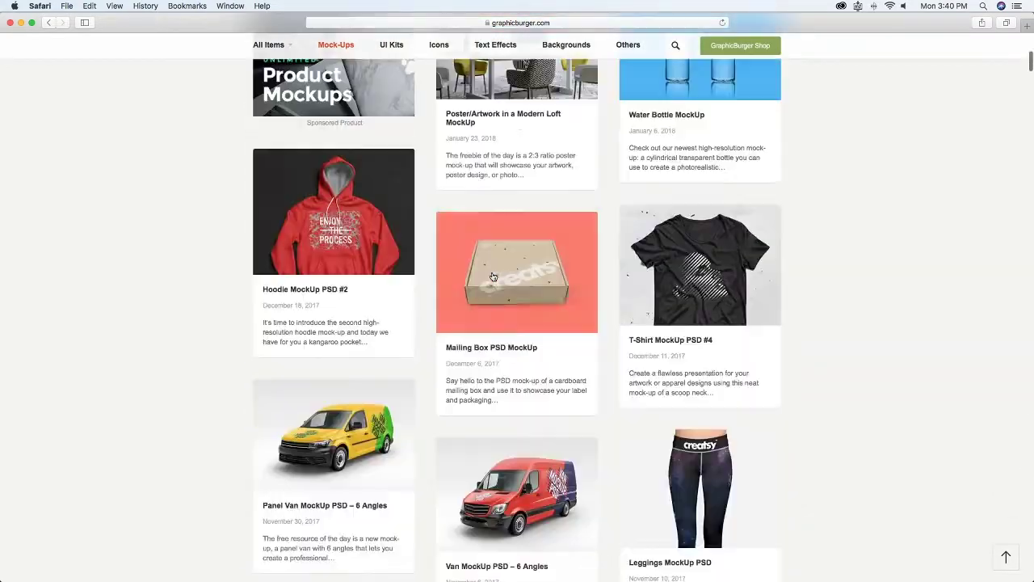
scroll(492, 278, "up", 8)
scroll(493, 276, "down", 15)
Open the Shop Facade Logo MockUp #2 post and scroll to its Description & details
left_click(518, 264)
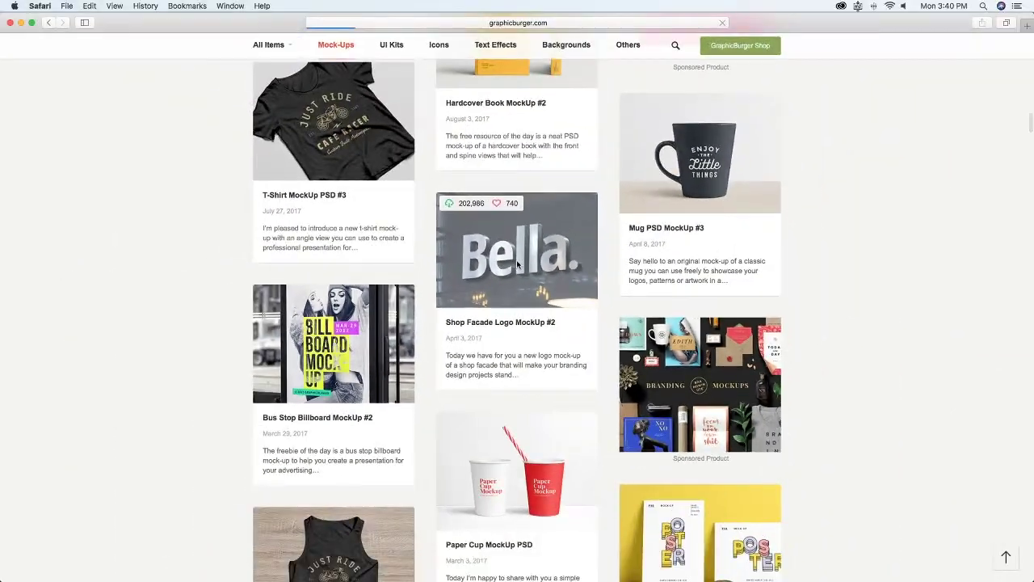
scroll(410, 388, "down", 1)
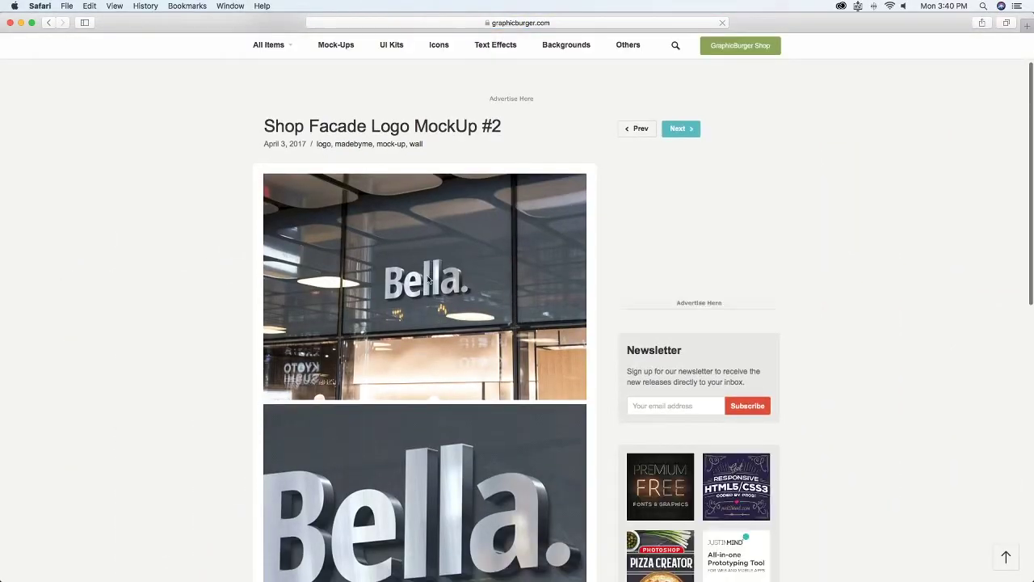
scroll(410, 388, "down", 3)
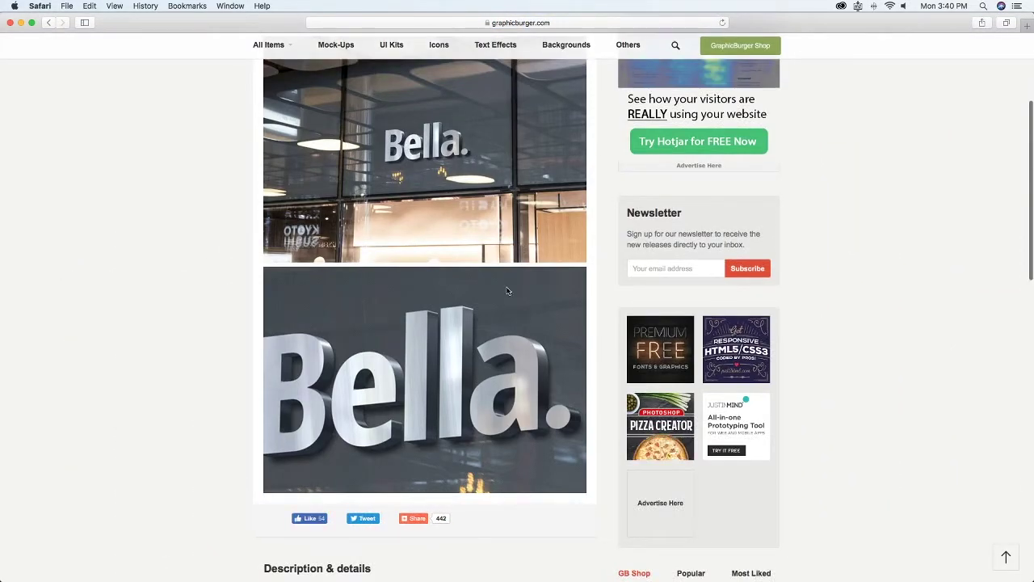
scroll(533, 275, "down", 1)
scroll(553, 259, "up", 3)
scroll(553, 267, "up", 1)
scroll(555, 273, "down", 5)
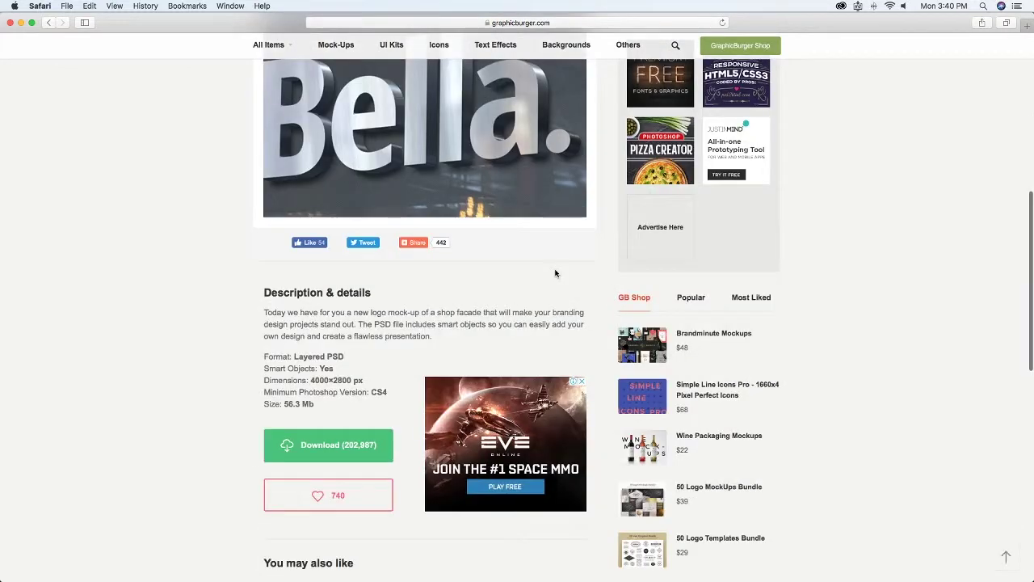
Download the Shop Facade Logo MockUp #2 PSD and view the thank-you page
left_click(330, 445)
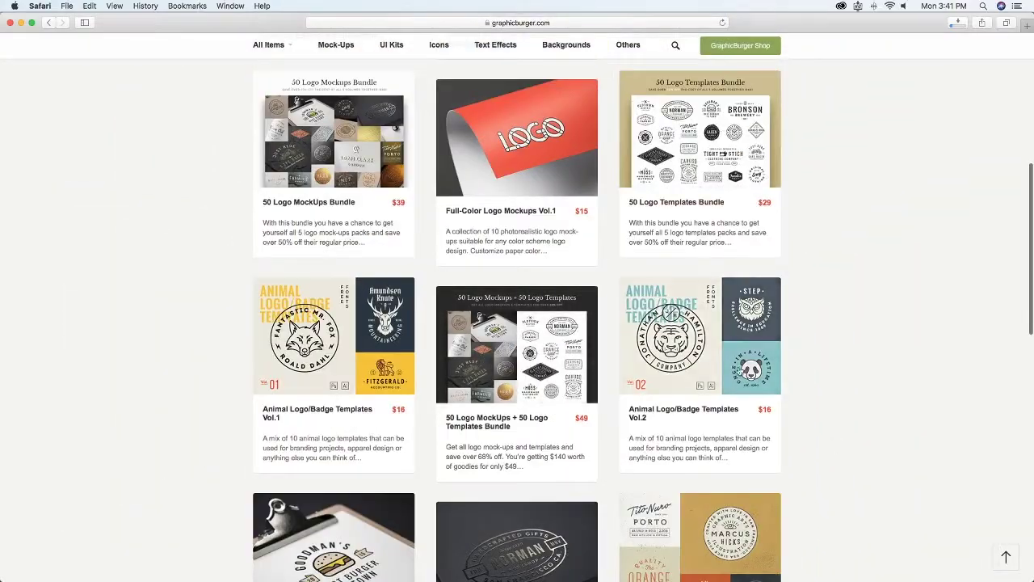
scroll(643, 404, "down", 5)
scroll(578, 294, "down", 5)
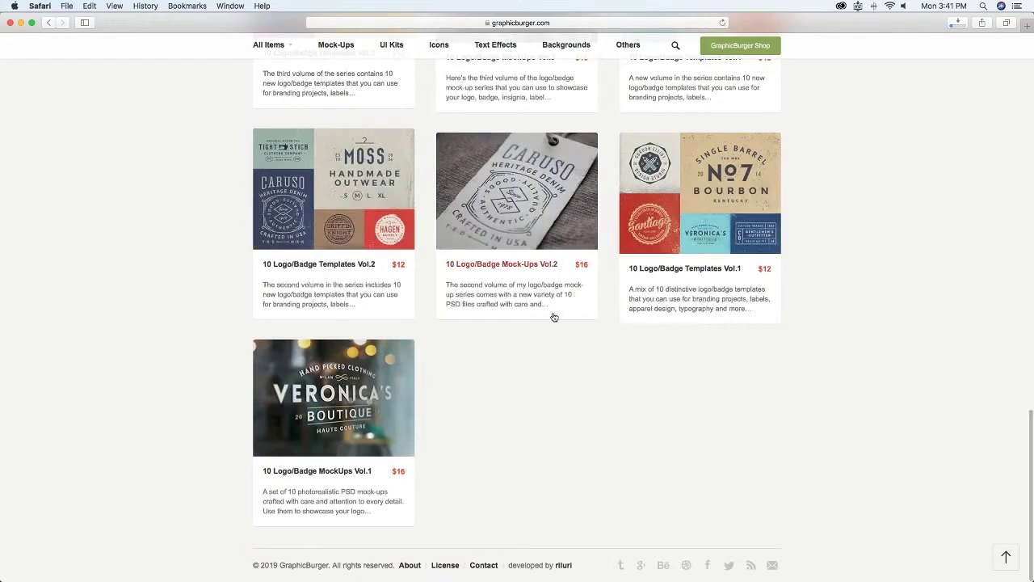
scroll(429, 417, "up", 1)
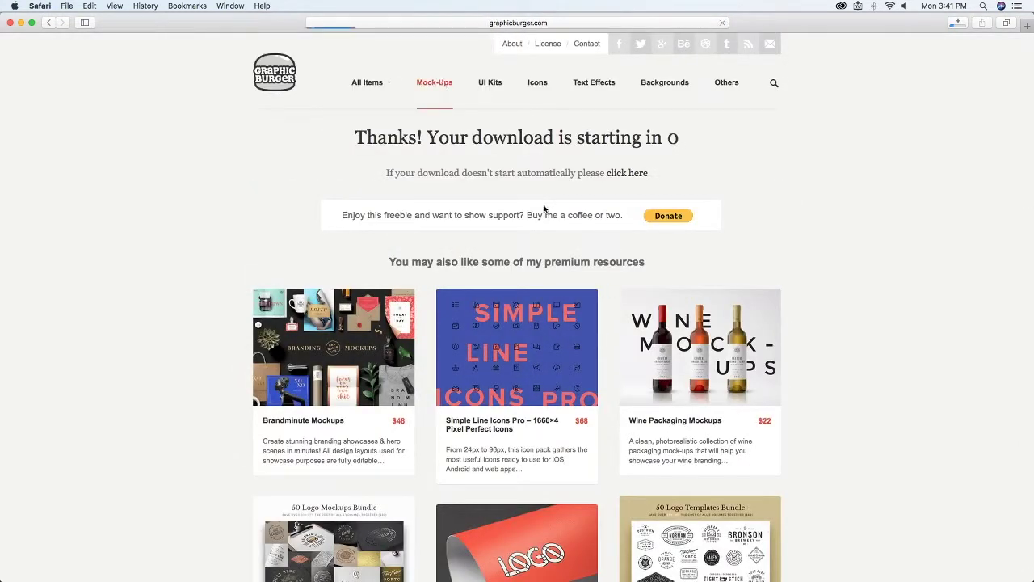
Scroll the GraphicBurger Mock-Ups grid down to Hanging Wall Sign MockUp #2
scroll(680, 481, "down", 1)
scroll(679, 481, "down", 2)
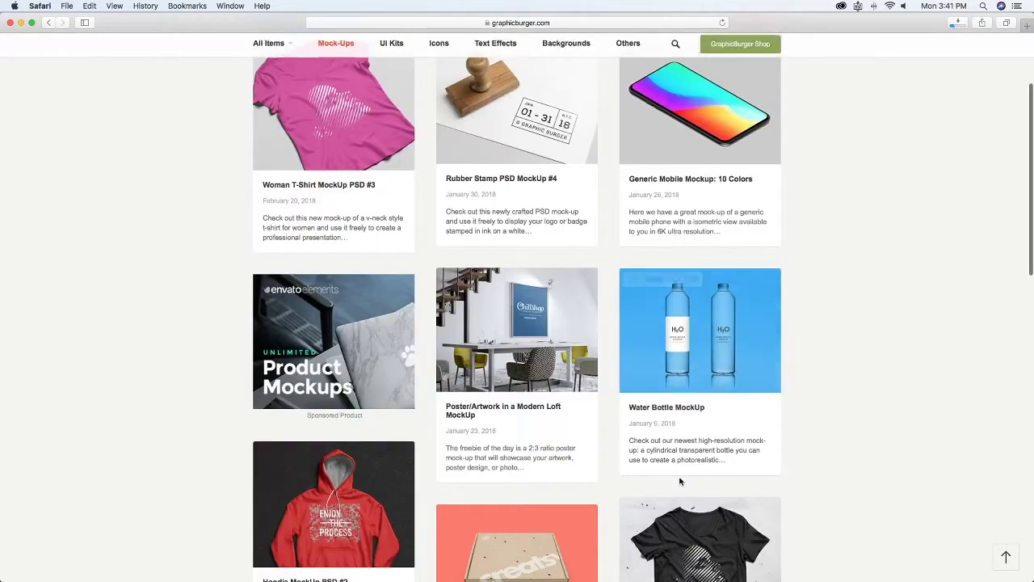
scroll(605, 376, "down", 1)
scroll(605, 376, "down", 2)
scroll(605, 377, "down", 5)
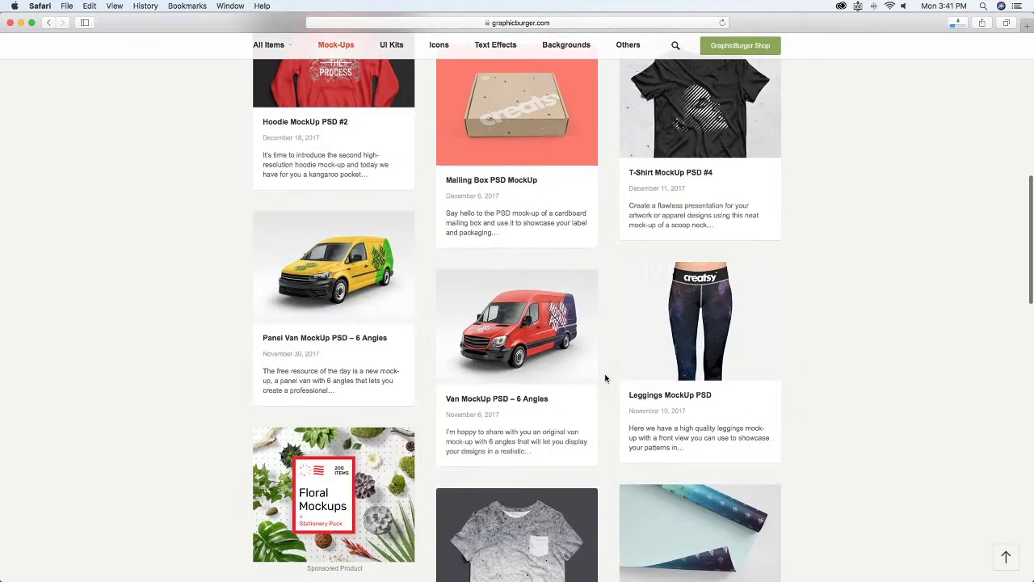
scroll(605, 377, "down", 1)
scroll(605, 376, "down", 5)
scroll(605, 376, "down", 3)
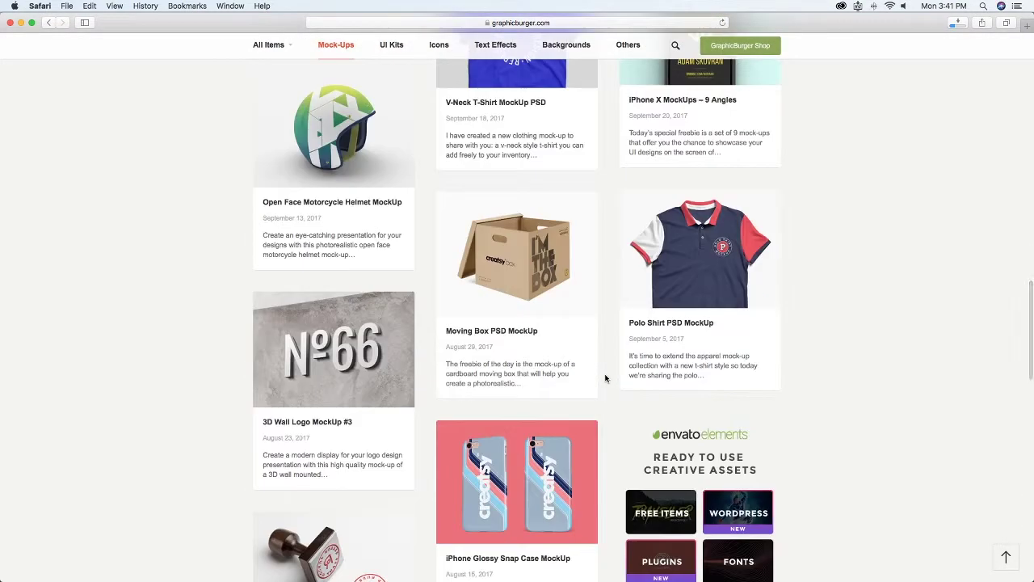
scroll(605, 377, "down", 3)
scroll(610, 399, "down", 3)
scroll(610, 399, "down", 5)
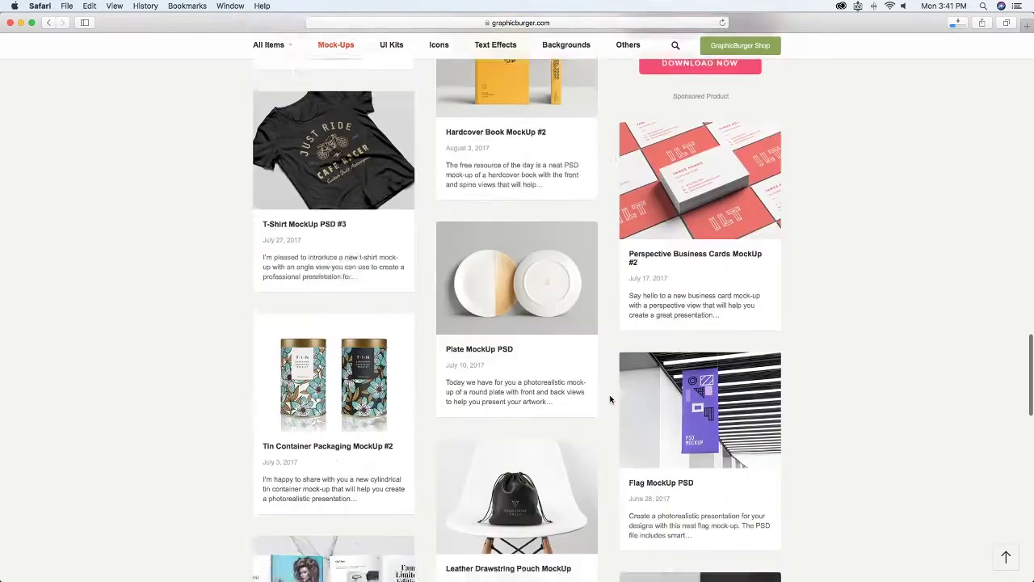
scroll(610, 398, "down", 3)
scroll(649, 377, "down", 3)
scroll(644, 379, "down", 4)
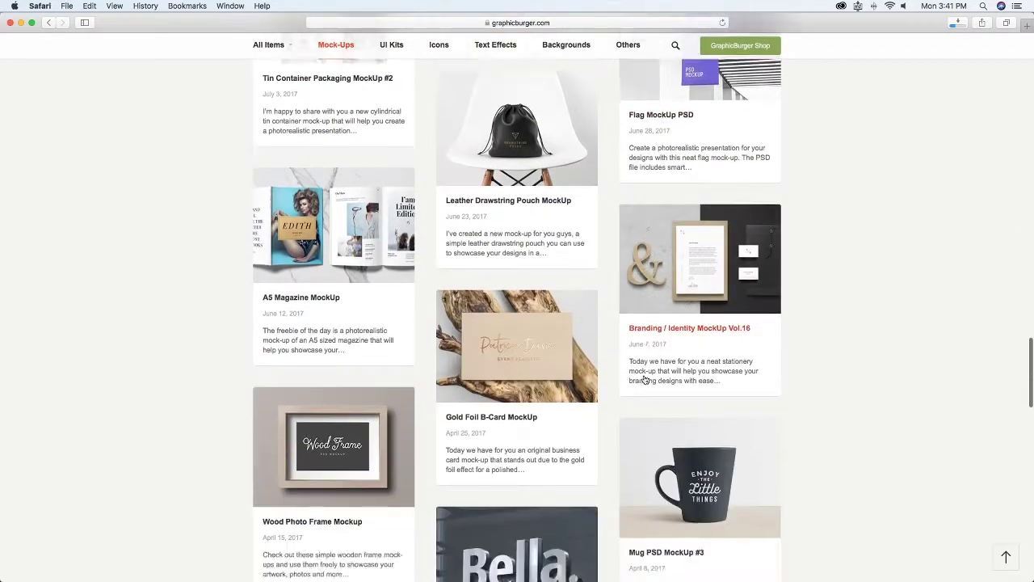
scroll(644, 380, "down", 4)
scroll(644, 380, "down", 4)
scroll(644, 380, "down", 1)
scroll(645, 380, "down", 2)
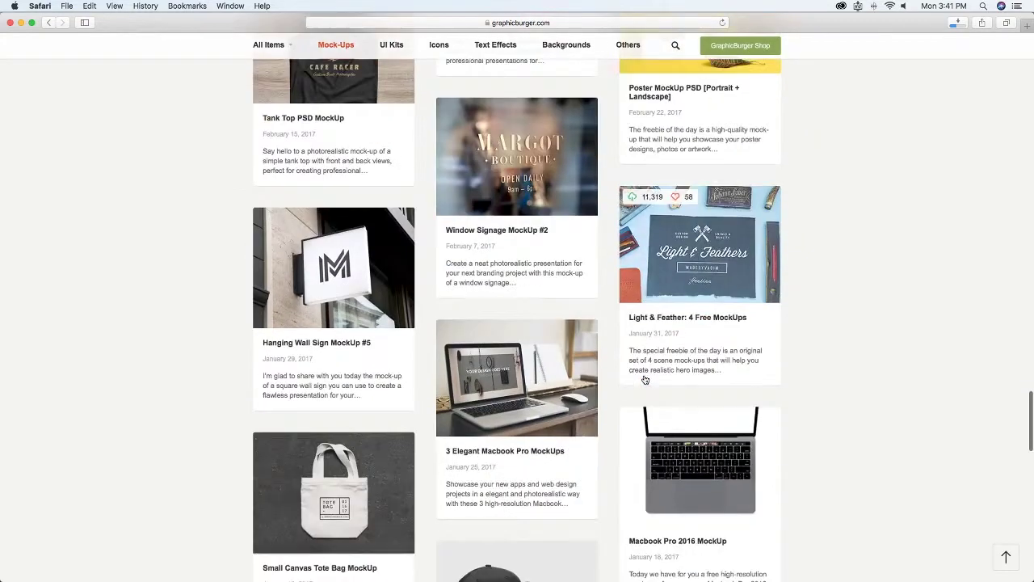
scroll(645, 379, "down", 3)
scroll(644, 379, "down", 1)
scroll(645, 380, "down", 2)
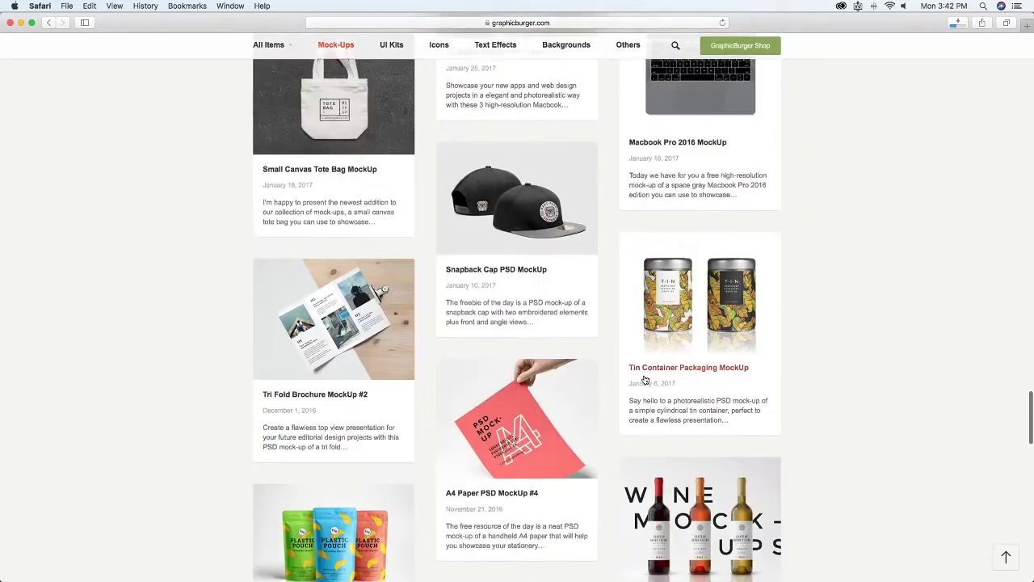
scroll(645, 380, "down", 3)
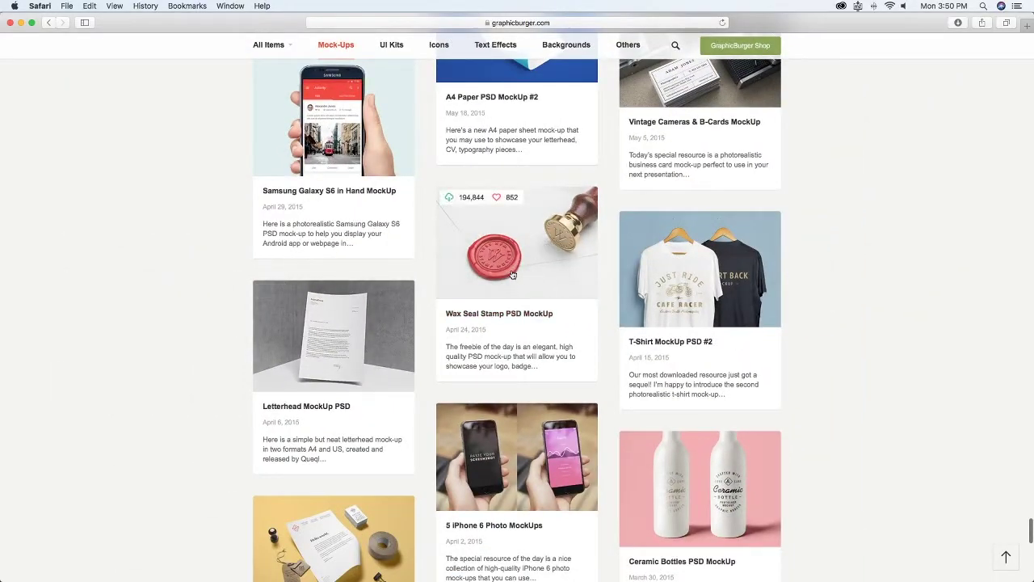
Scroll the Hanging Wall Sign MockUp #2 page to its Download button and start the download
scroll(510, 259, "down", 2)
scroll(493, 273, "down", 5)
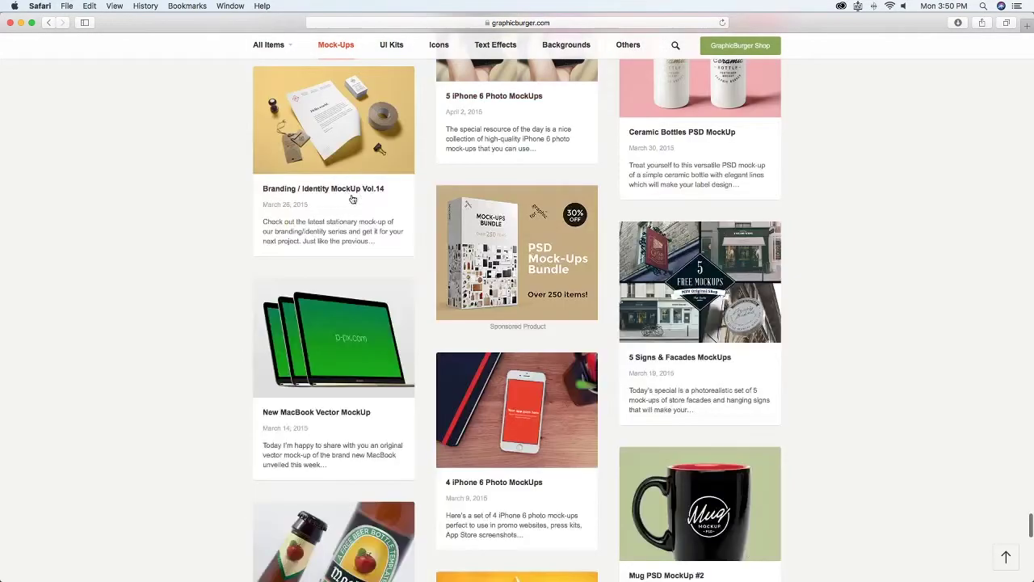
scroll(493, 273, "down", 3)
scroll(583, 402, "down", 5)
scroll(584, 403, "down", 1)
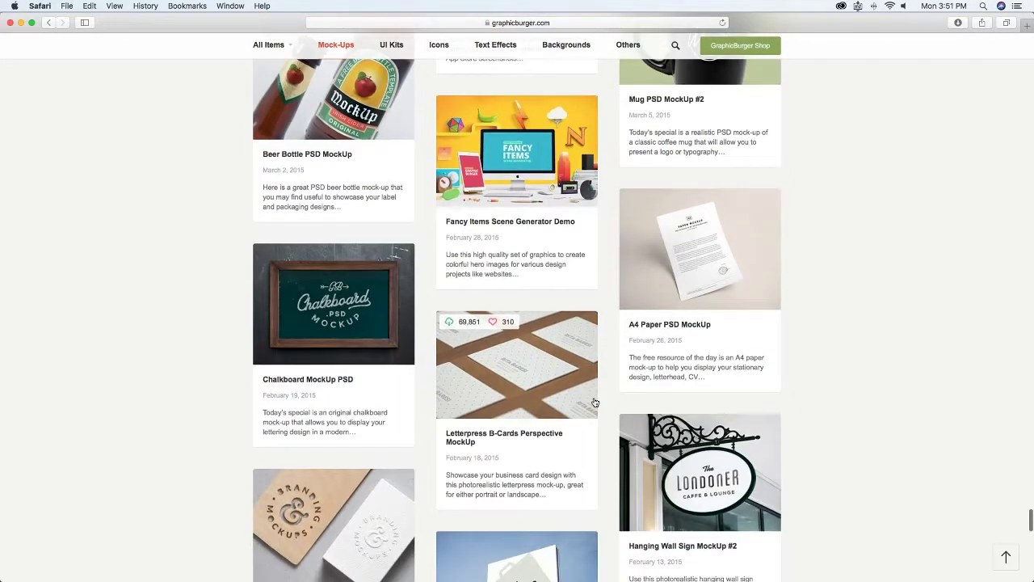
scroll(727, 444, "down", 3)
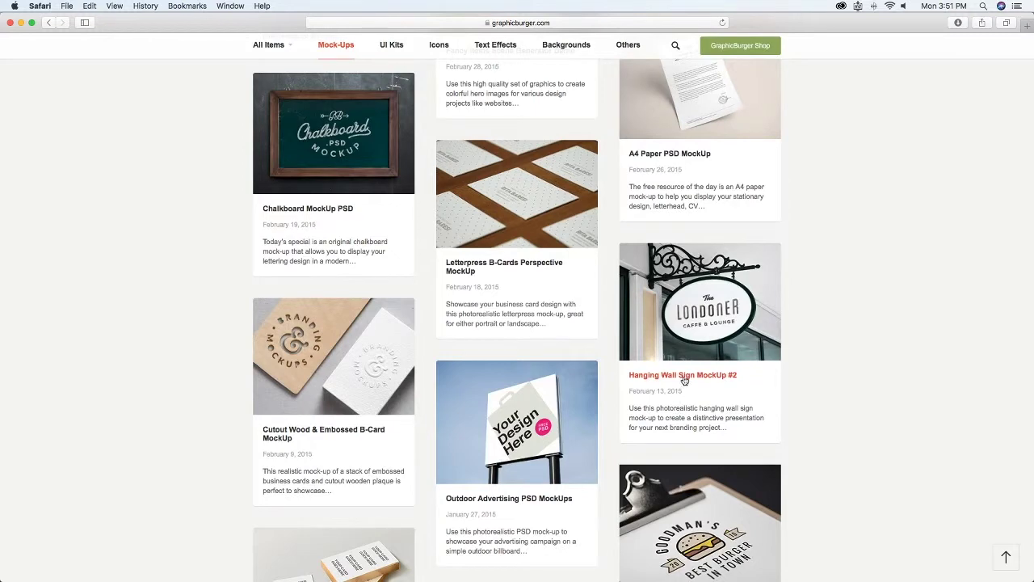
scroll(410, 384, "down", 5)
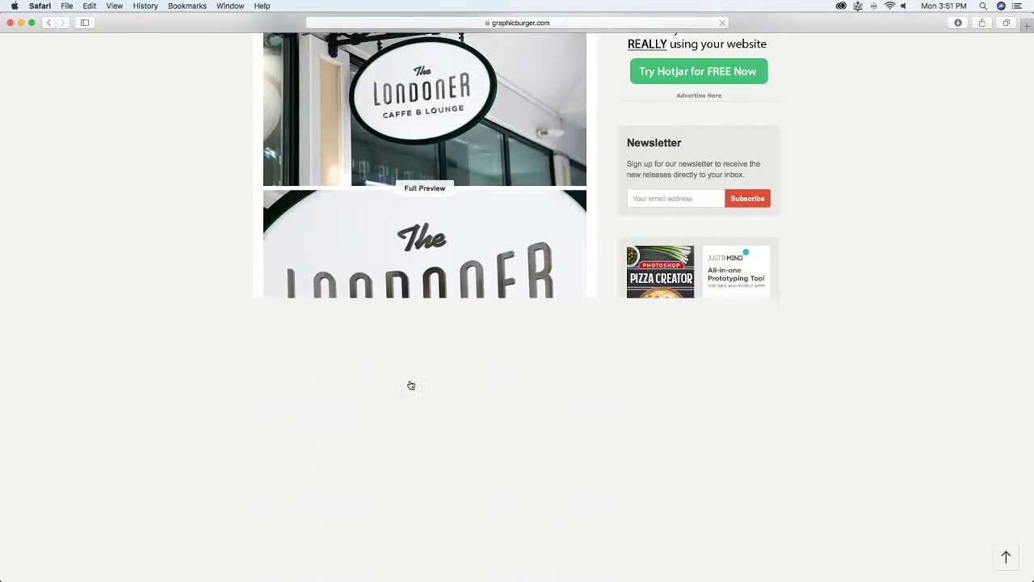
scroll(409, 379, "down", 3)
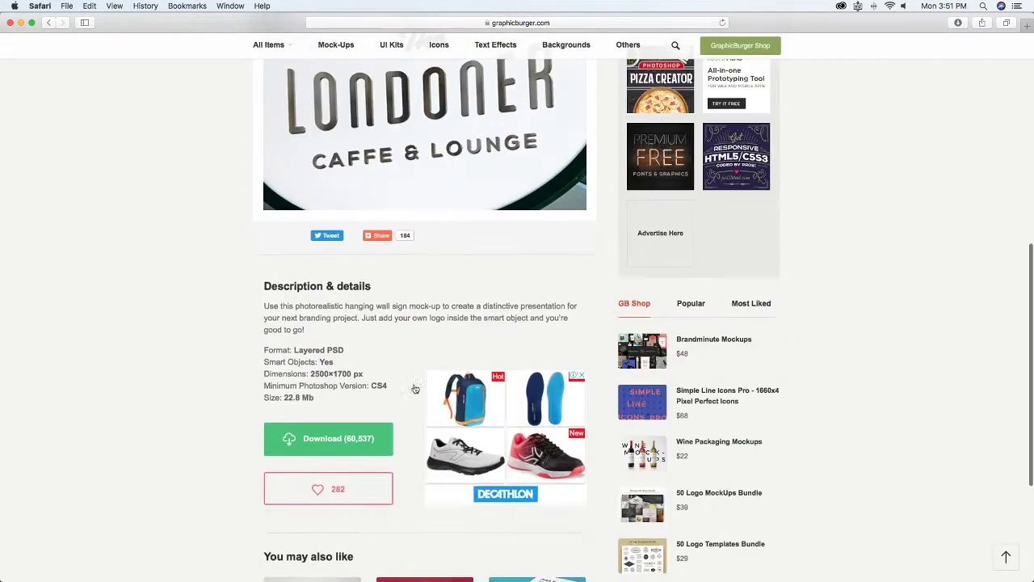
left_click(358, 445)
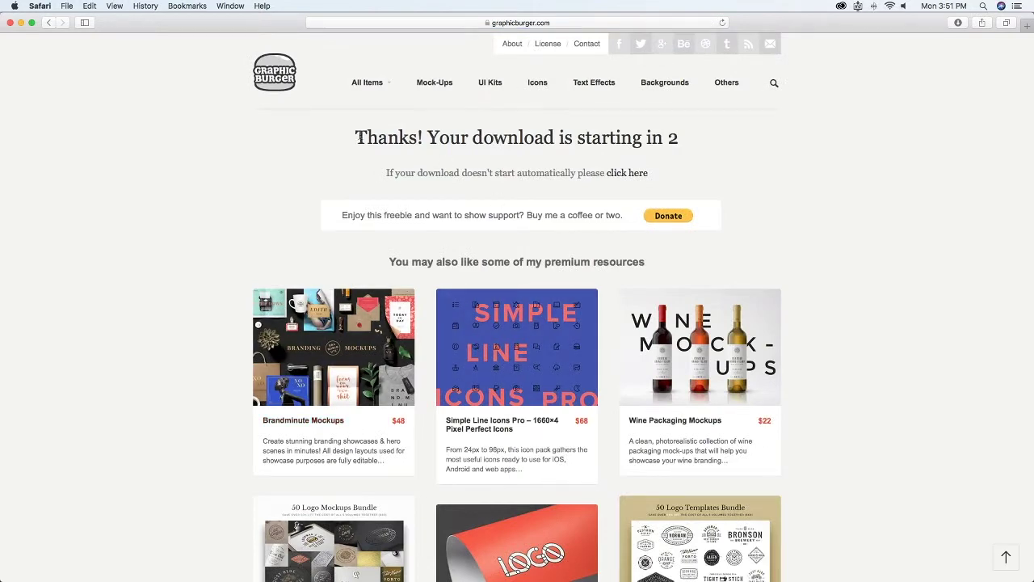
left_click_drag(356, 137, 668, 139)
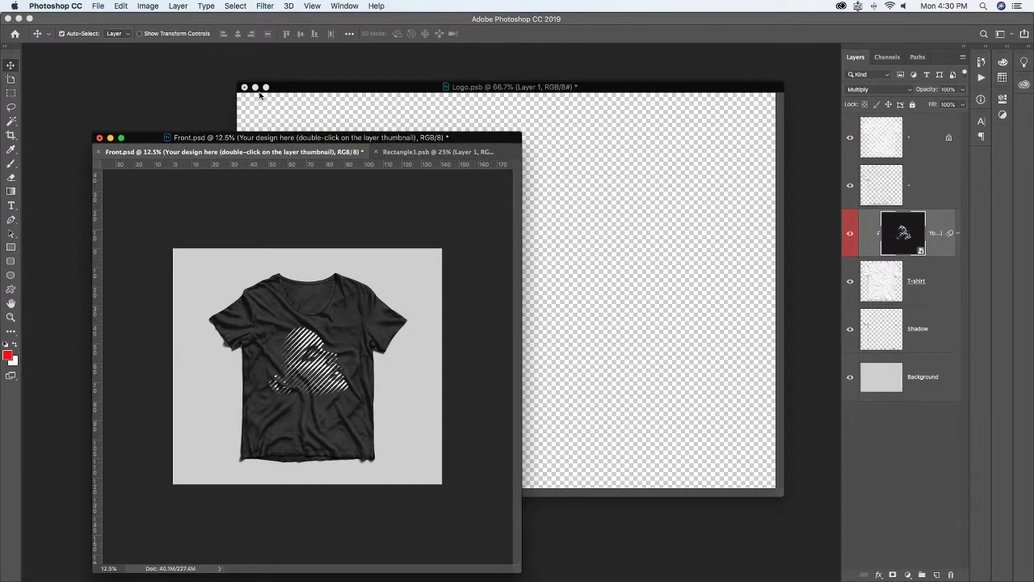
Close the empty logo document and inspect the T-shirt mockup's design and highlight layers
left_click(244, 87)
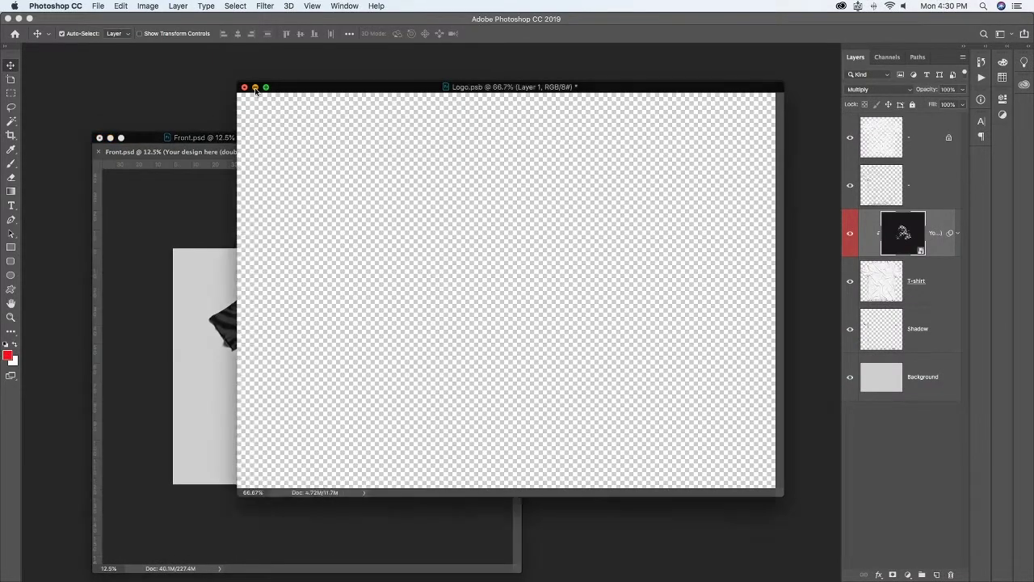
mouse_move(262, 139)
left_mouse_down()
mouse_move(321, 70)
mouse_move(308, 75)
left_mouse_up()
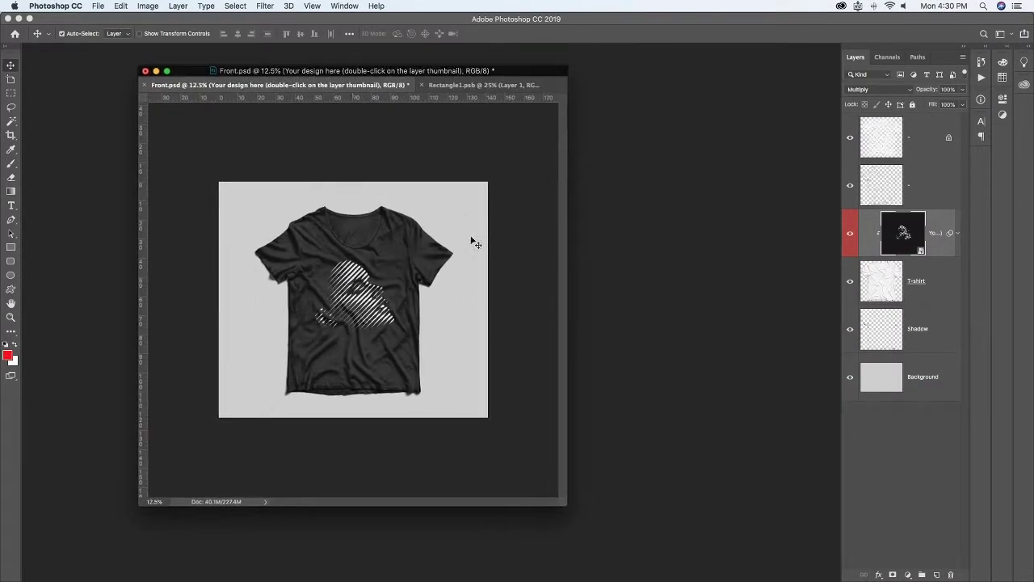
left_click(361, 277)
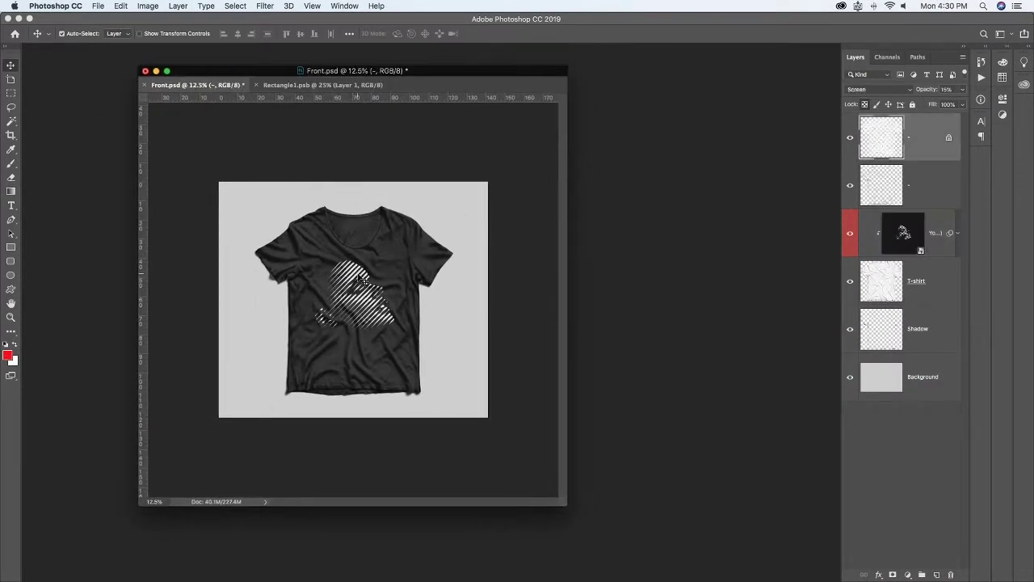
left_click(905, 239)
left_click(847, 237)
left_click(847, 238)
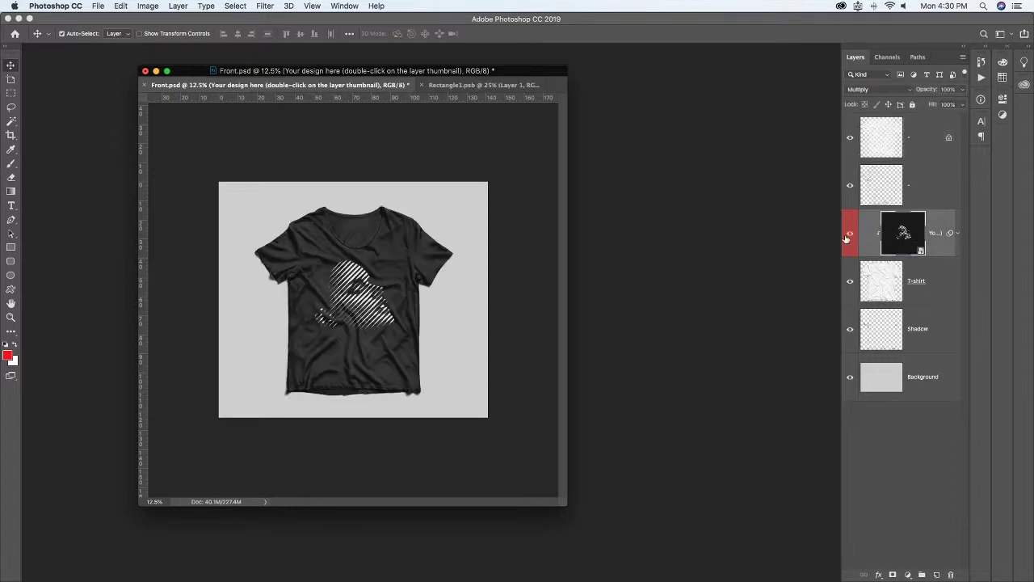
left_click(851, 139)
left_click(850, 139)
left_click(850, 236)
left_click(849, 236)
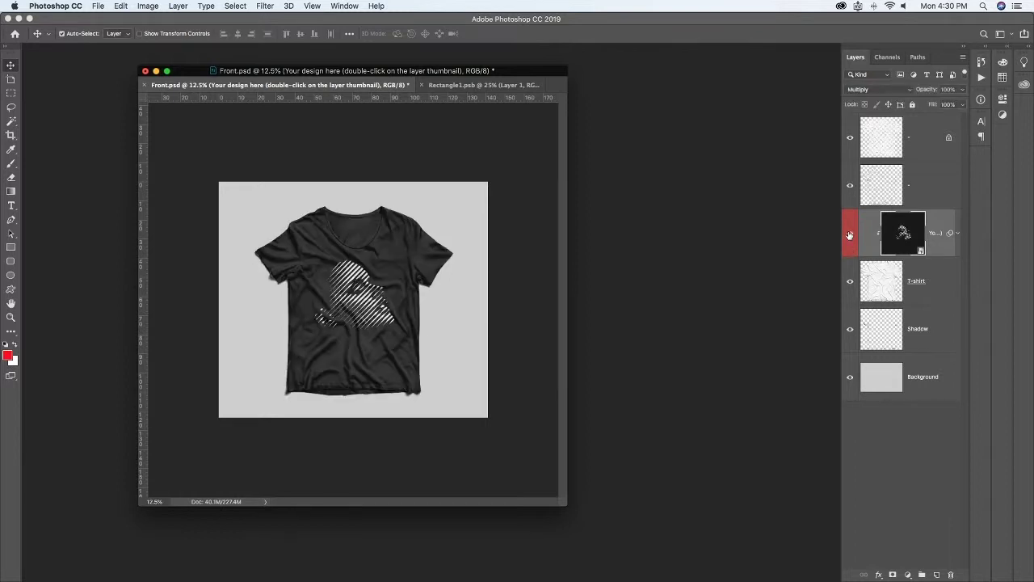
In the design smart object, hide the striped Placeholder and show the logo layers
double_click(904, 233)
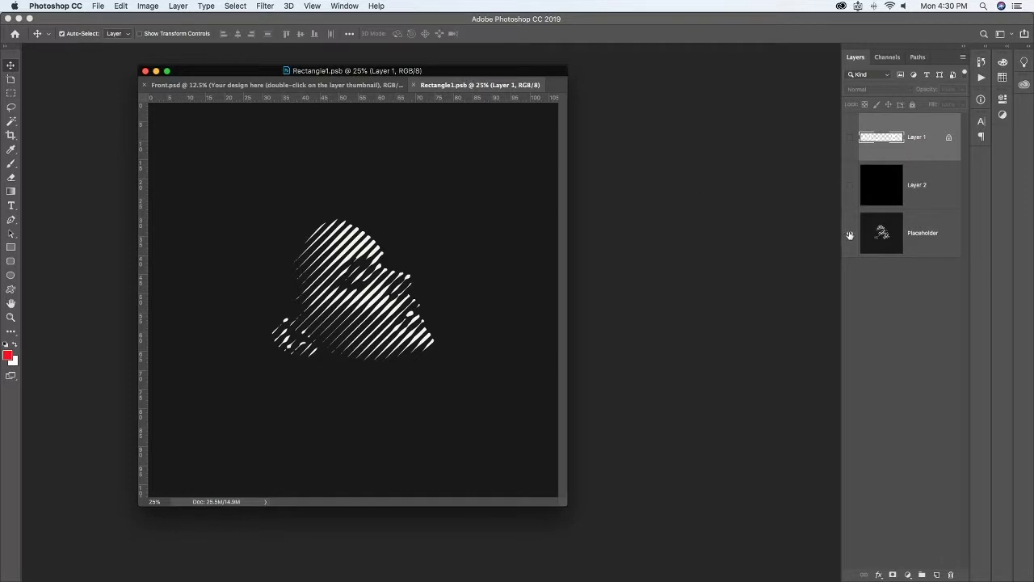
left_click(849, 235)
left_click(849, 188)
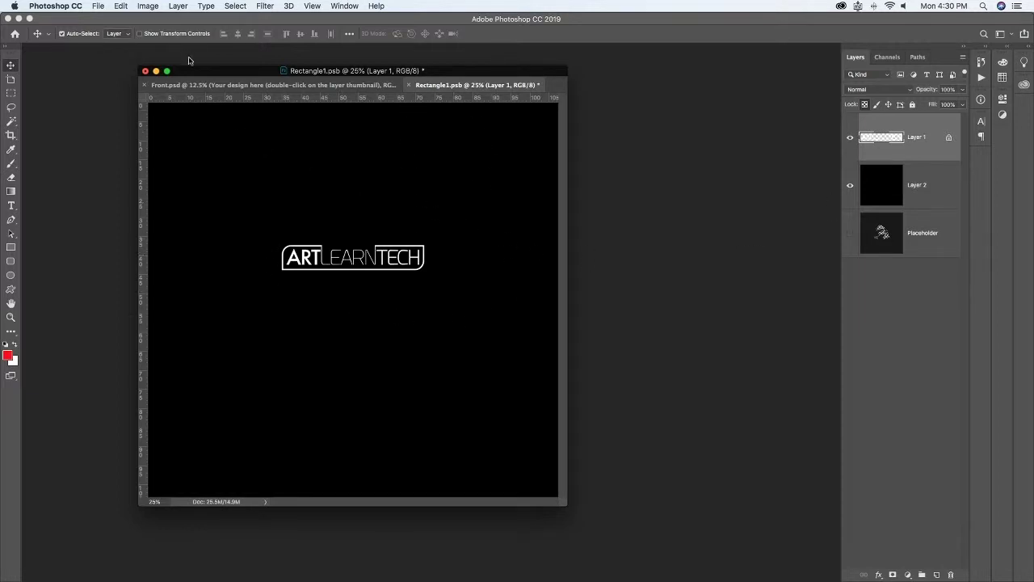
left_click_drag(424, 74, 452, 72)
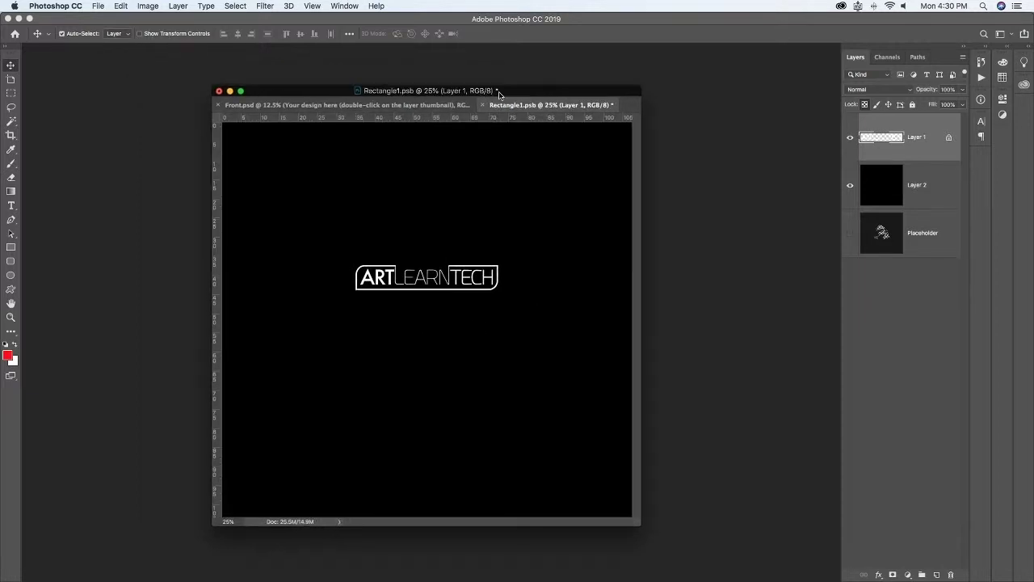
Save the smart object, check the logo on Front.psd, then close the smart object
left_click(97, 7)
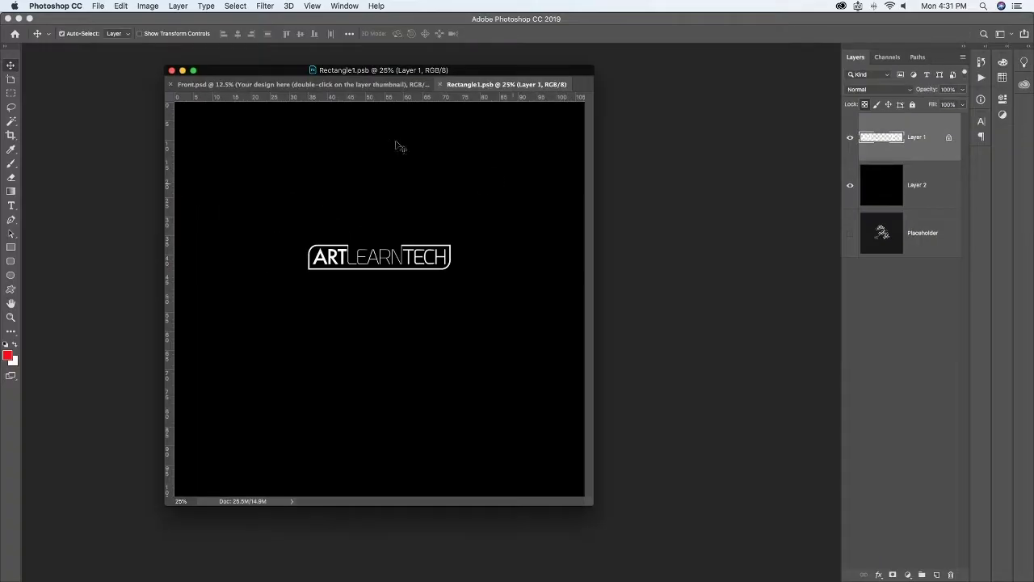
left_click(359, 86)
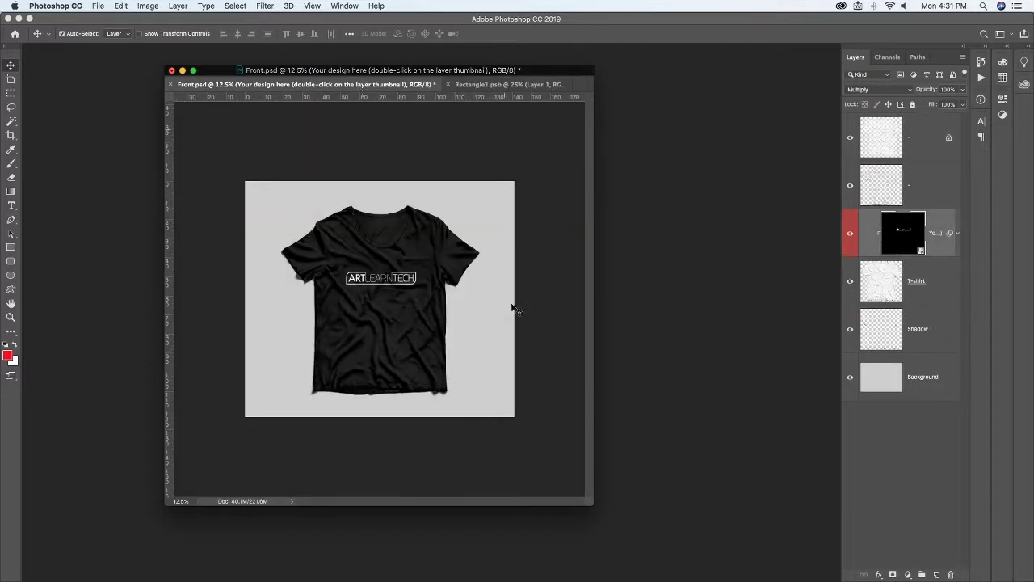
left_click(466, 86)
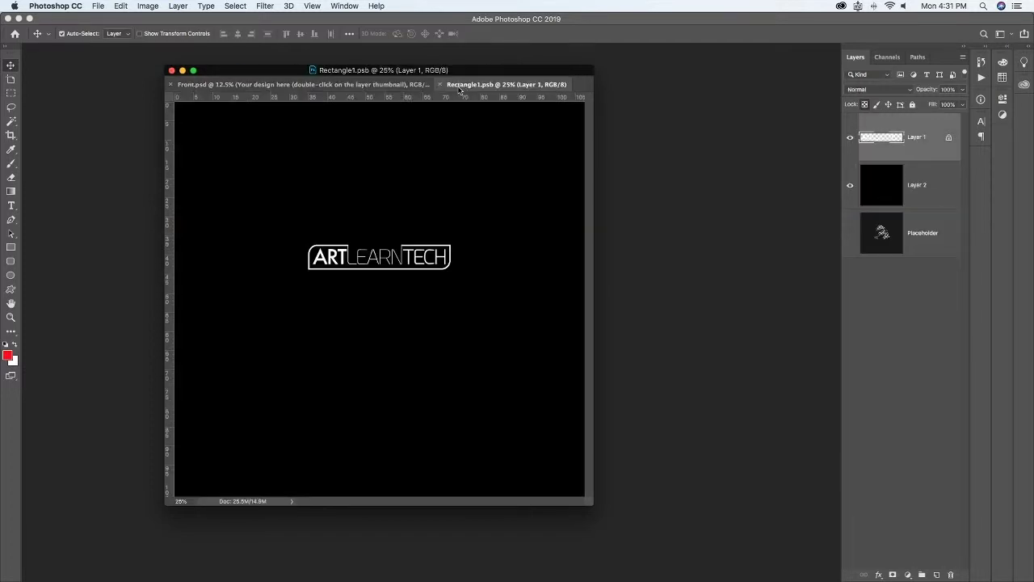
left_click(442, 85)
Toggle the facade's Texture and design layers to inspect the silver Bella. sign
left_click_drag(454, 71, 331, 55)
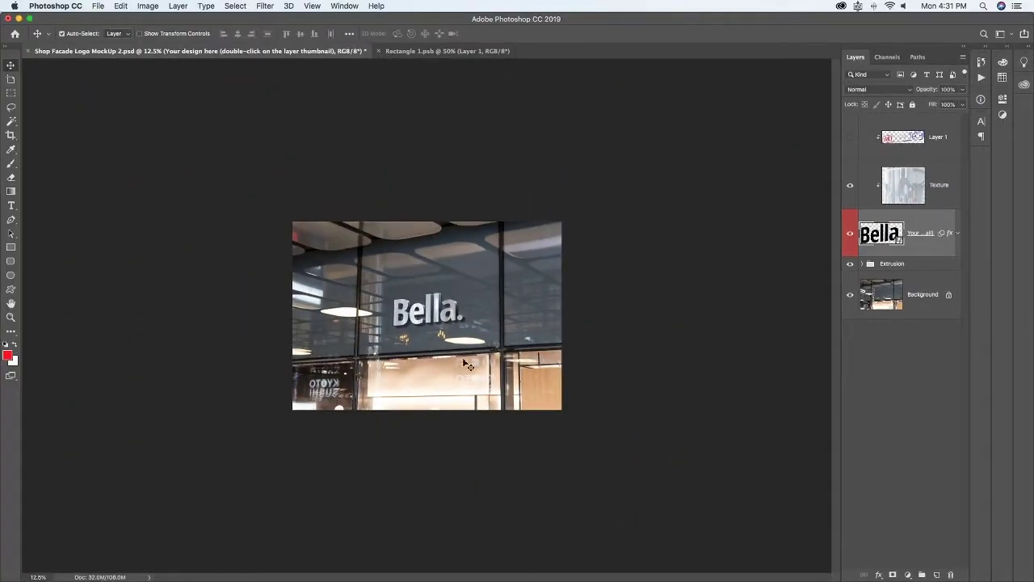
left_click(850, 185)
left_click(850, 236)
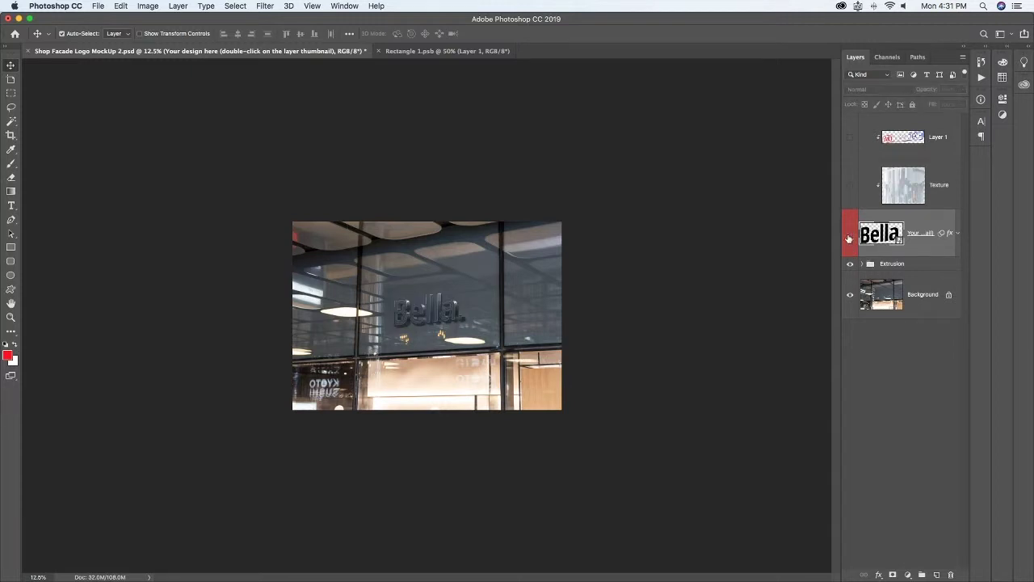
left_click(851, 193)
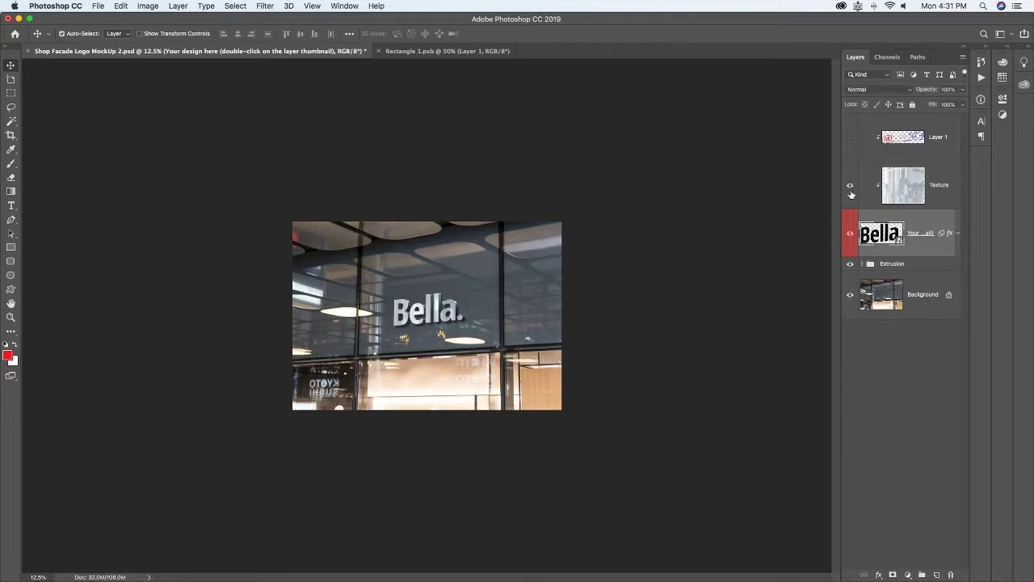
left_click(850, 236)
left_click(850, 236)
In the sign's smart object, hide the Ellipse and Bella layers and show the ARTLEARNTECH logo
double_click(891, 236)
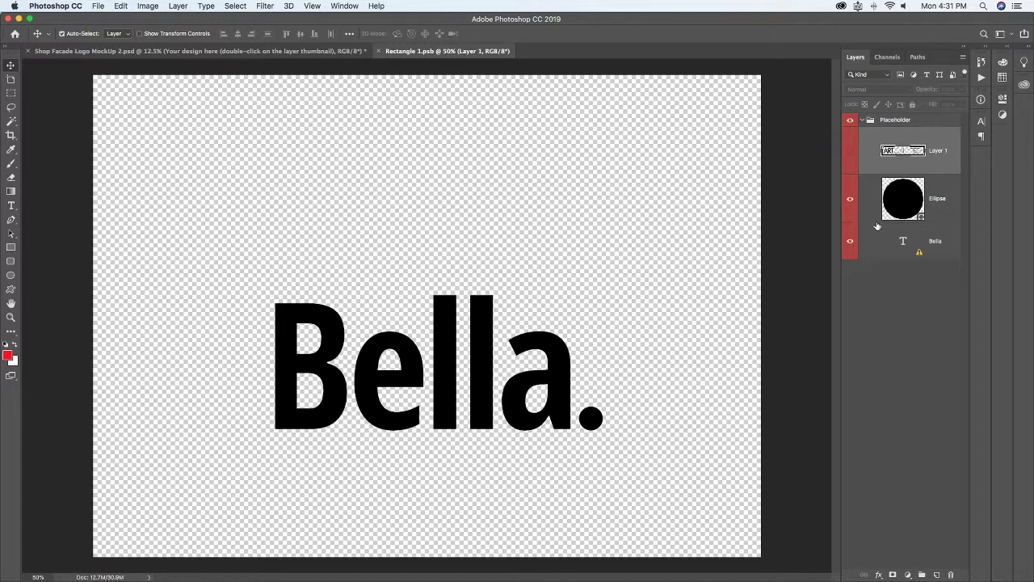
left_click(850, 201)
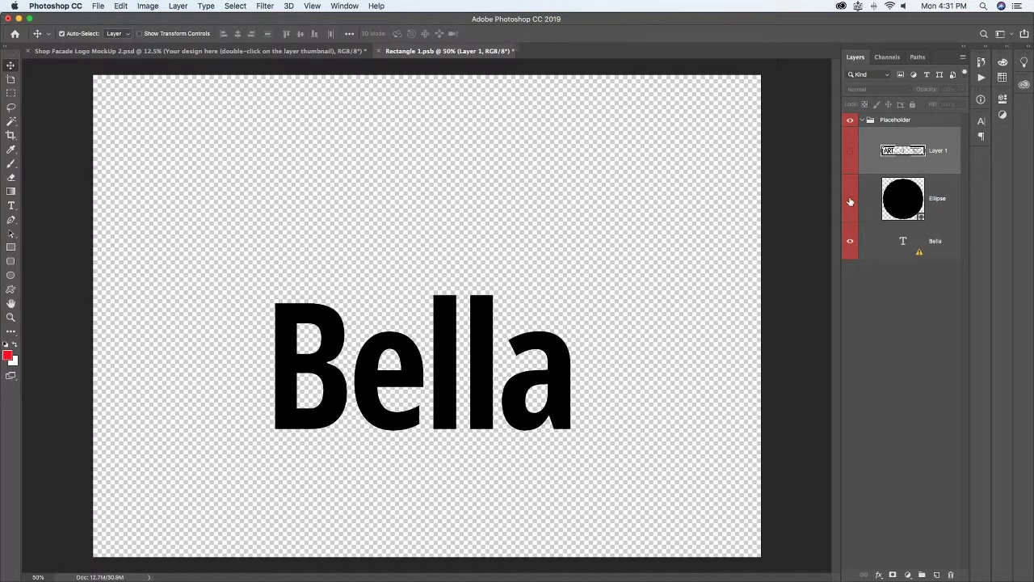
left_click(849, 241)
left_click(851, 153)
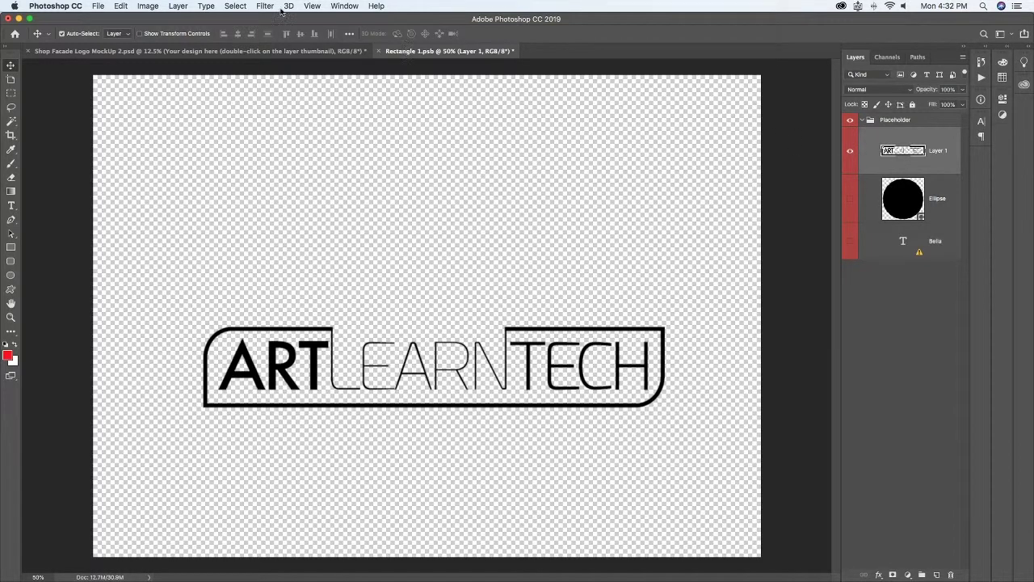
Save and close the smart object, then zoom in and out to check the facade sign
left_click(97, 6)
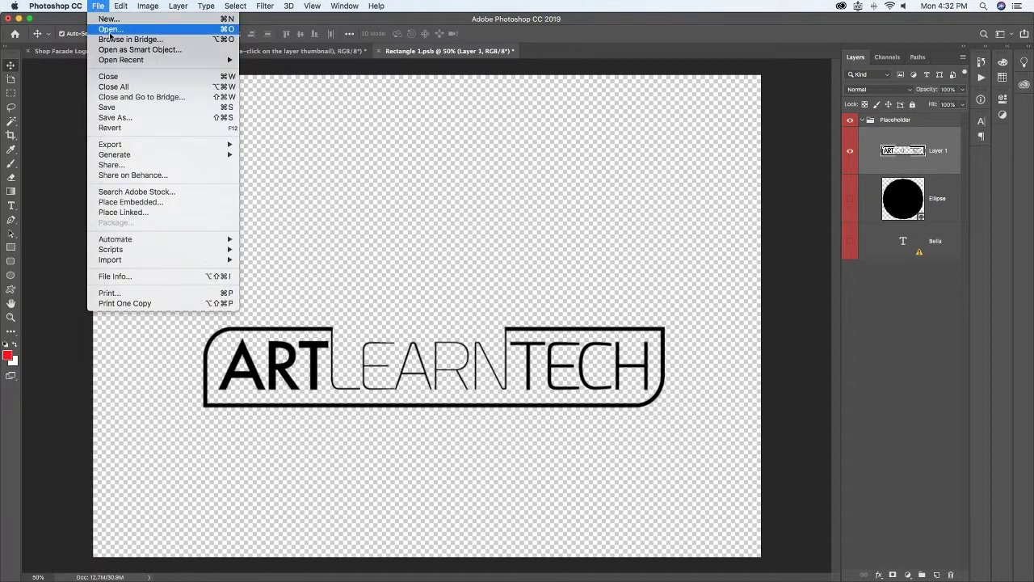
left_click(136, 110)
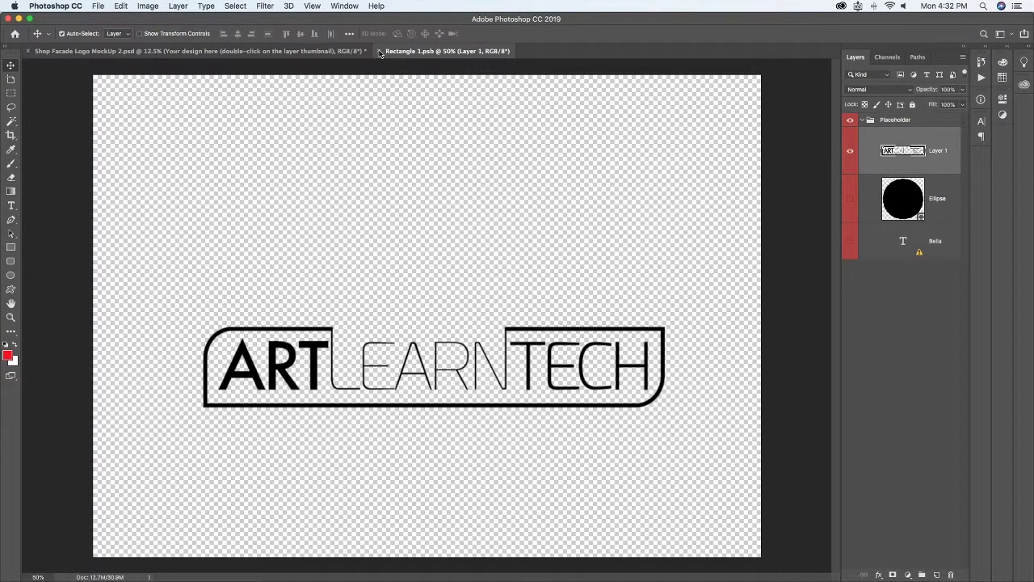
left_click(381, 51)
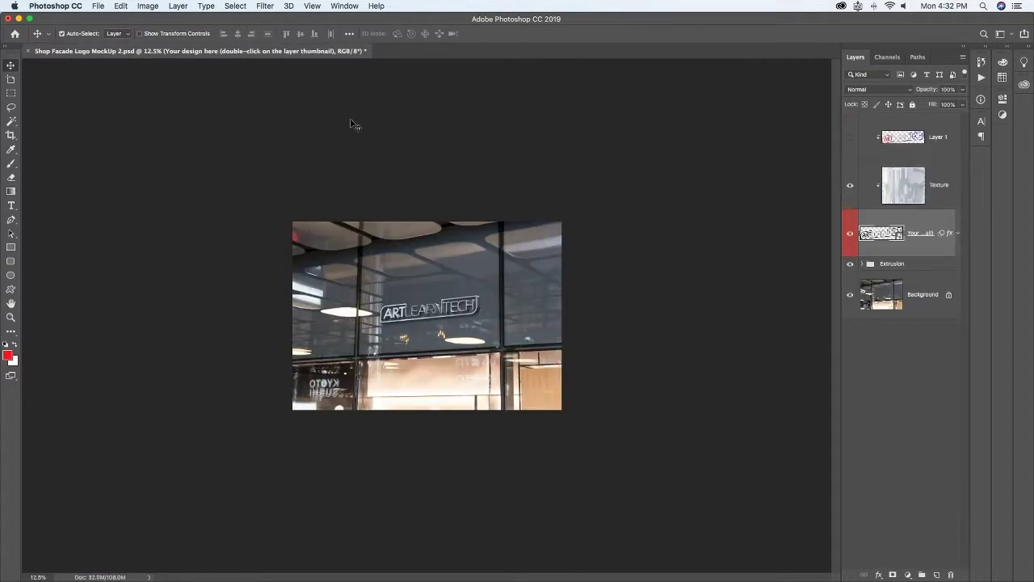
key("ctrl+plus")
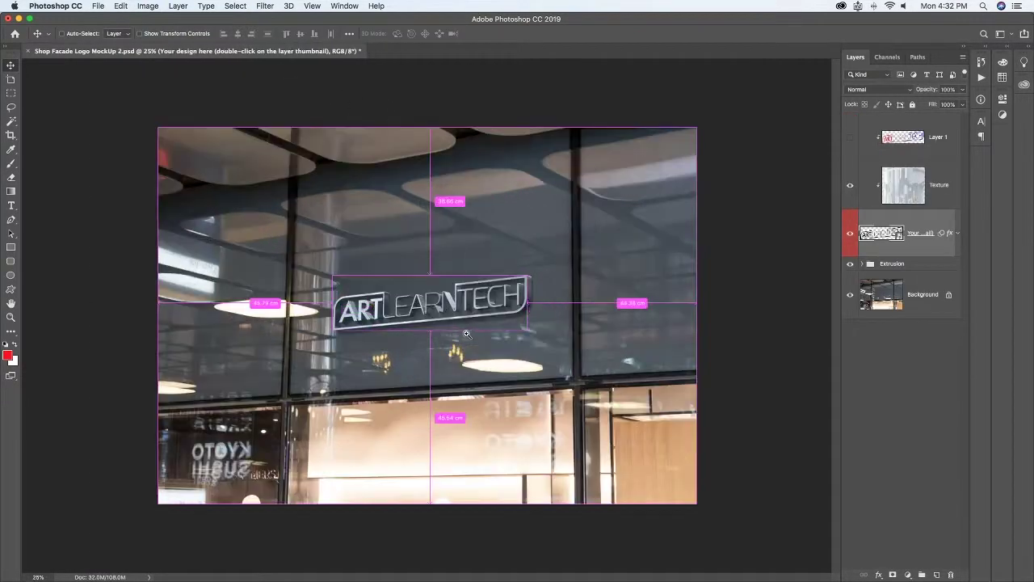
key("ctrl+plus")
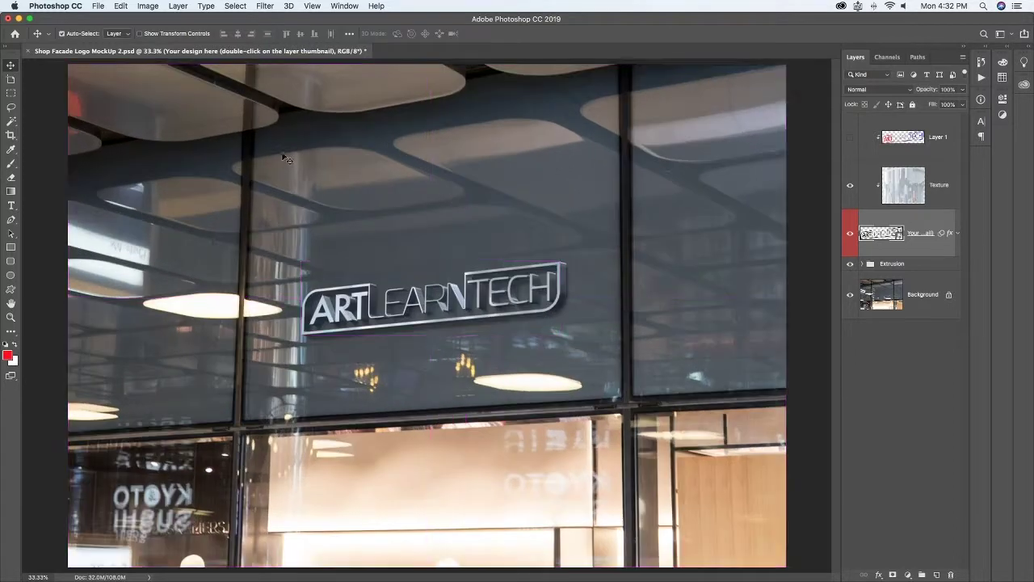
key("ctrl+minus")
key("ctrl+minus")
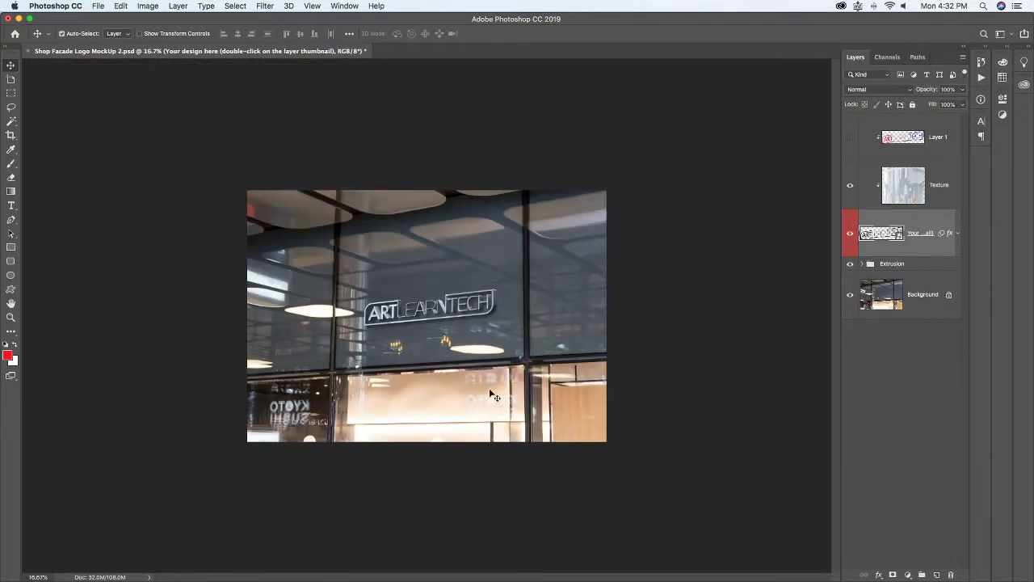
Float the facade window, bring up Front.psd, shrink it and place it below the facade
mouse_move(214, 55)
left_mouse_down()
mouse_move(192, 154)
mouse_move(240, 62)
left_mouse_up()
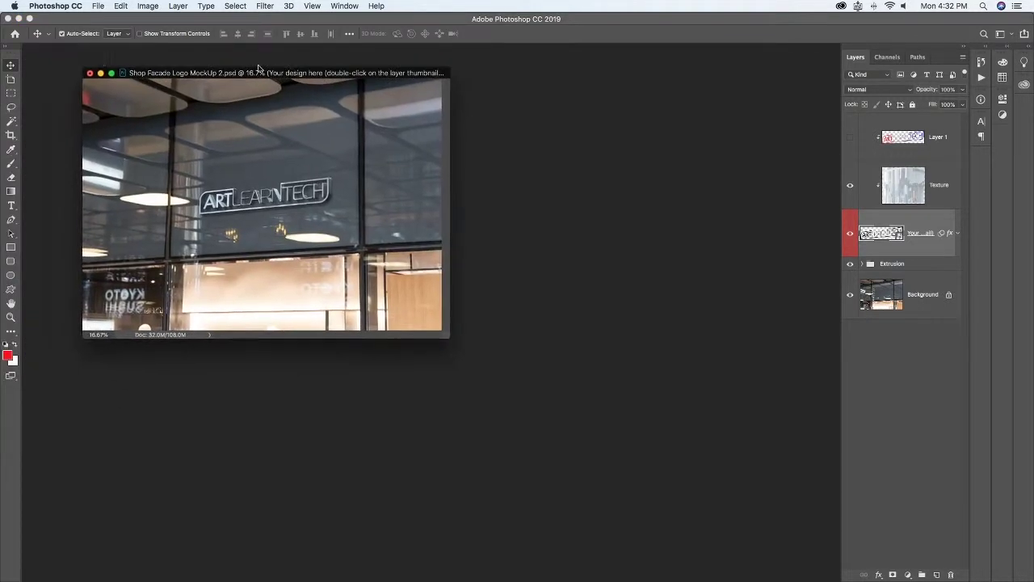
left_click(344, 7)
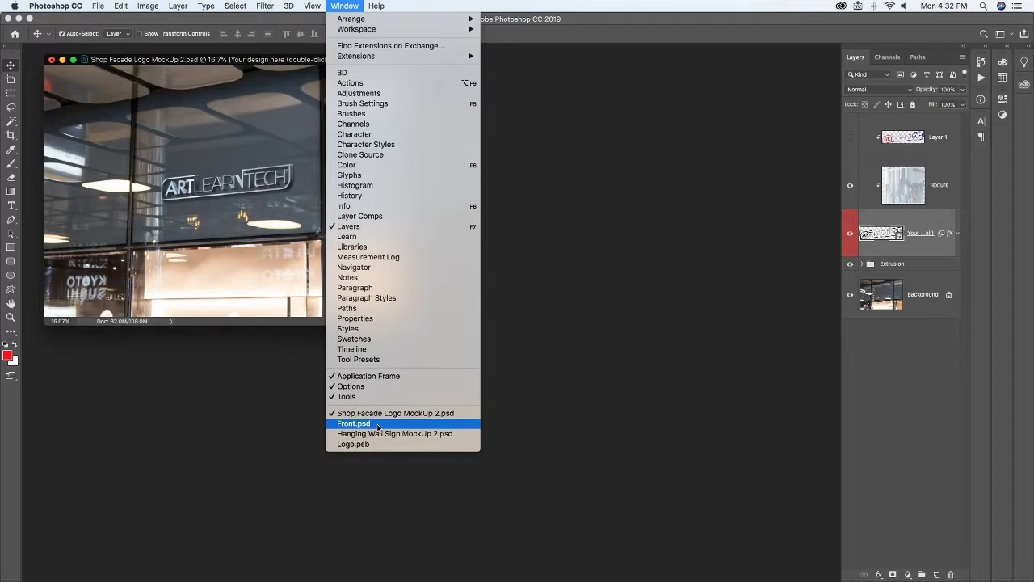
left_click(378, 427)
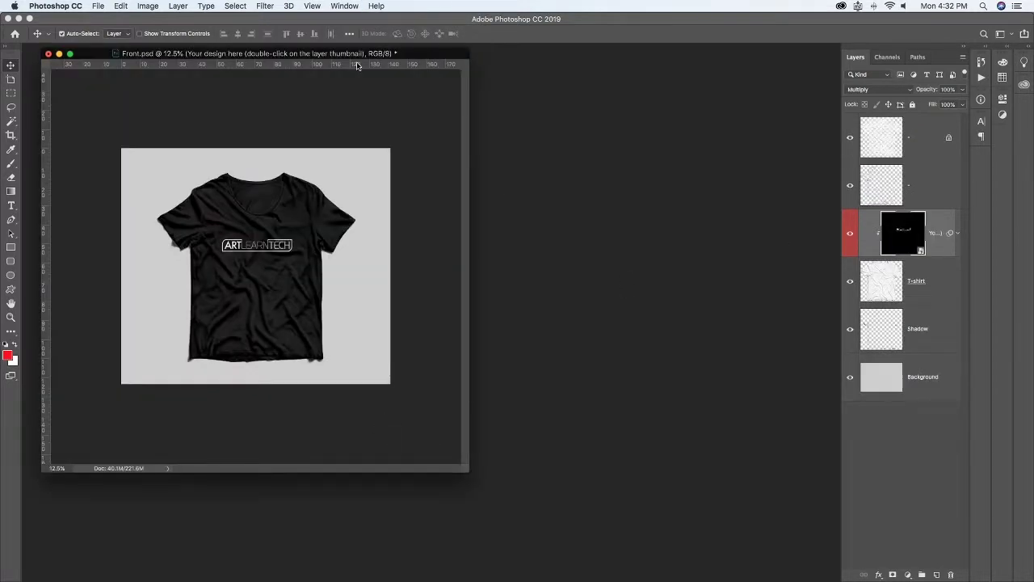
mouse_move(338, 61)
left_mouse_down()
mouse_move(707, 66)
mouse_move(698, 105)
left_mouse_up()
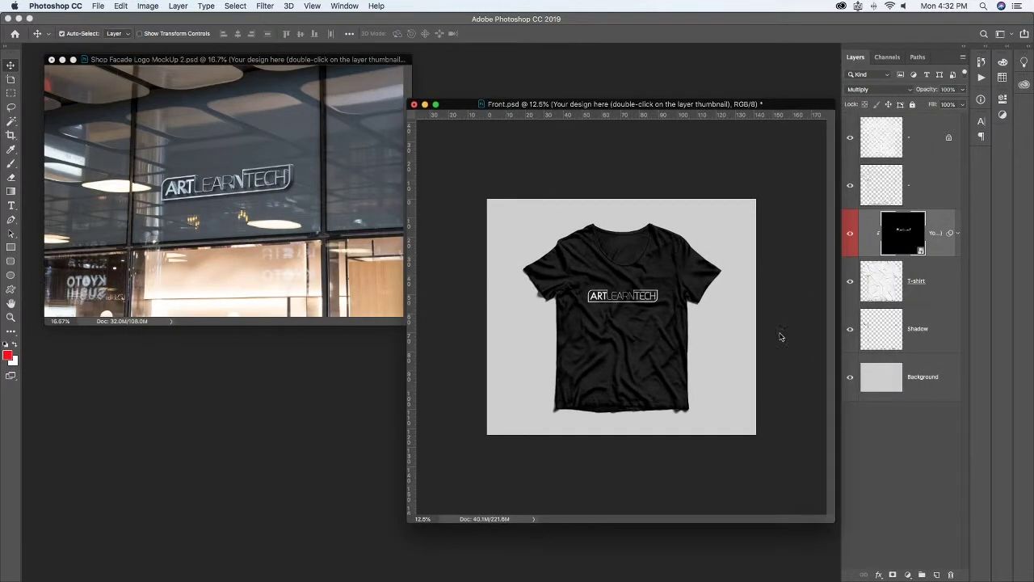
left_click_drag(833, 521, 700, 353)
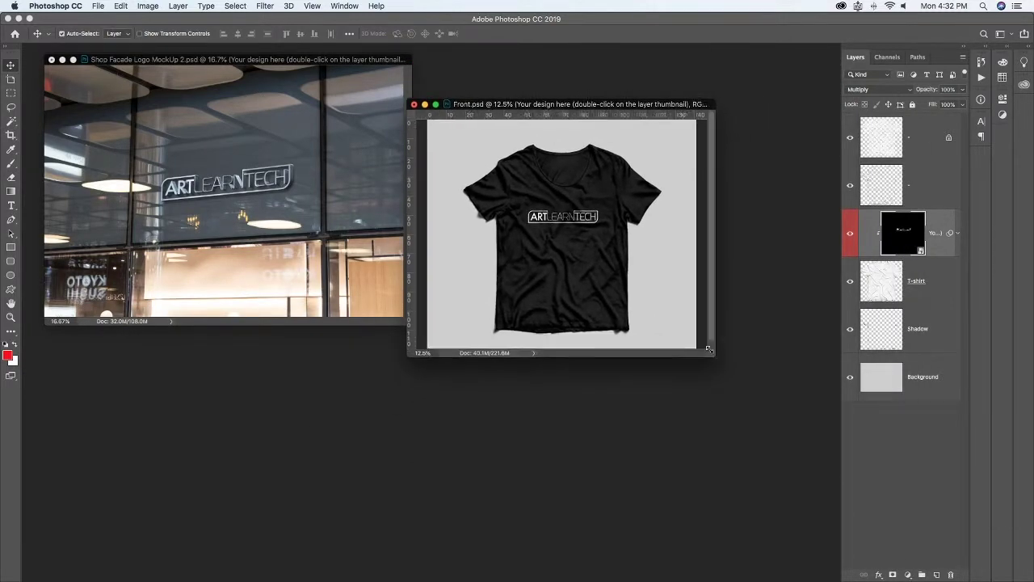
left_click_drag(666, 106, 299, 334)
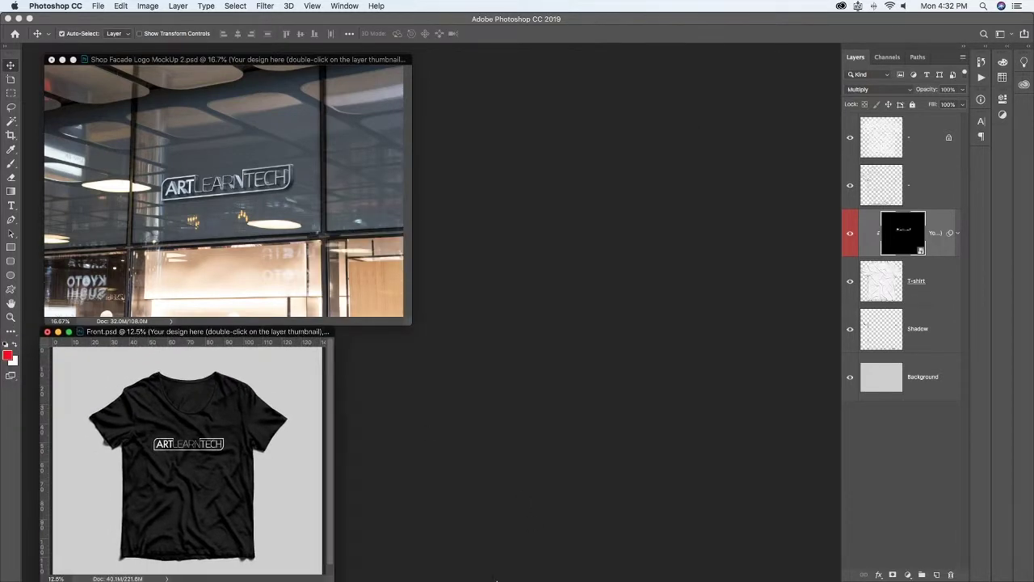
left_click(344, 7)
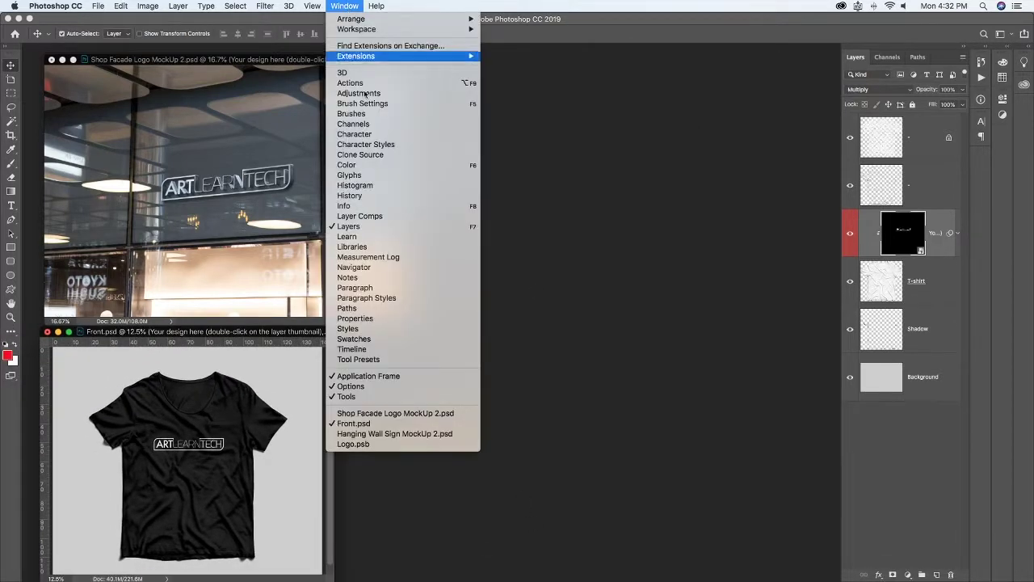
Open the hanging sign's logo smart object, show the ARTLEARNTECH layer and hide The Londoner logo
left_click(394, 434)
mouse_move(291, 73)
left_mouse_down()
mouse_move(667, 135)
mouse_move(697, 78)
left_mouse_up()
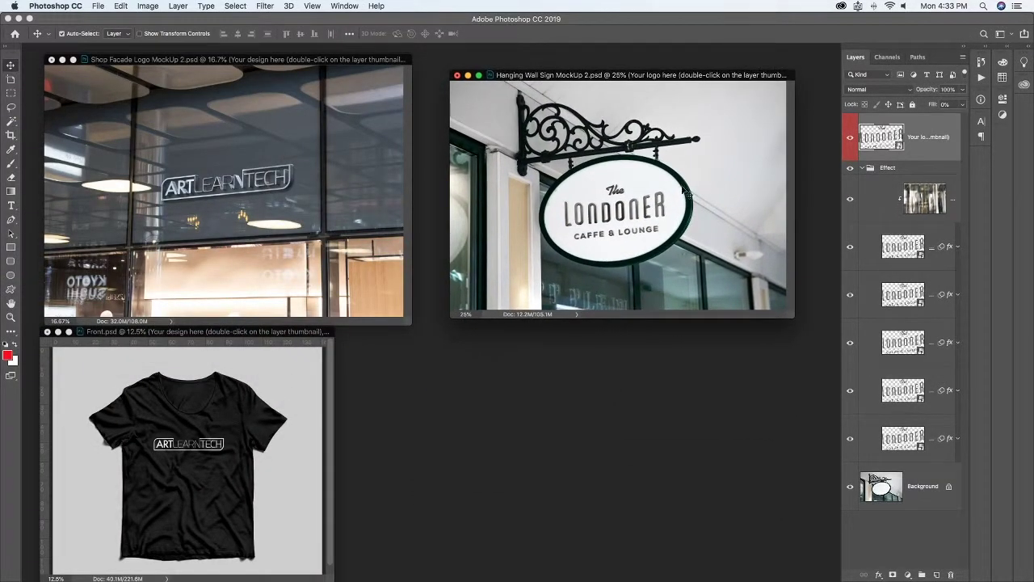
left_click(626, 202)
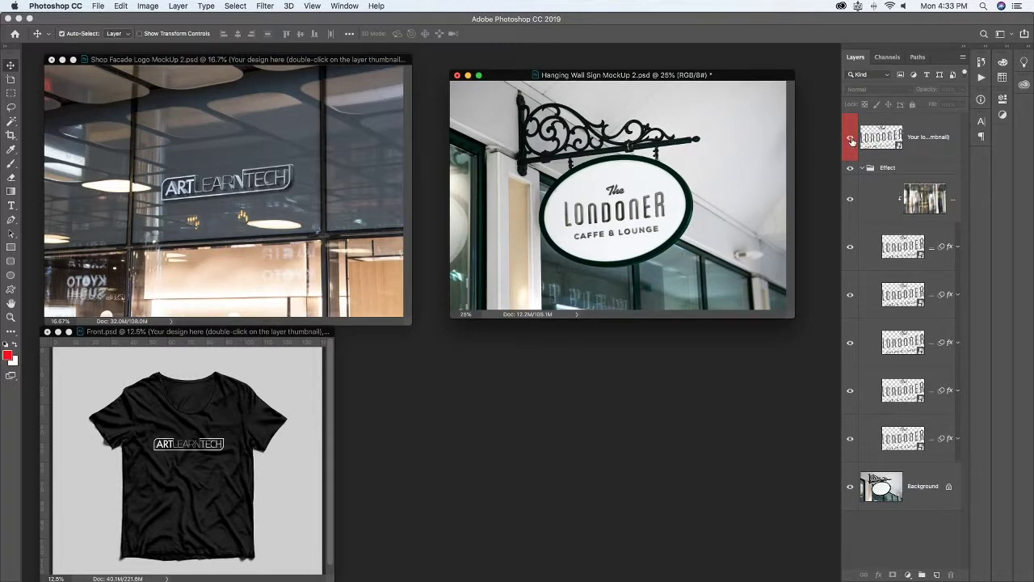
left_click(886, 147)
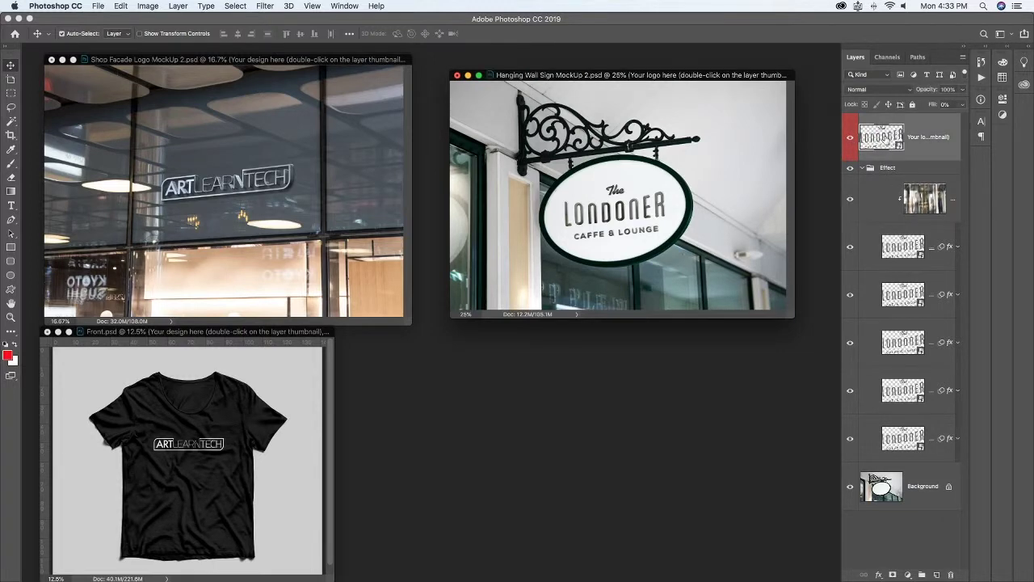
double_click(885, 147)
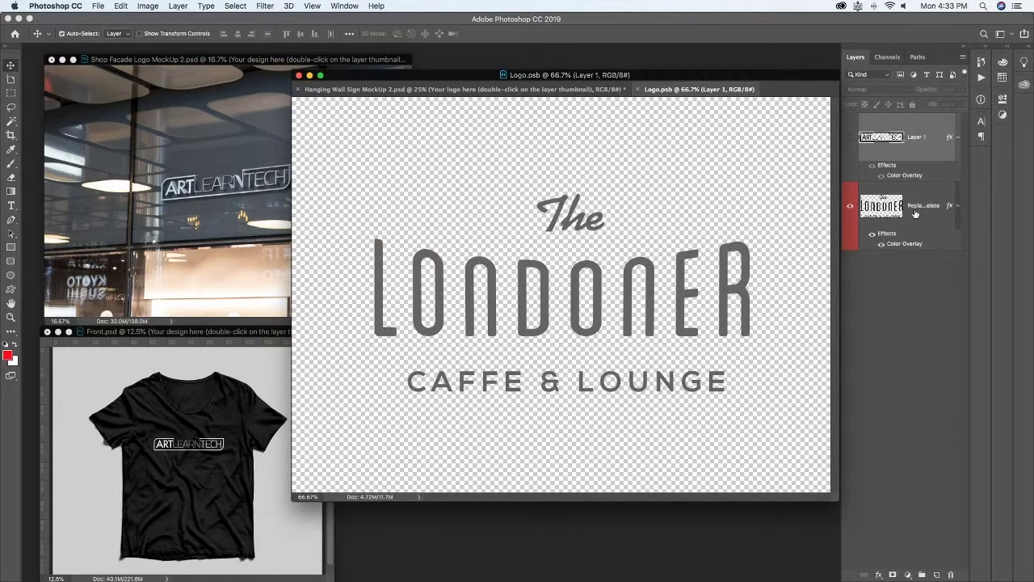
left_click(848, 208)
left_click(848, 208)
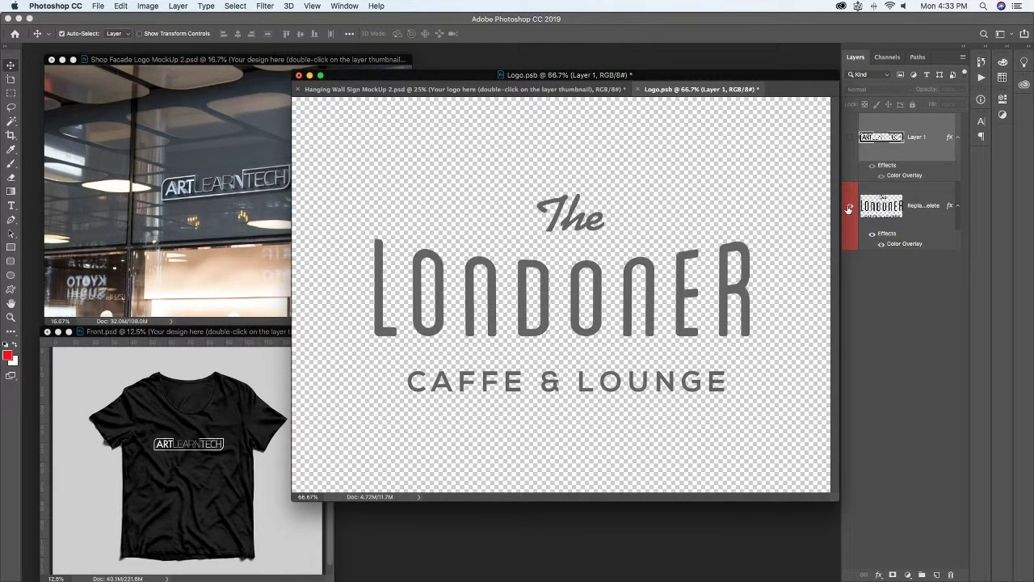
left_click(850, 139)
left_click(850, 210)
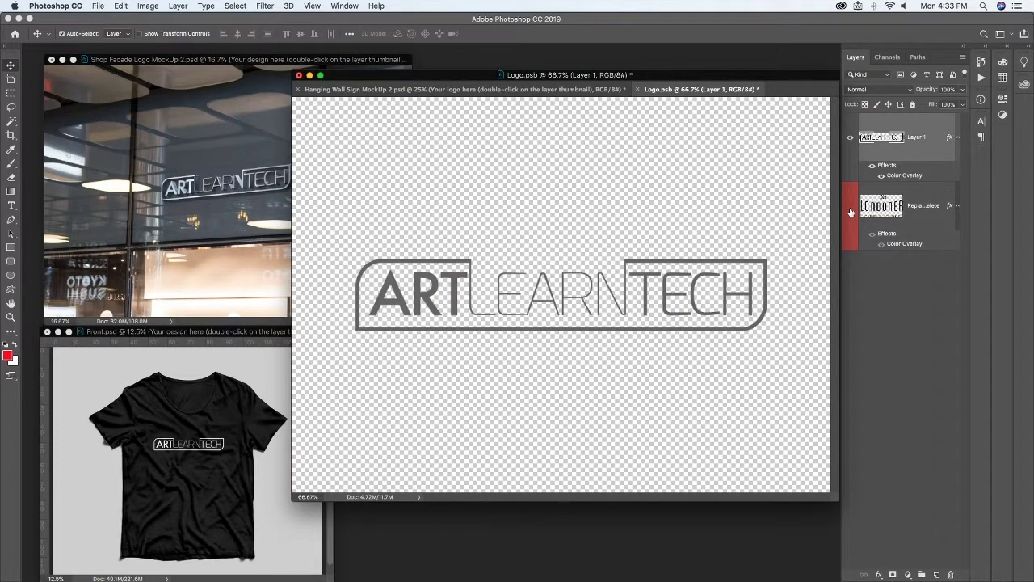
left_click(850, 210)
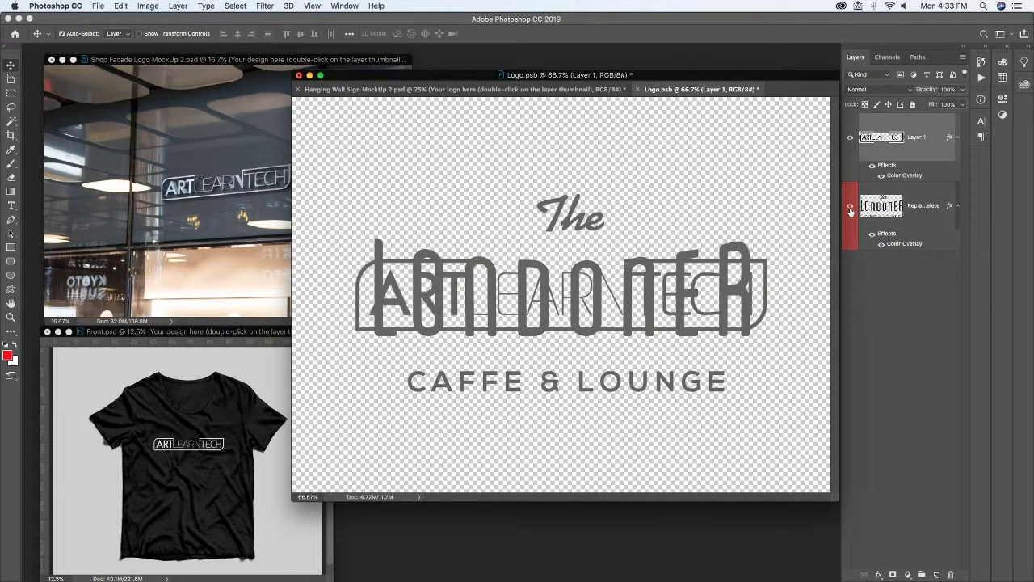
left_click(849, 211)
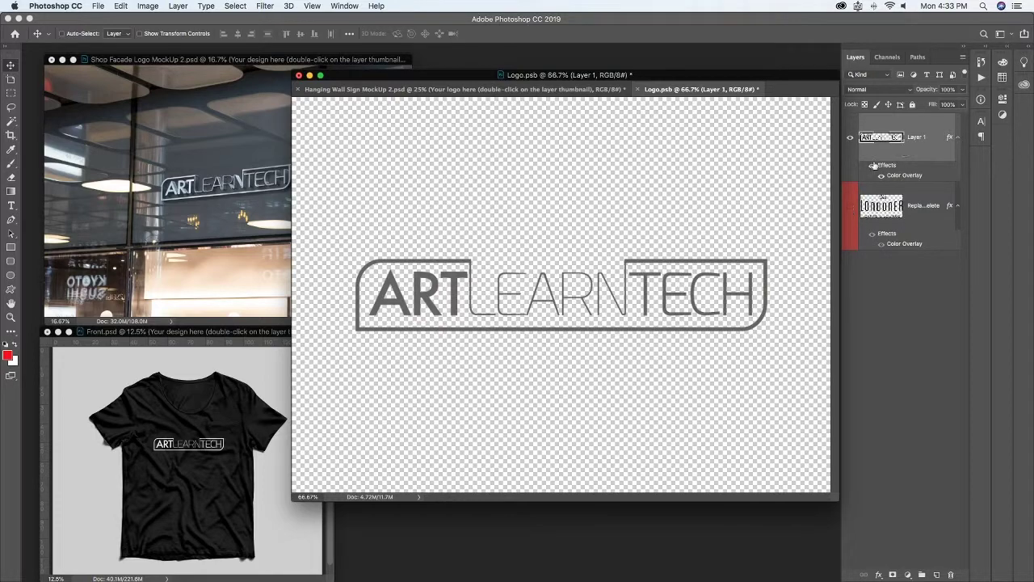
Widen the ARTLEARNTECH logo slightly and centre it horizontally and vertically on the canvas
key("ctrl+t")
left_click_drag(770, 257, 789, 257)
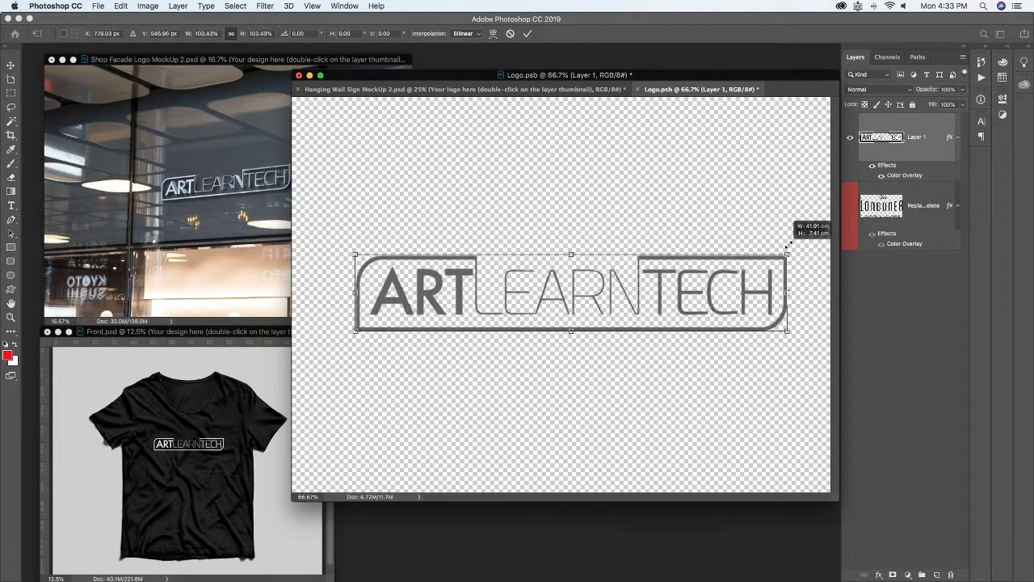
key("Return")
key("ctrl+a")
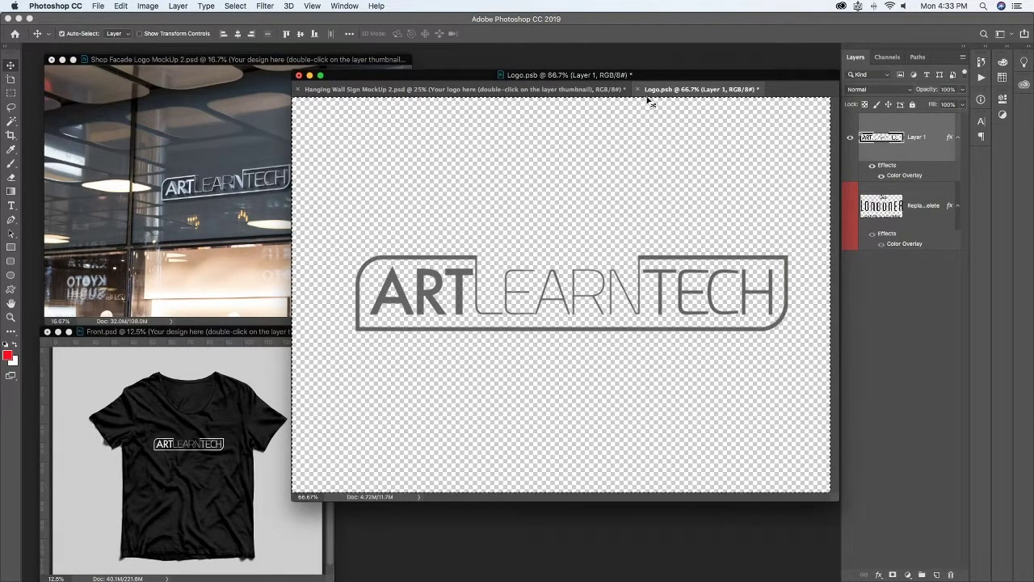
left_click(236, 34)
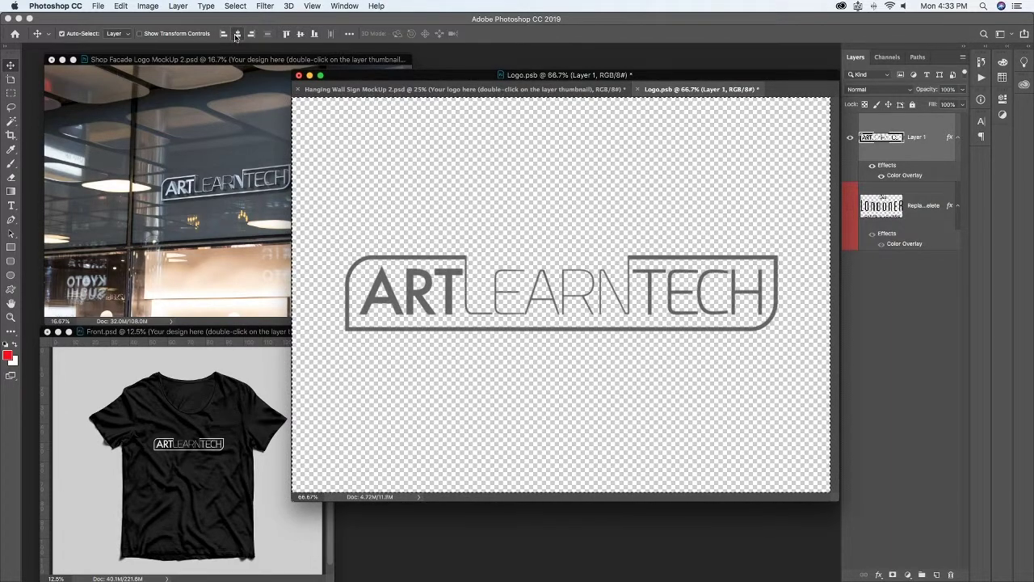
left_click(299, 34)
left_click(850, 212)
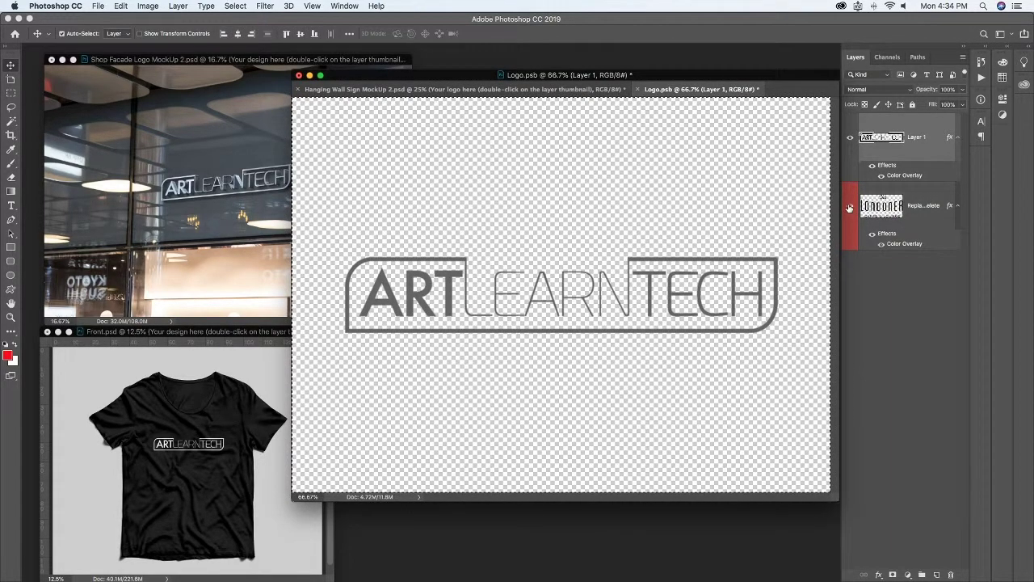
left_click(850, 212)
Save Logo.psb and close it to return to the hanging sign mockup
left_click(98, 6)
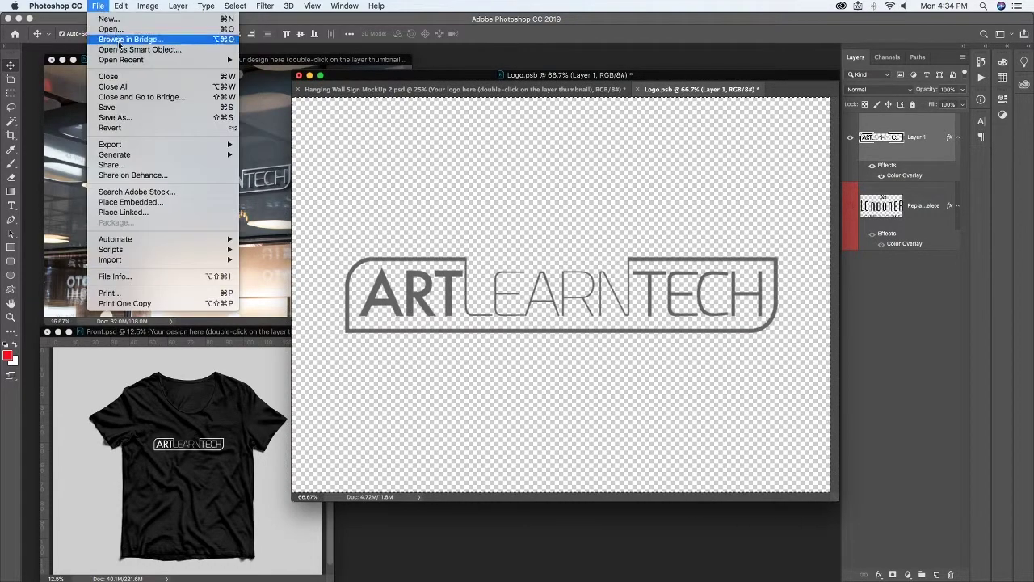
left_click(129, 103)
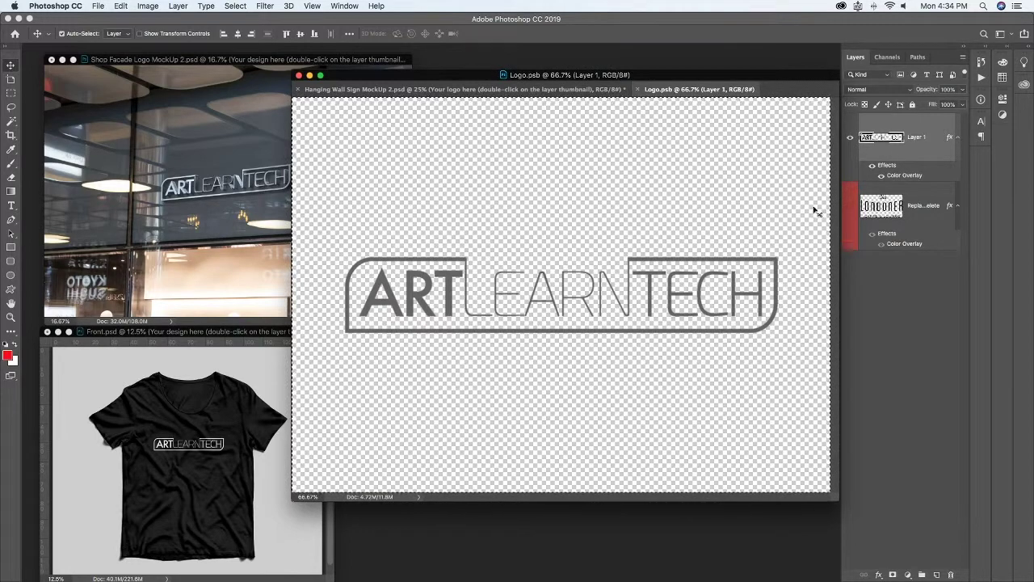
left_click(639, 89)
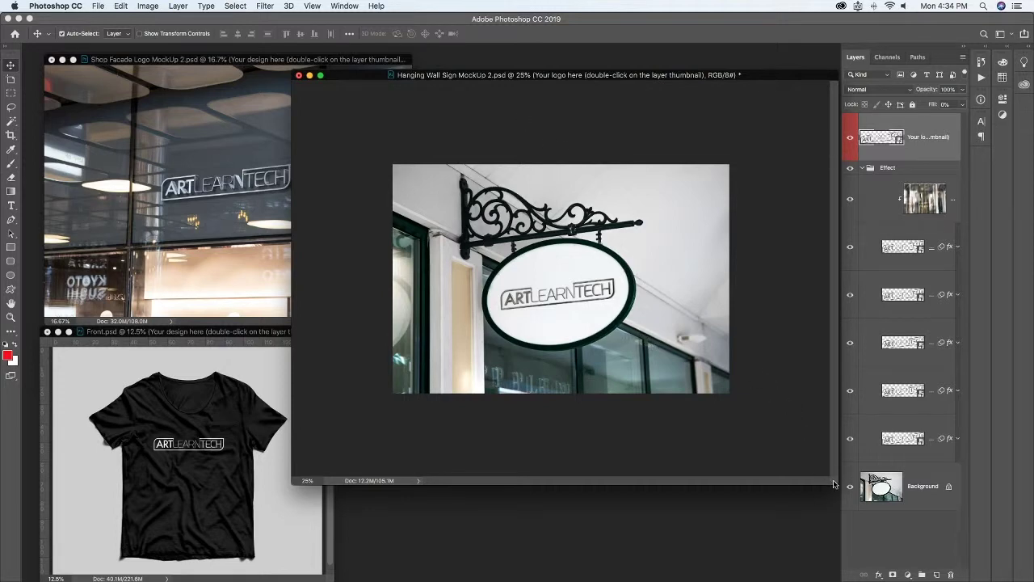
Shrink the sign window, move it right, collapse the Layers panel, and reposition the T-shirt window
left_click_drag(834, 484, 662, 352)
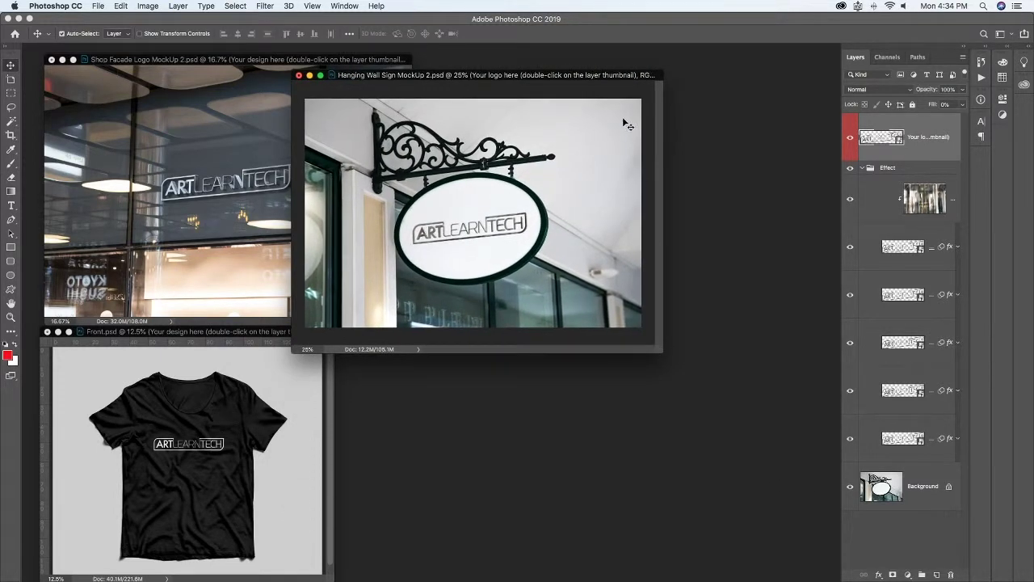
left_click_drag(557, 75, 699, 66)
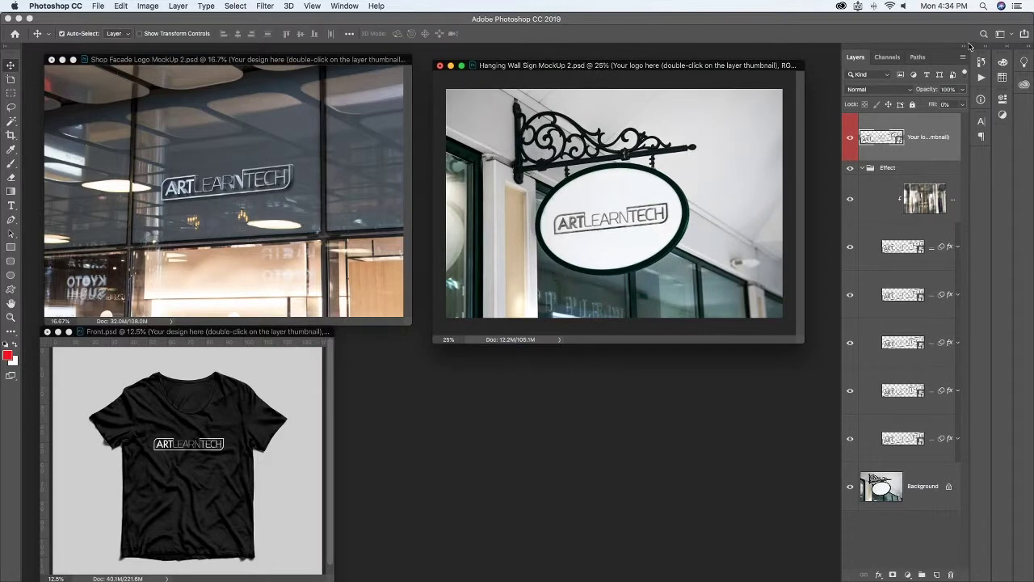
left_click(969, 46)
left_click_drag(713, 69, 764, 69)
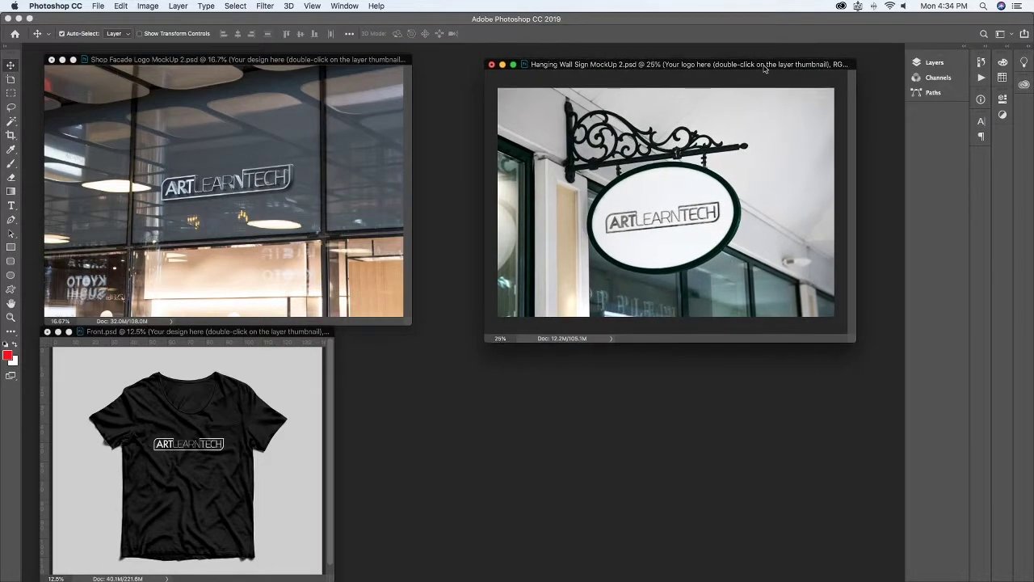
left_click_drag(241, 334, 305, 334)
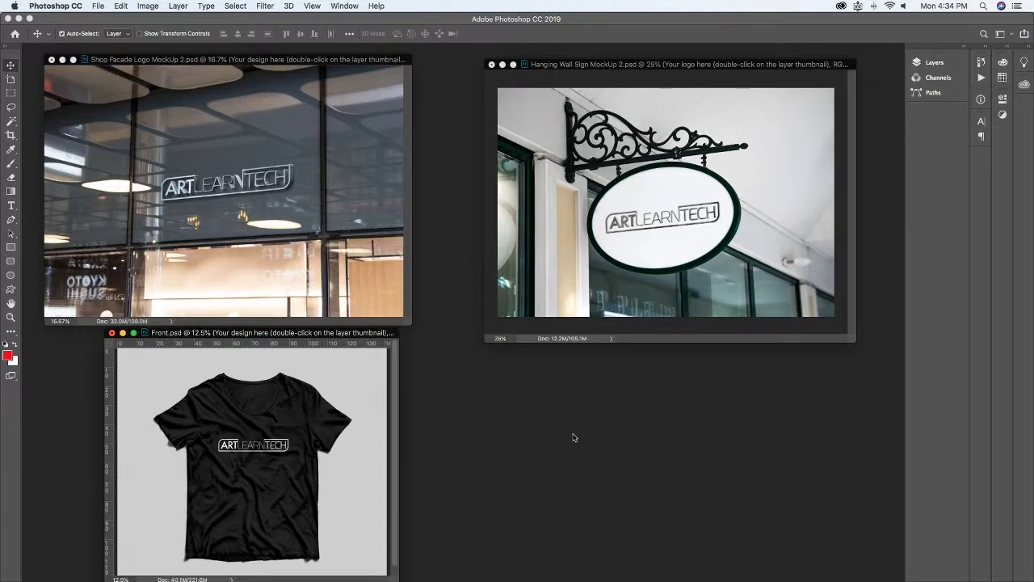
left_click_drag(299, 335, 377, 177)
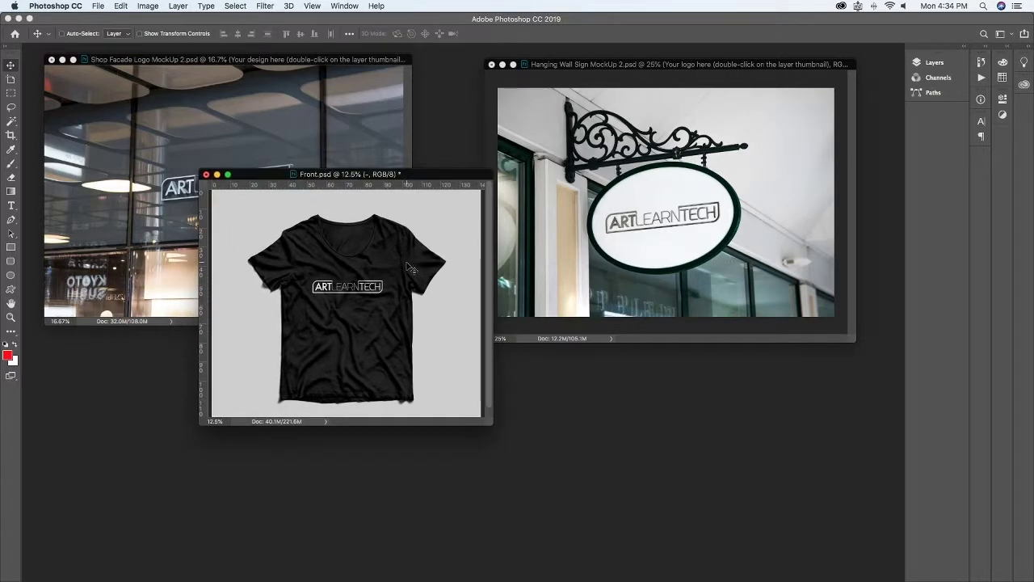
Start Save As for the T-shirt mockup and create a new folder 001 inside Downloads
key("super+s")
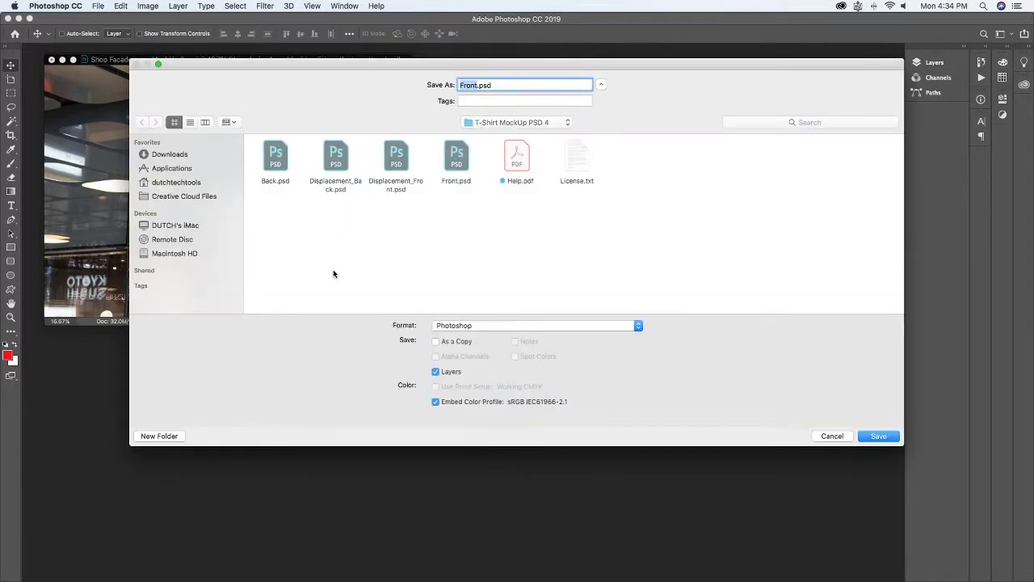
left_click(168, 160)
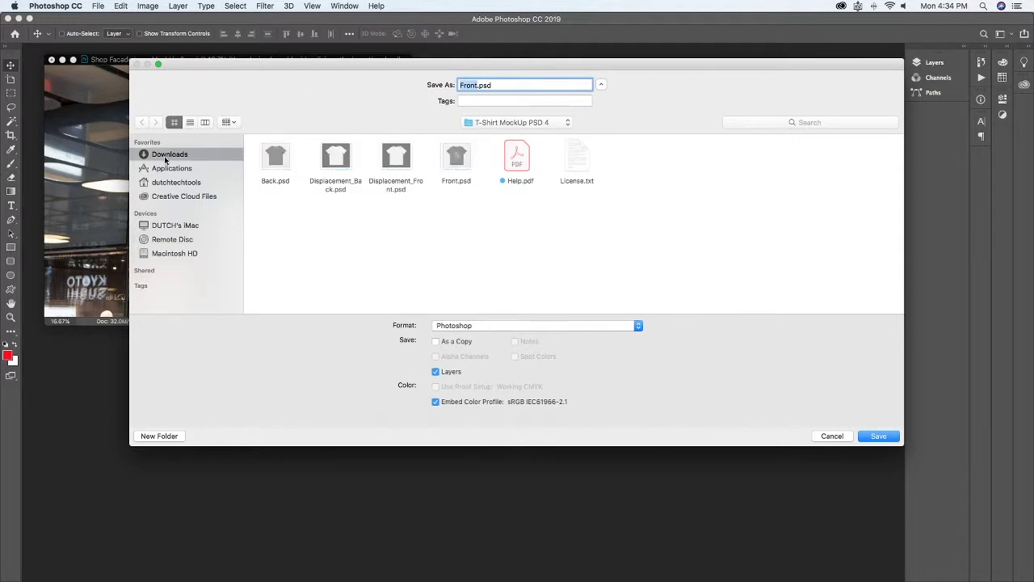
left_click(185, 227)
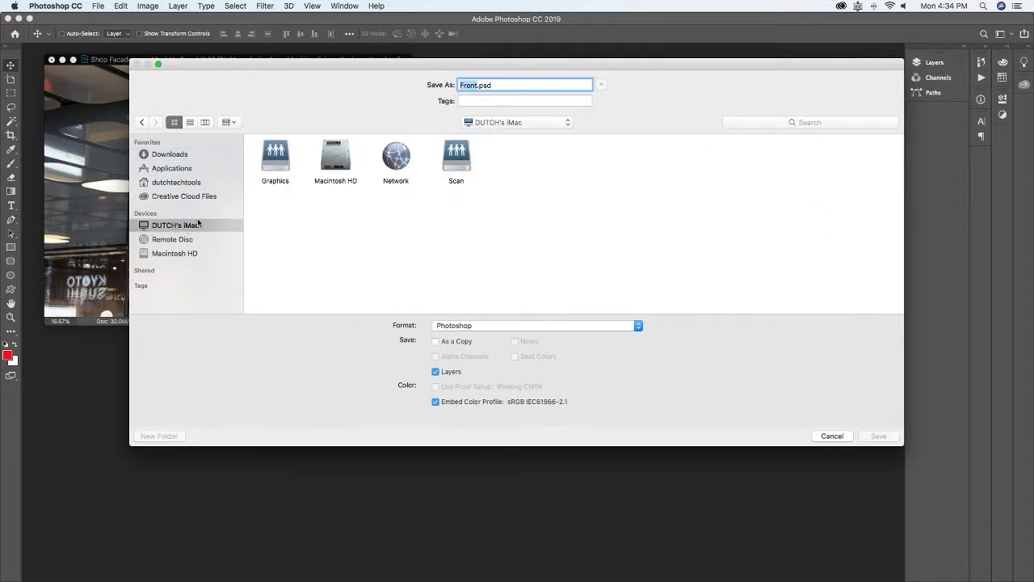
left_click(174, 153)
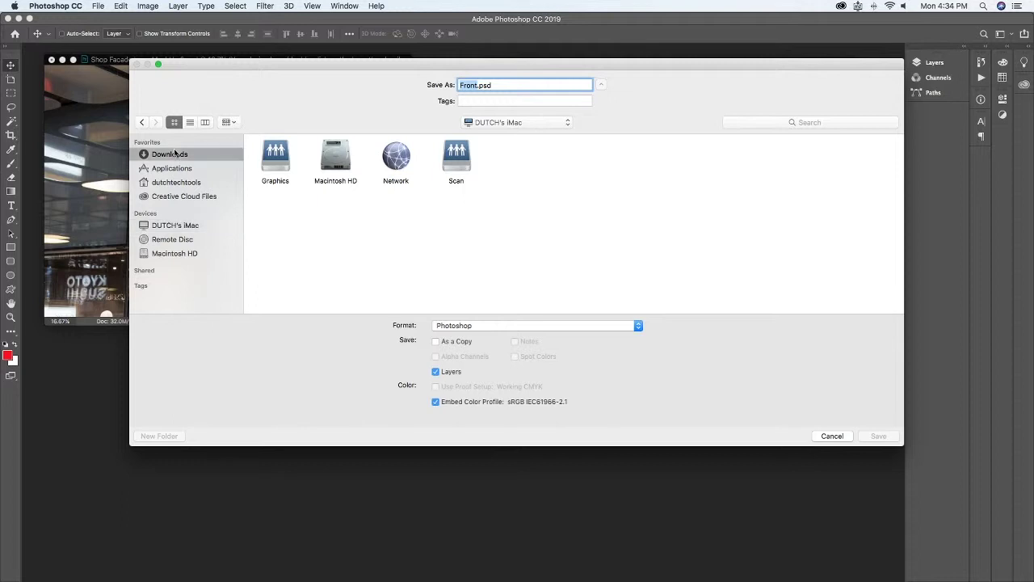
left_click(149, 436)
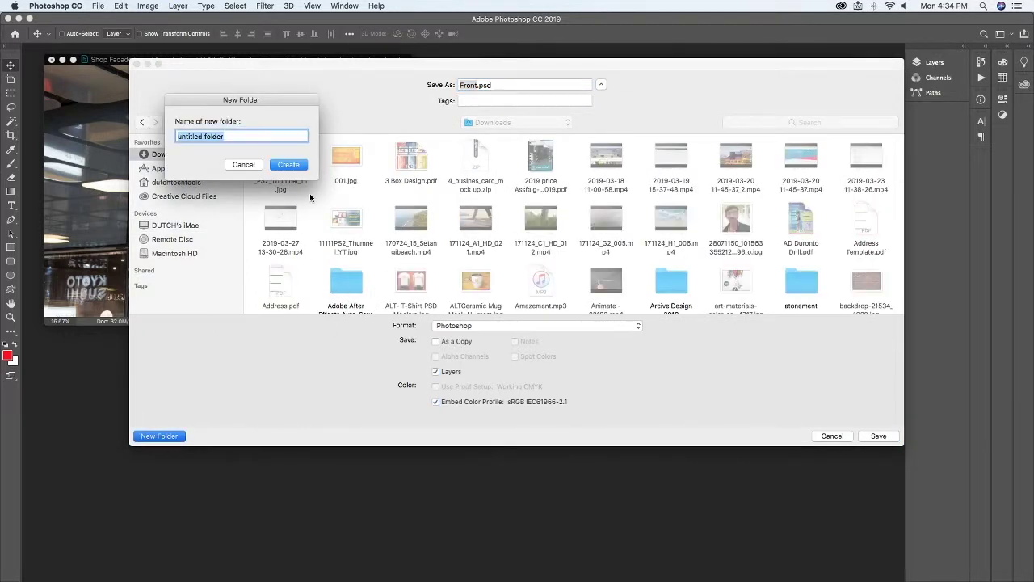
type("new")
key("Return")
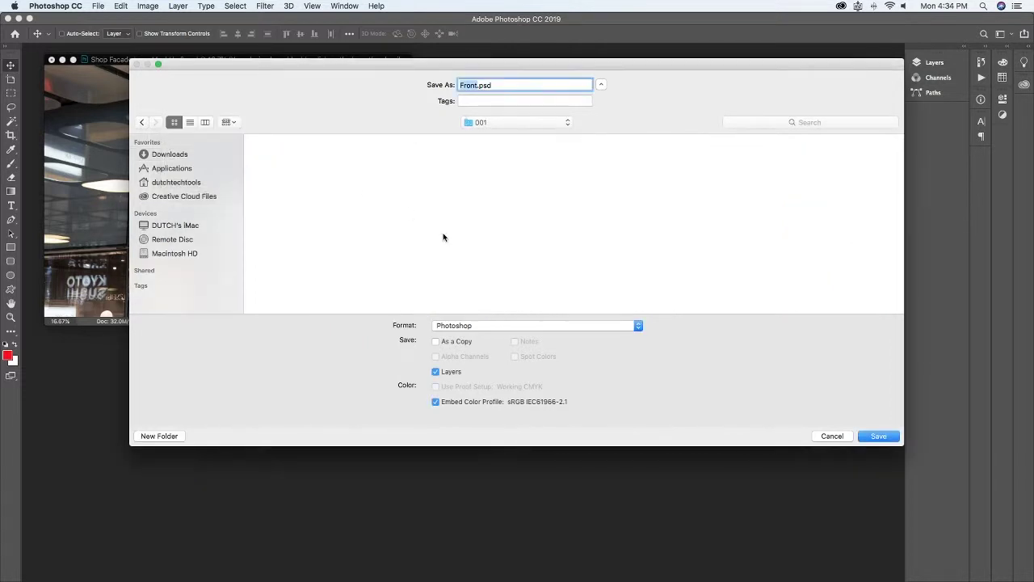
Set the format to JPEG and save the mockup as Front.jpg
left_click(479, 331)
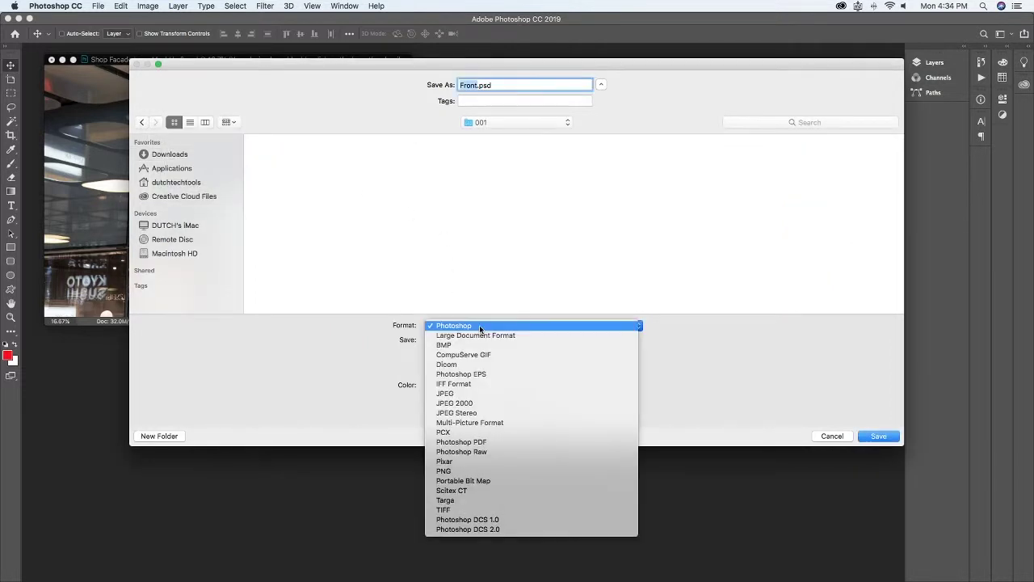
left_click(479, 394)
left_click(869, 440)
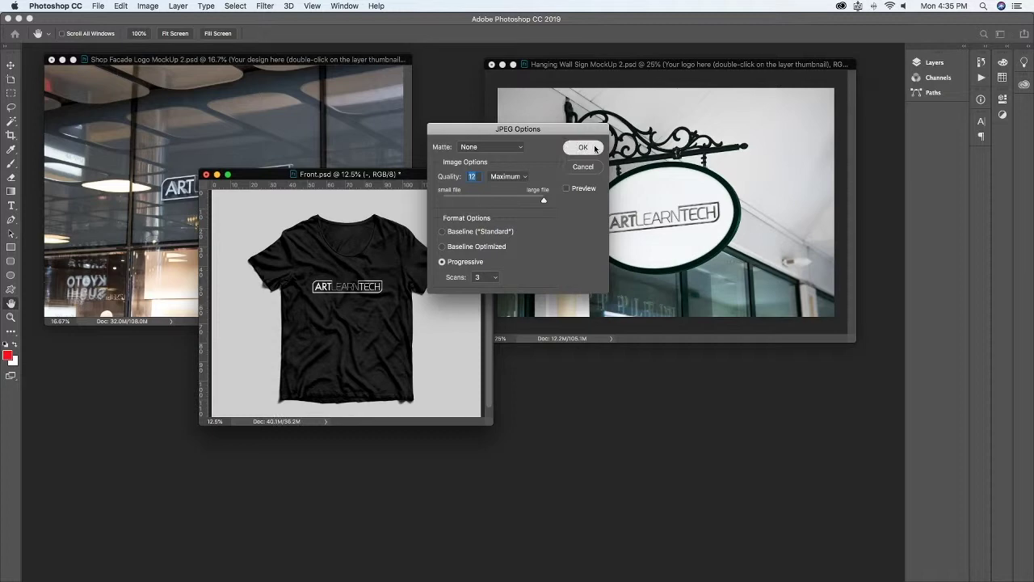
Confirm Front.jpg's JPEG options, then save the hanging sign mockup as a JPEG into Downloads > 001
left_click(588, 150)
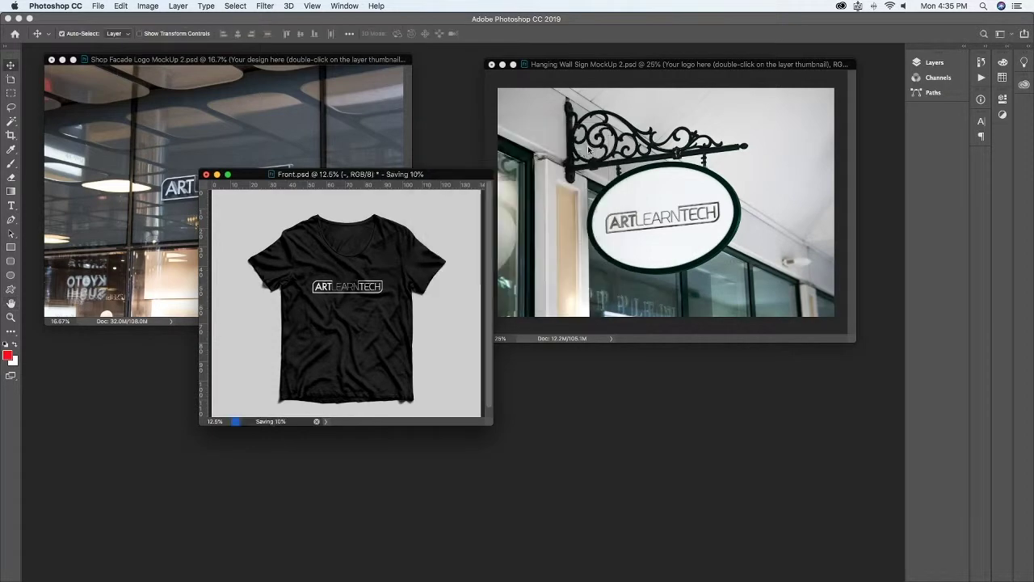
left_click(577, 70)
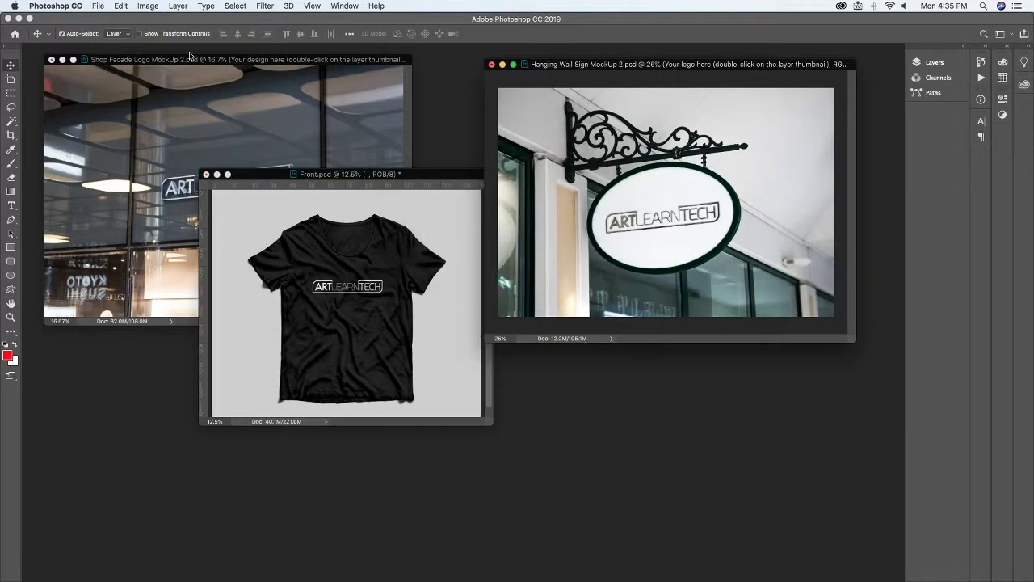
left_click(97, 7)
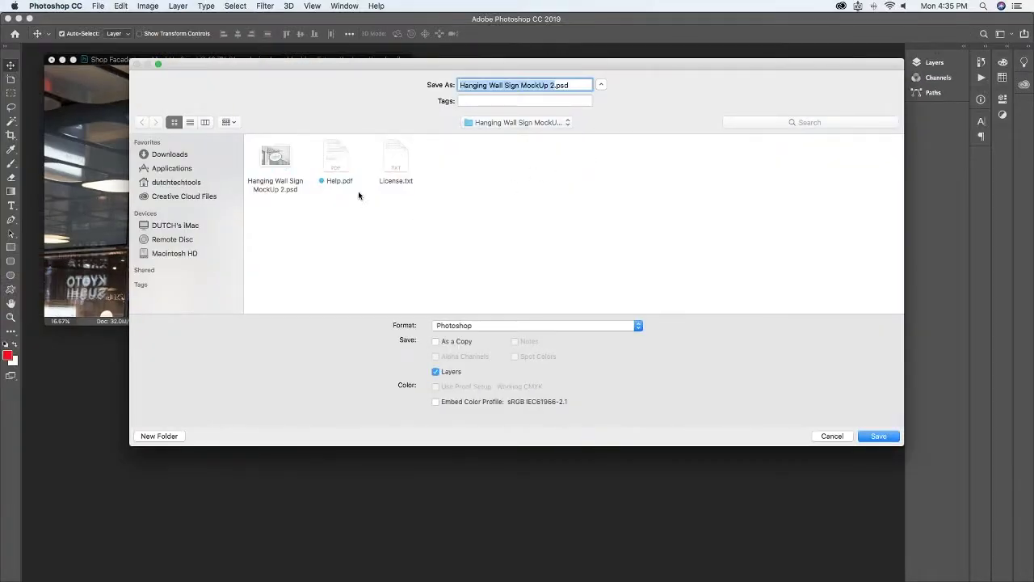
left_click(166, 155)
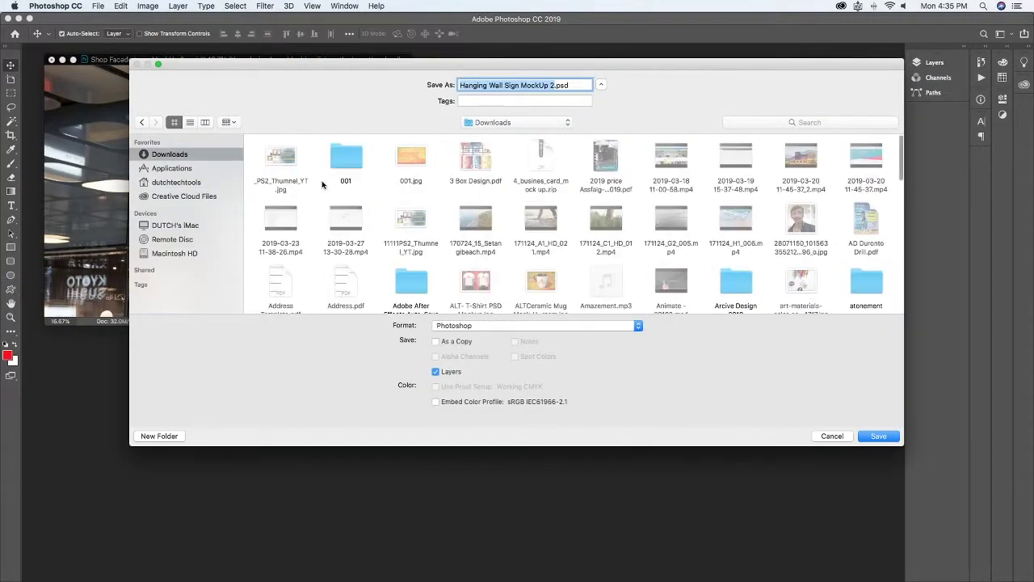
double_click(347, 159)
left_click(482, 325)
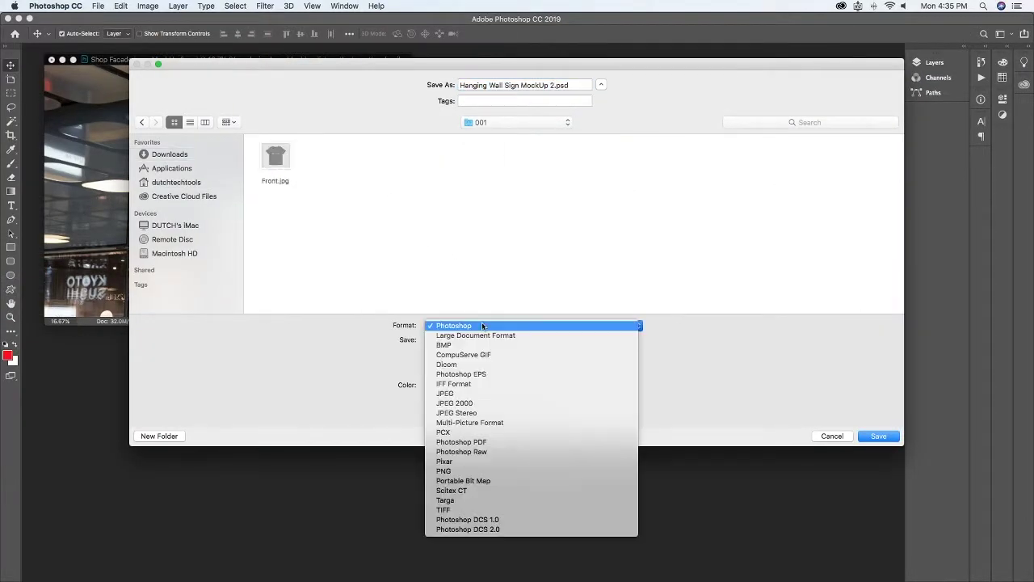
left_click(469, 393)
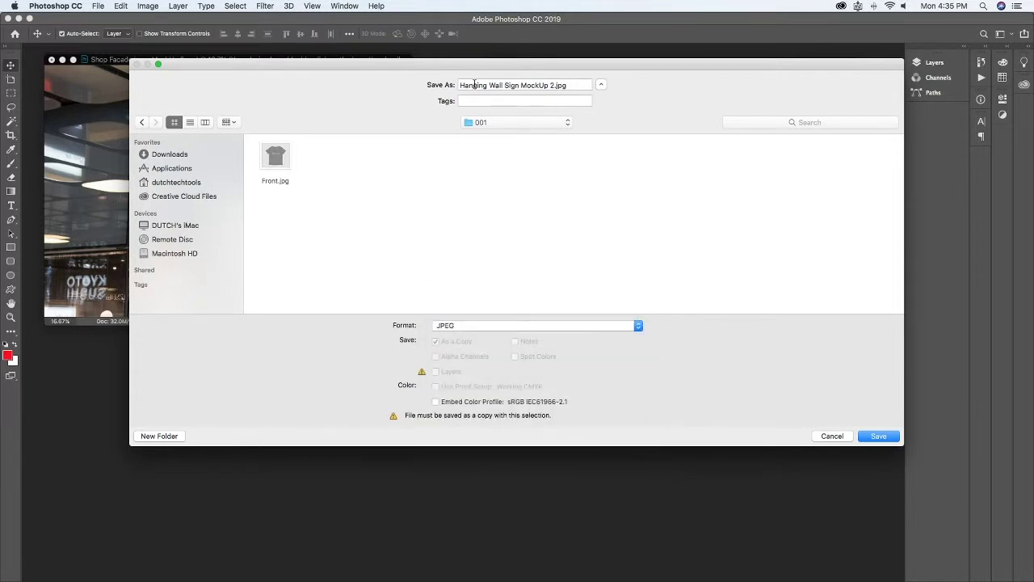
left_click_drag(474, 84, 543, 85)
left_click(868, 436)
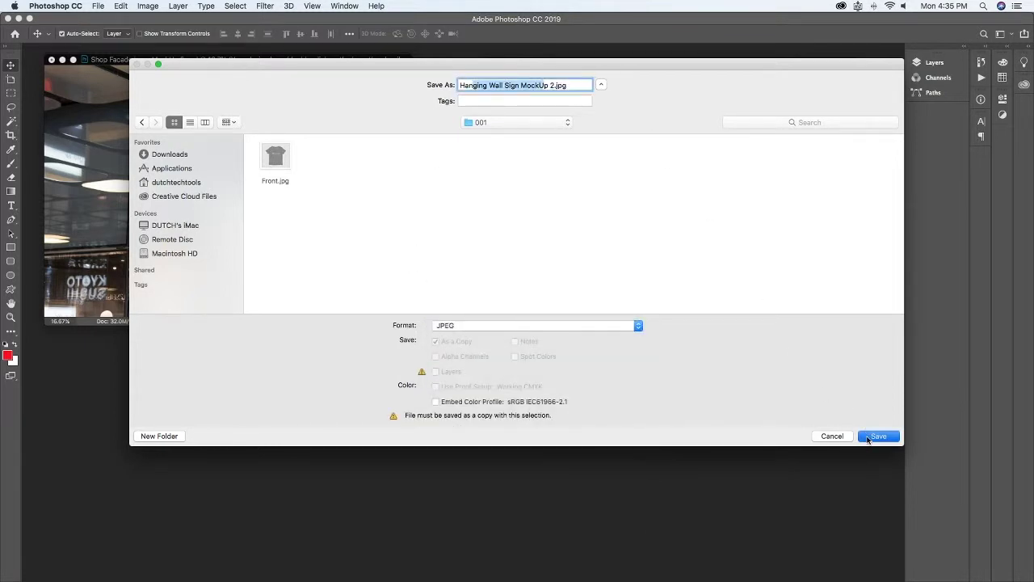
left_click(581, 147)
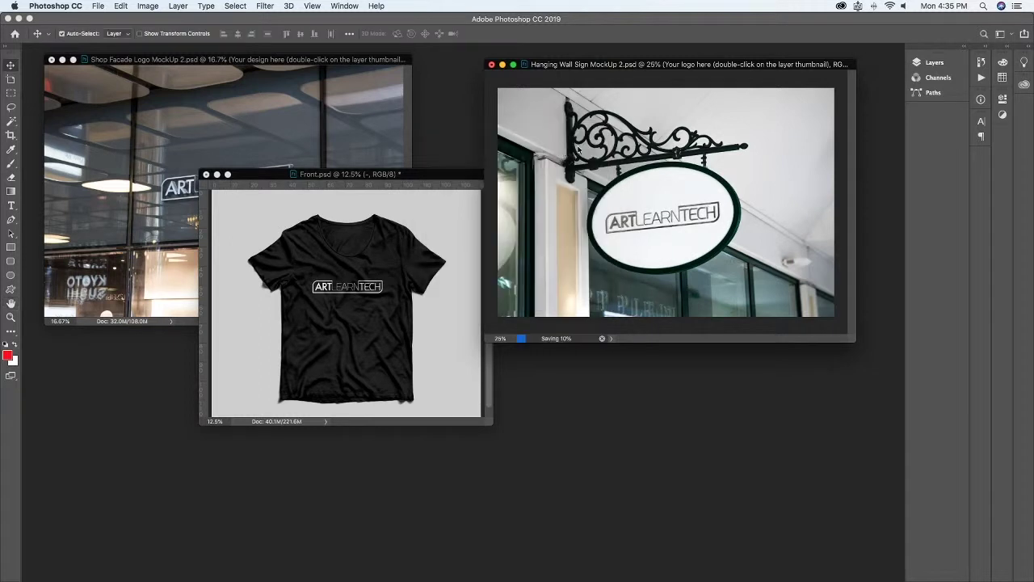
Bring the shop facade mockup forward and move the T-shirt window down and right
left_click(247, 69)
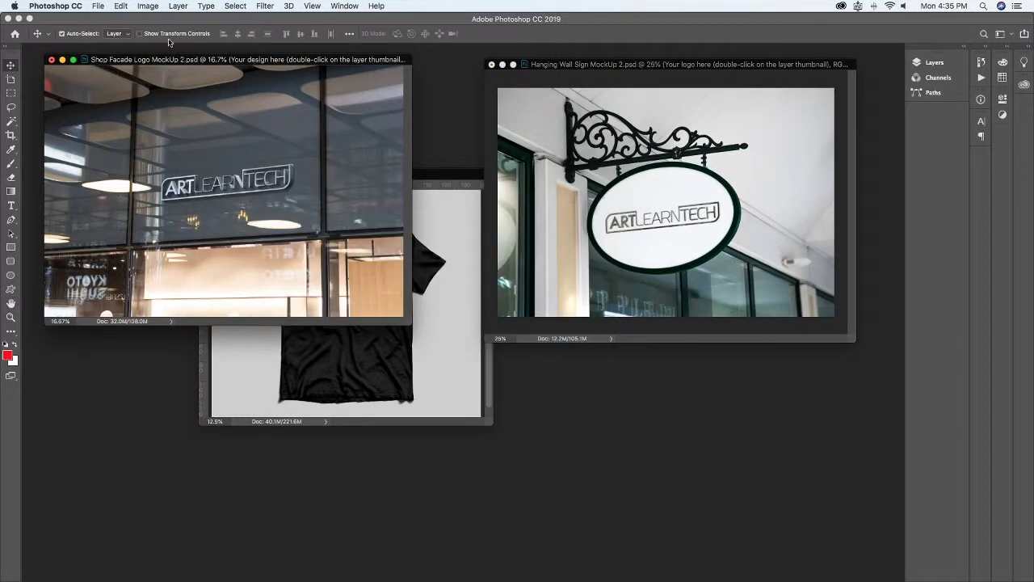
left_click_drag(459, 175, 533, 292)
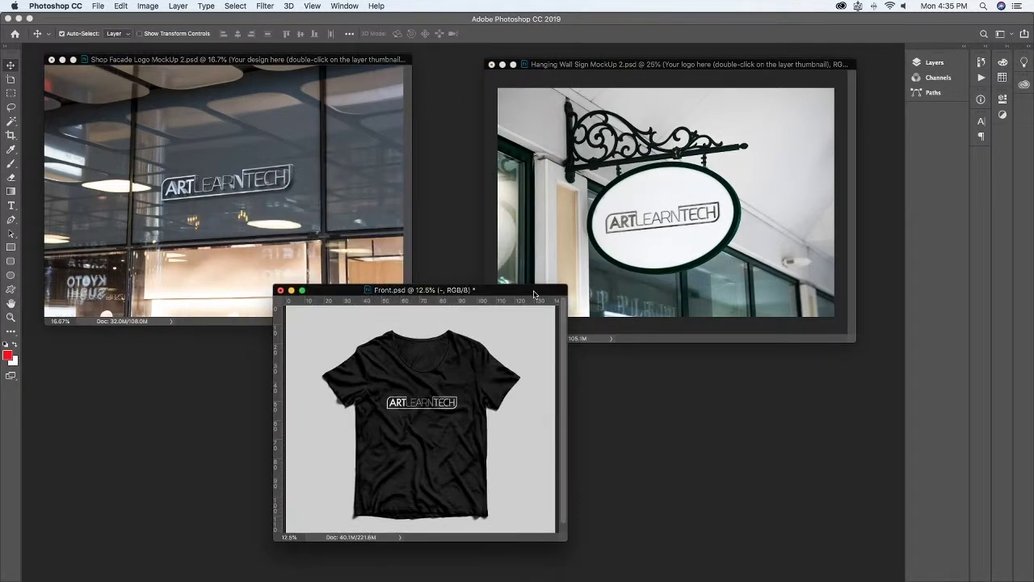
left_click(170, 58)
left_click(120, 5)
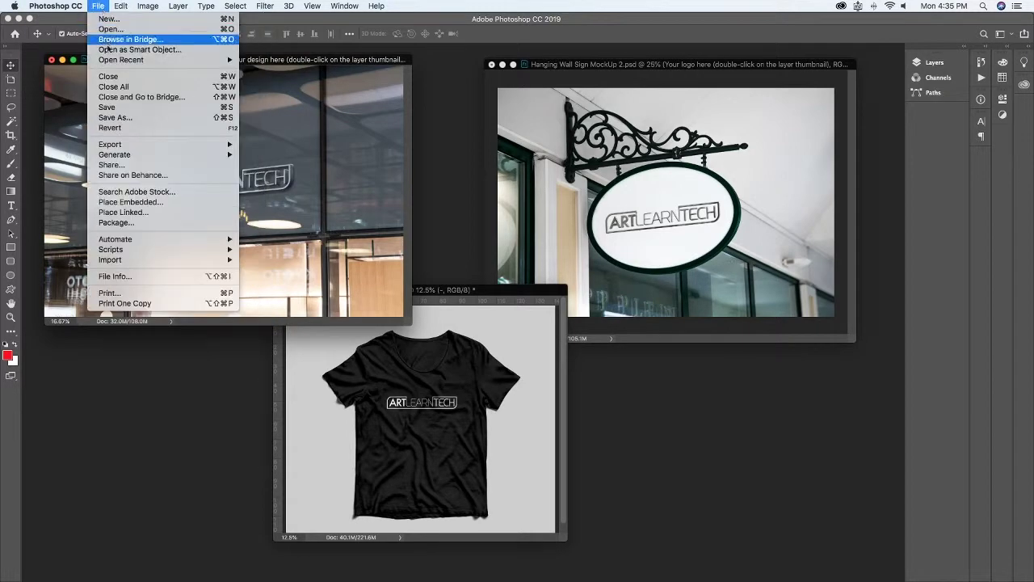
Save the shop facade mockup as Shop Facade Logo MockUp 2.jpg in Downloads > 001
left_click(115, 117)
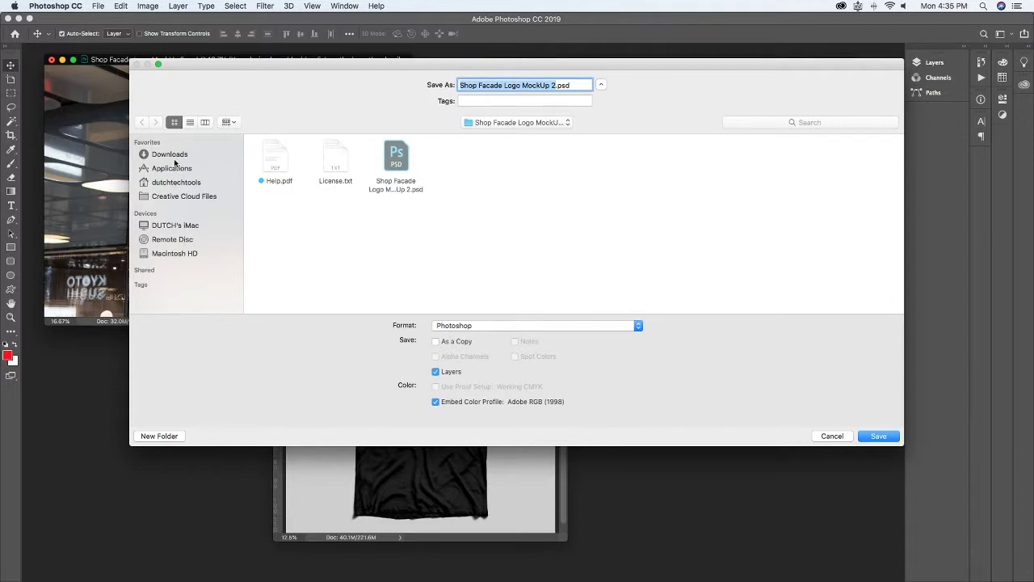
left_click(175, 155)
left_click(341, 155)
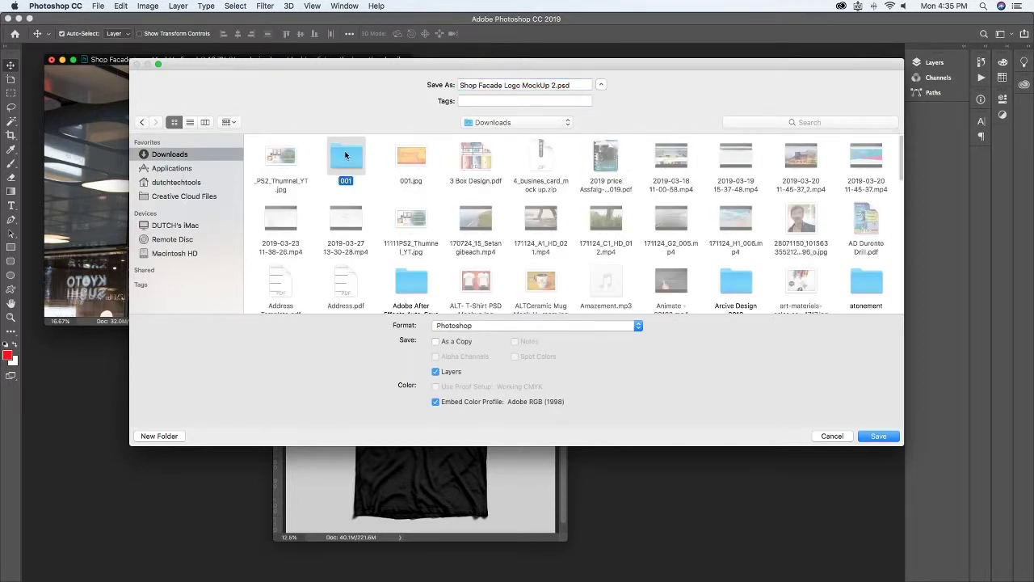
double_click(343, 155)
left_click(486, 329)
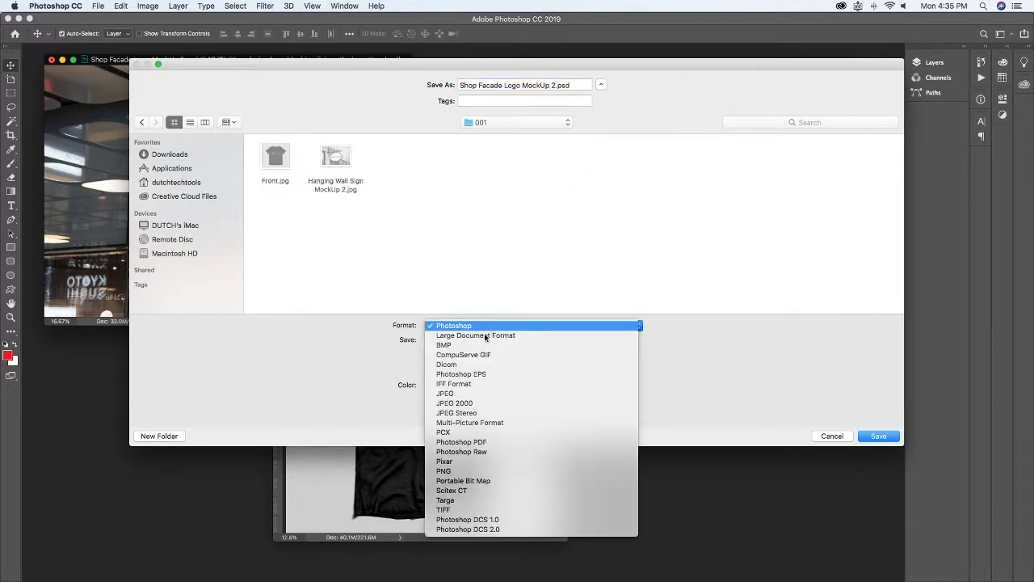
left_click(479, 397)
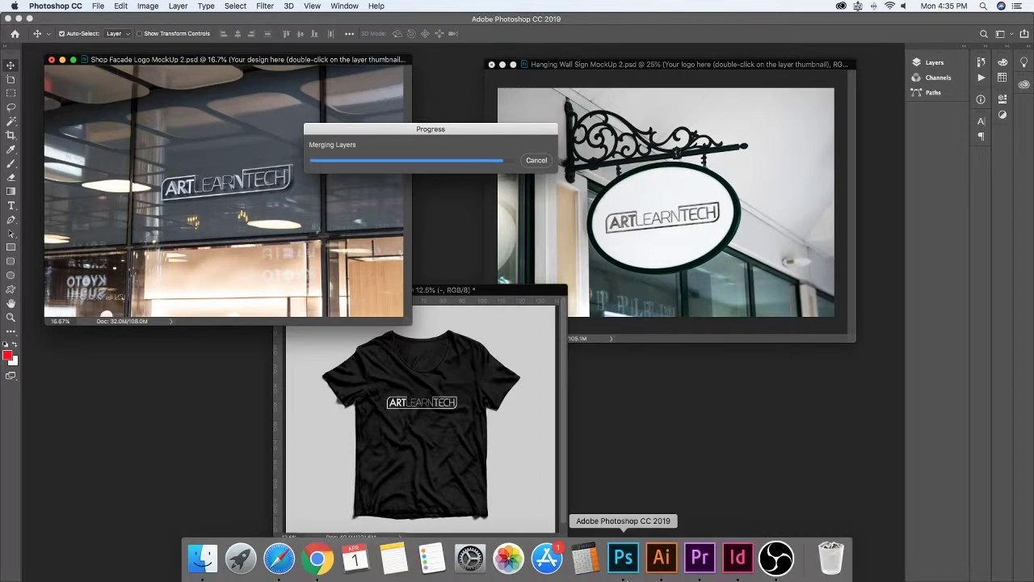
Confirm the JPEG save options, then move the T-shirt and hanging sign windows apart
left_click(583, 148)
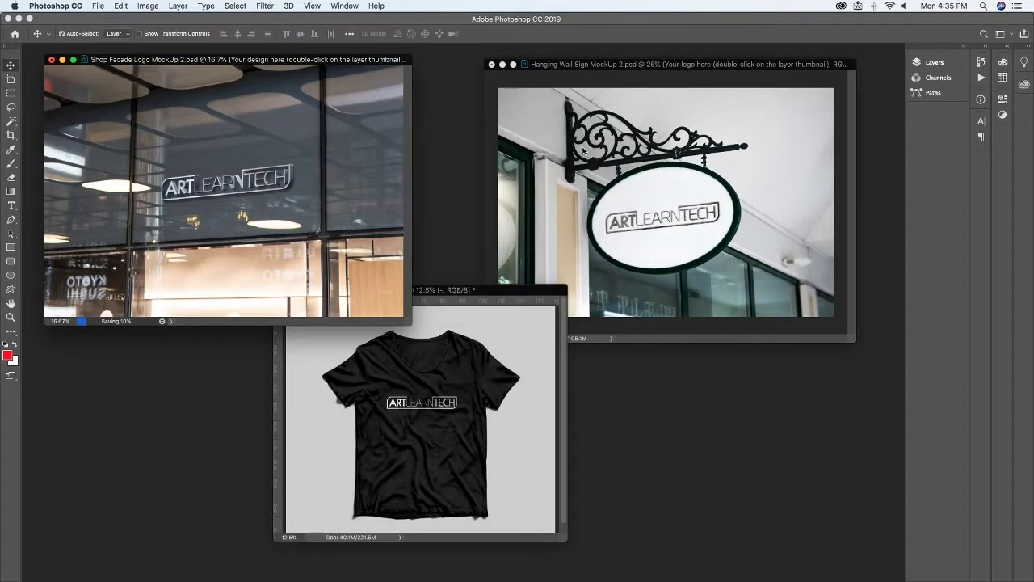
left_click_drag(487, 295, 634, 294)
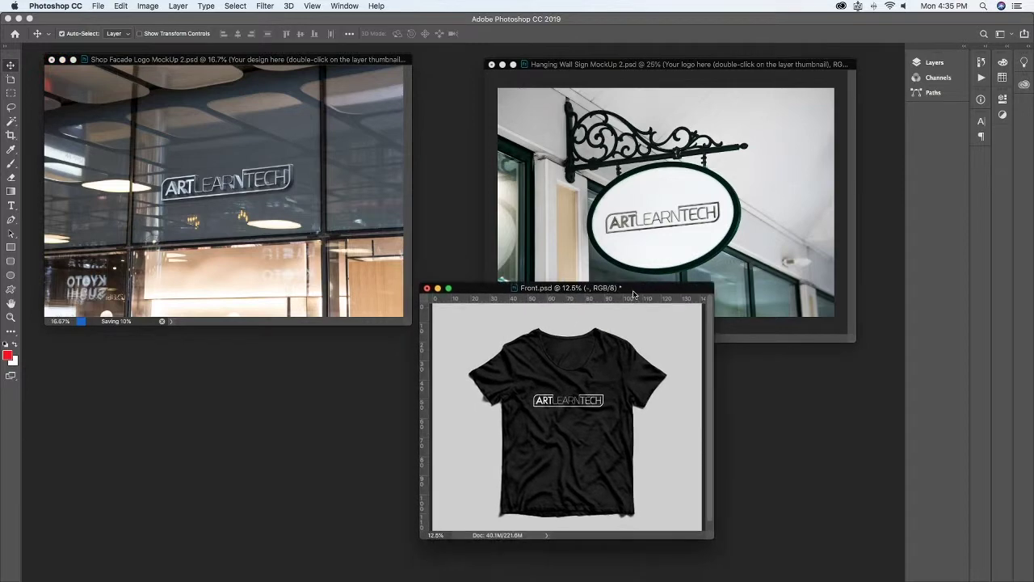
left_click_drag(604, 63, 521, 58)
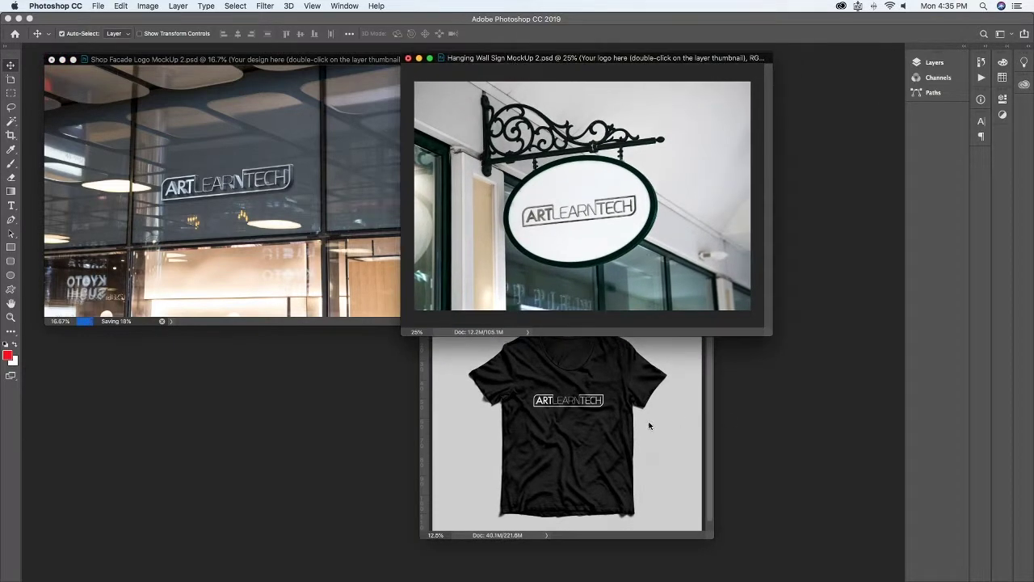
mouse_move(635, 288)
left_mouse_down()
mouse_move(780, 343)
mouse_move(724, 304)
left_mouse_up()
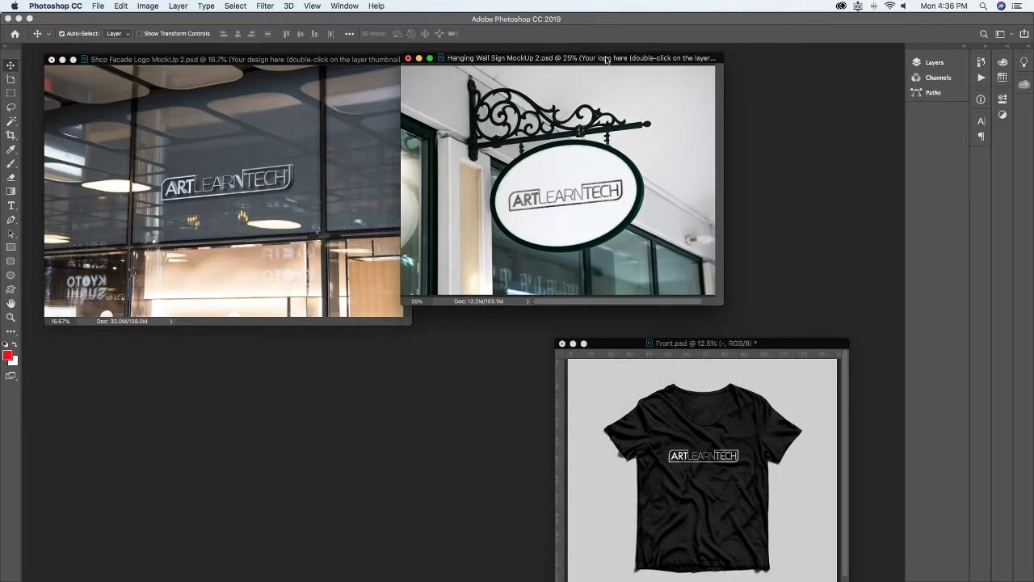
left_click_drag(606, 59, 638, 61)
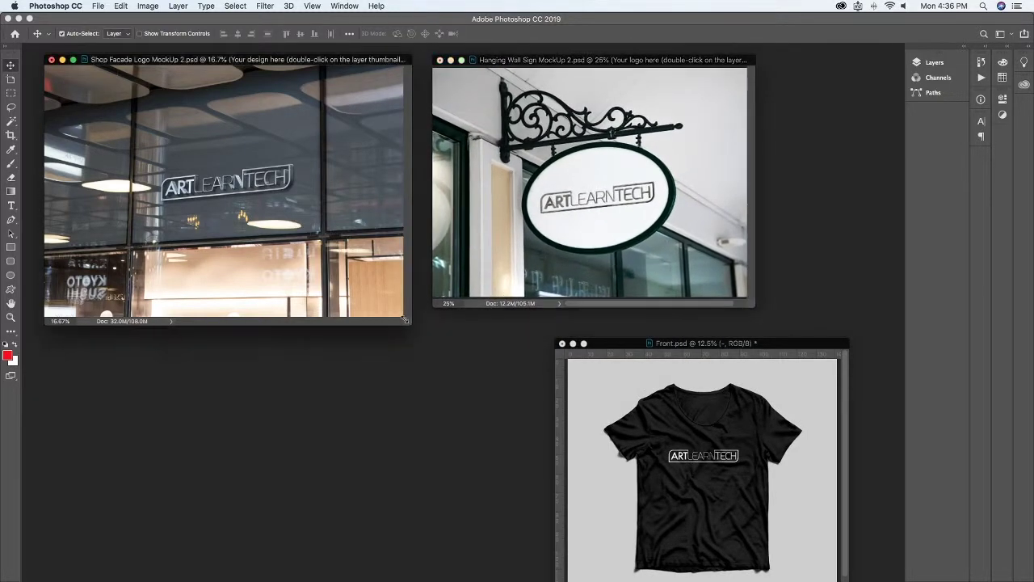
Shrink the shop facade window and zoom its image to 12.5%
left_click_drag(406, 326, 352, 292)
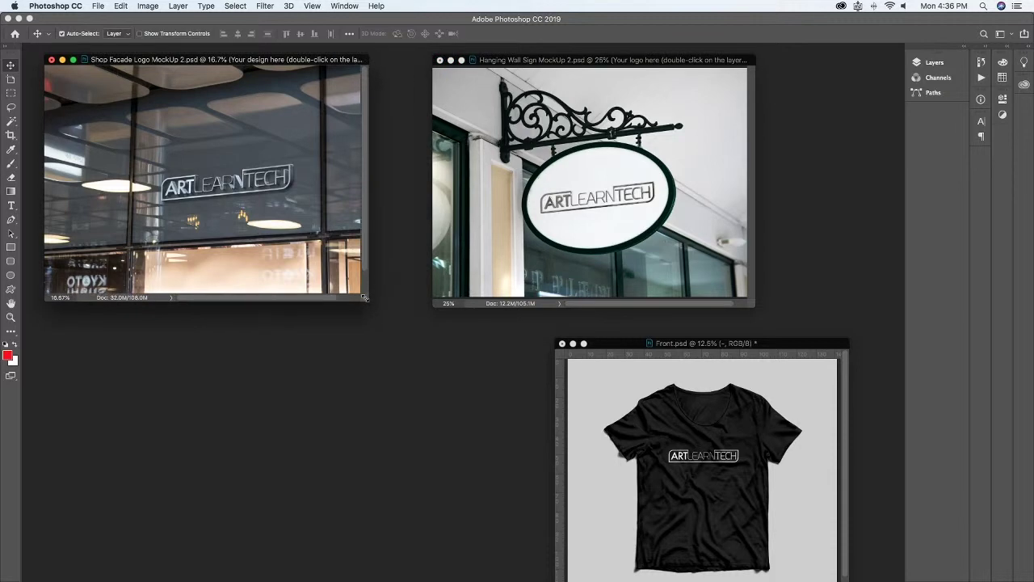
left_click(286, 213)
left_click(287, 213, "alt")
left_click(287, 212, "alt")
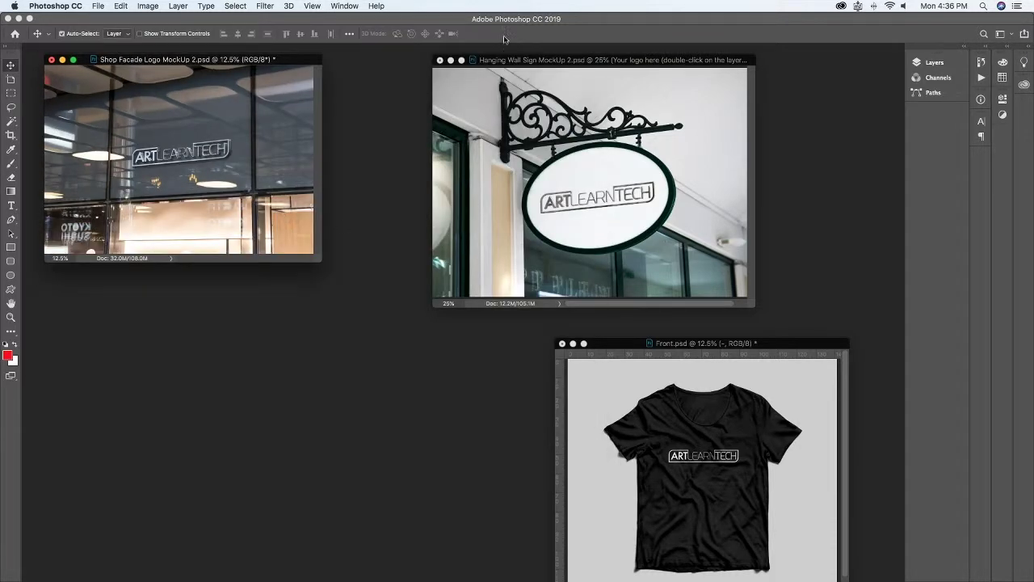
Line up the hanging sign and T-shirt windows beside an enlarged shop facade window, with the sign document active
left_click_drag(517, 64, 414, 66)
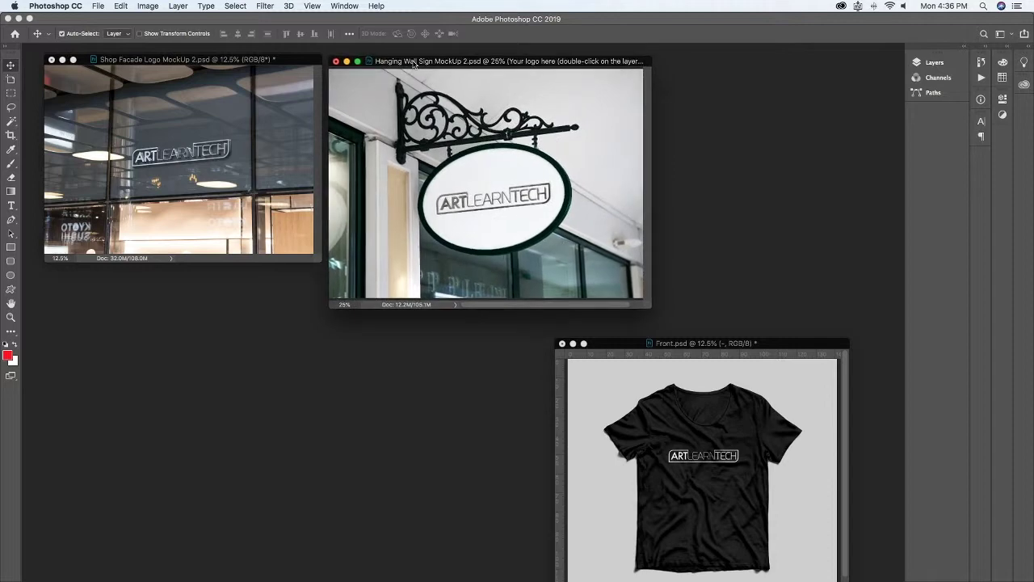
left_click_drag(711, 346, 816, 66)
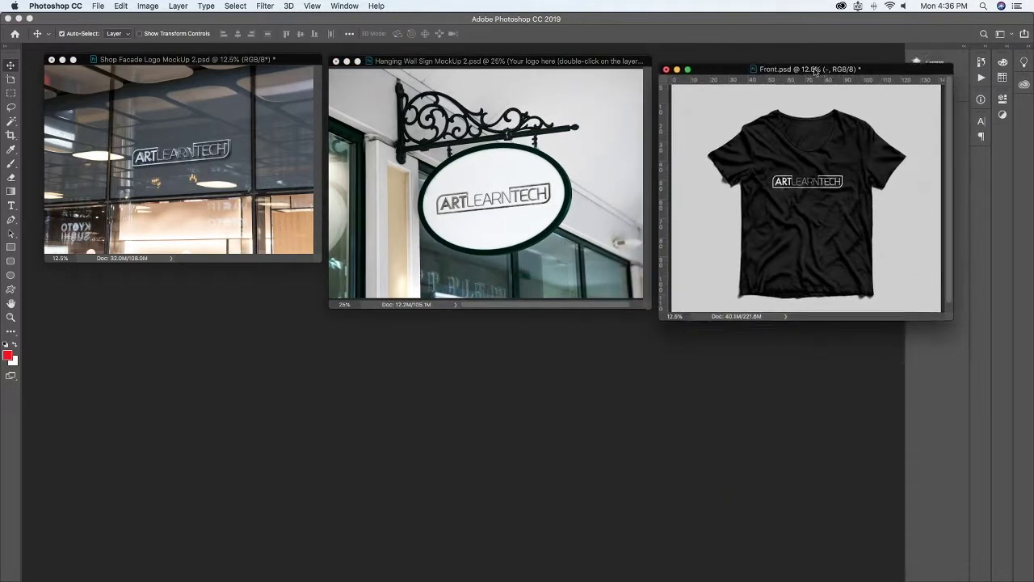
left_click_drag(296, 60, 282, 71)
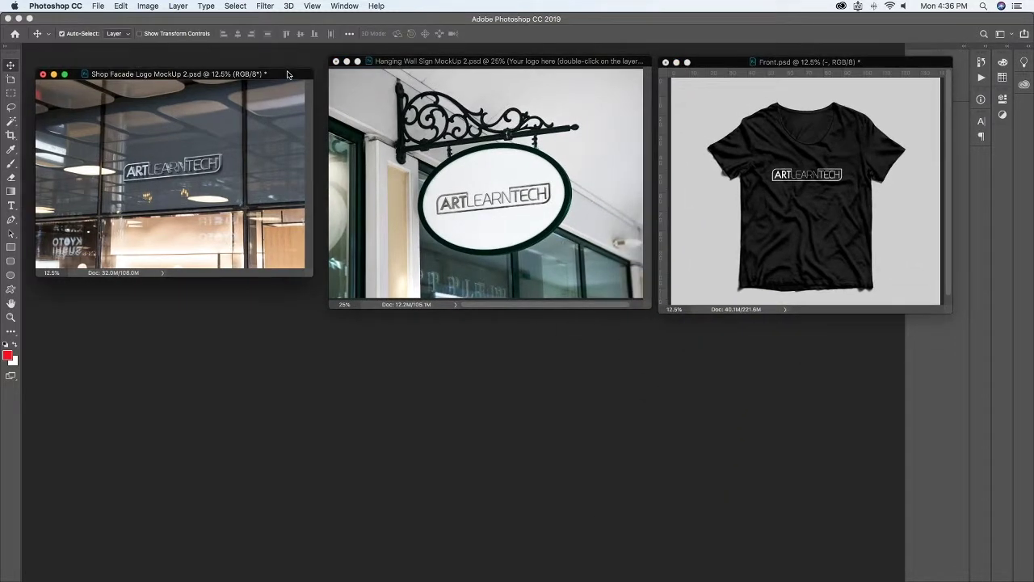
left_click_drag(308, 273, 326, 307)
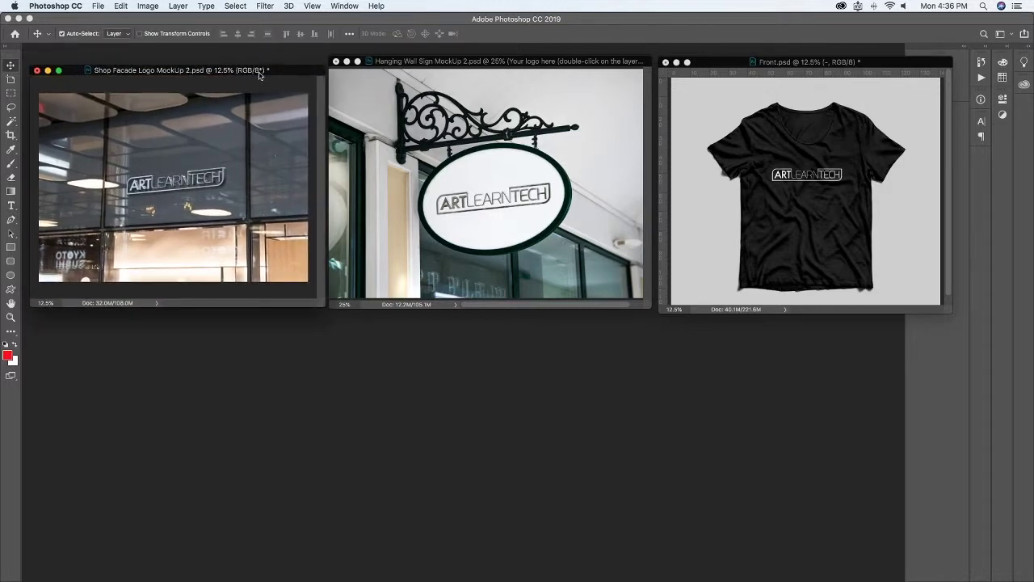
left_click_drag(263, 72, 255, 60)
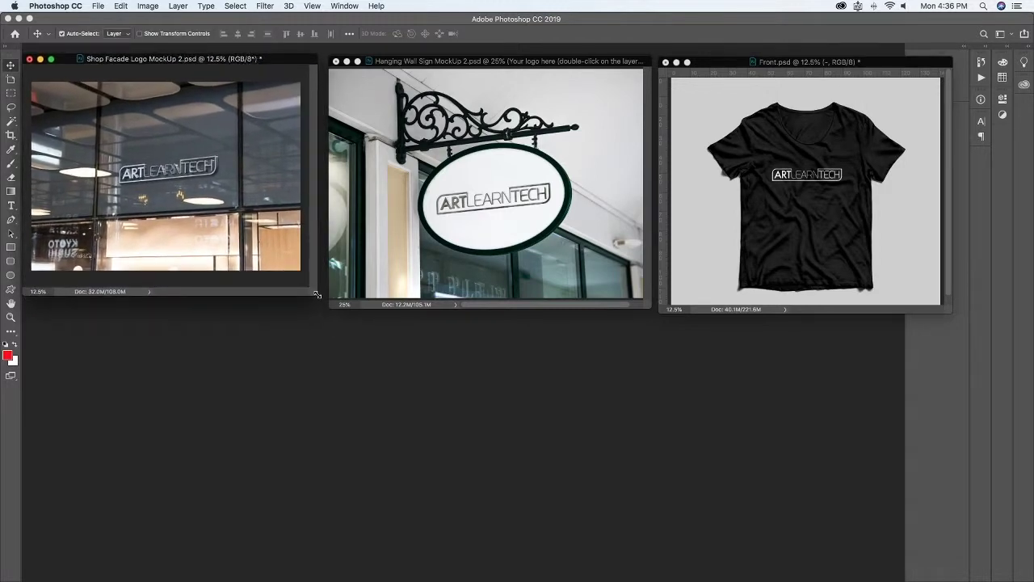
left_click_drag(316, 294, 324, 308)
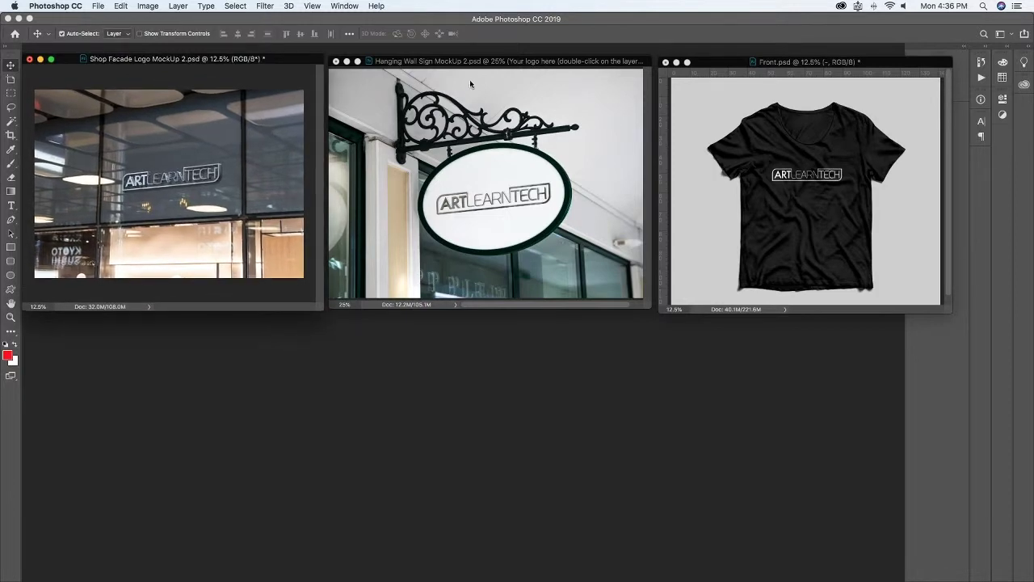
left_click(487, 63)
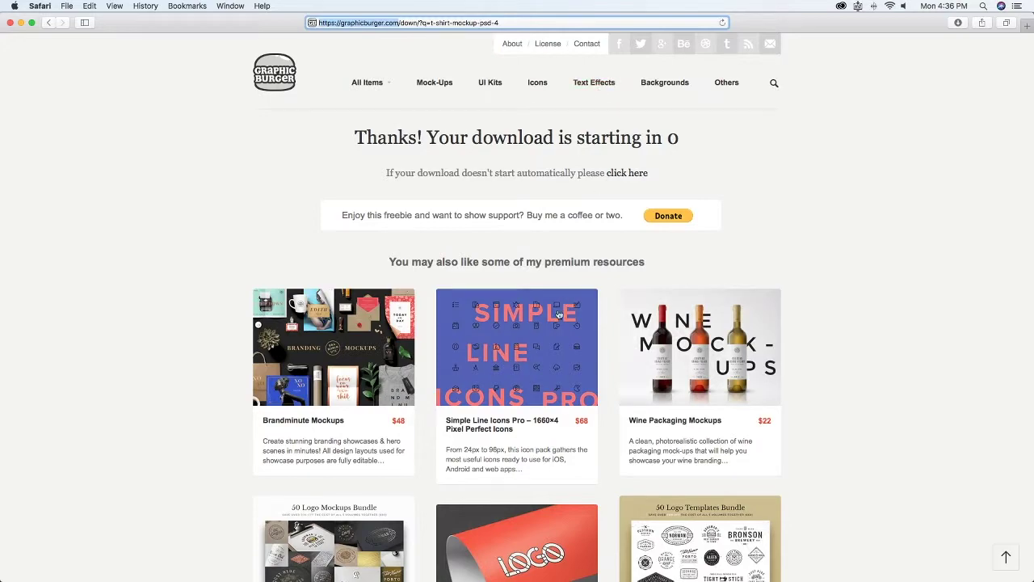
Browse the T-shirt download page, then go to GraphicBurger's Backgrounds freebies category
scroll(626, 242, "down", 3)
scroll(630, 364, "down", 1)
scroll(632, 421, "down", 8)
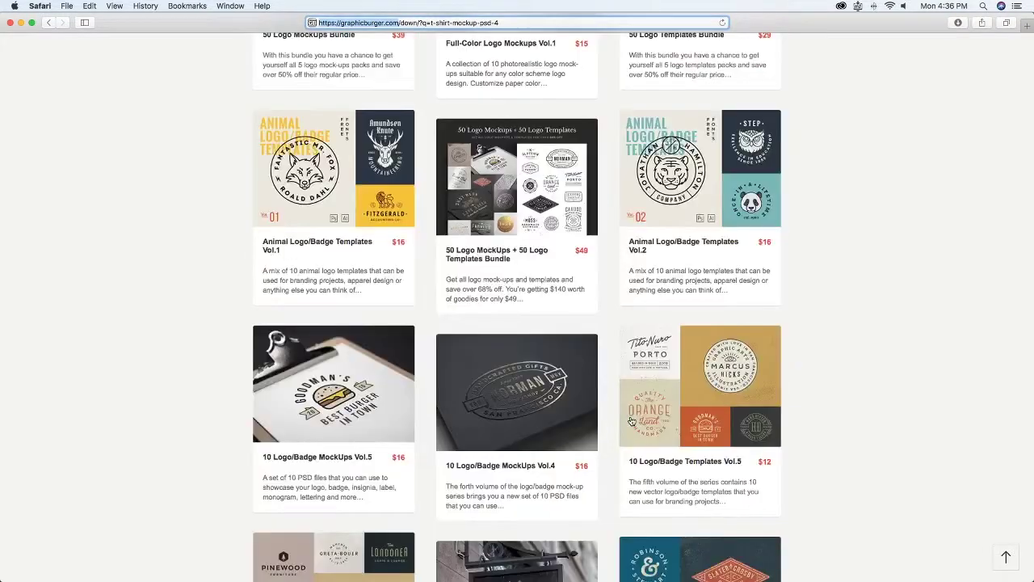
scroll(701, 234, "down", 1)
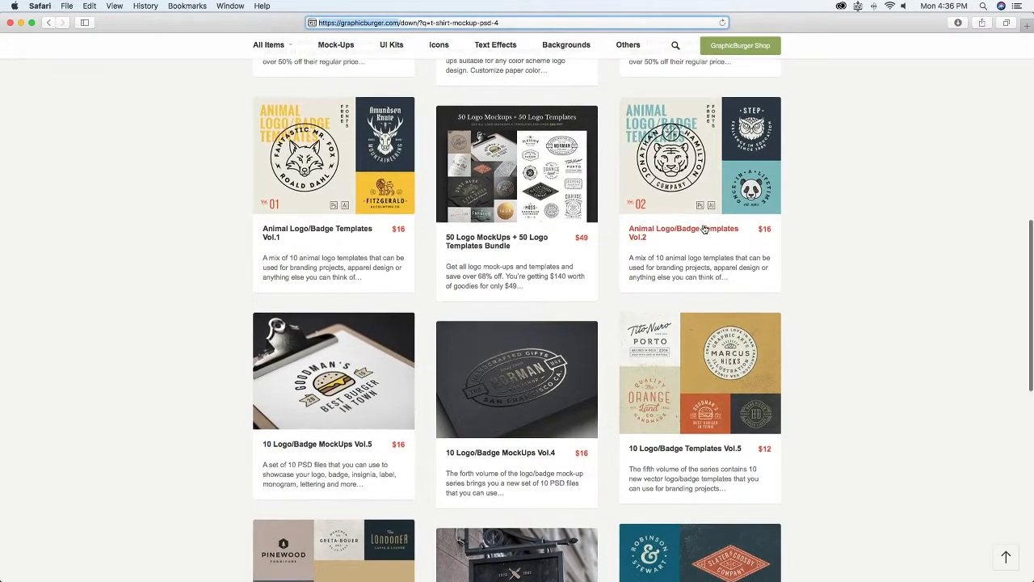
scroll(703, 230, "up", 10)
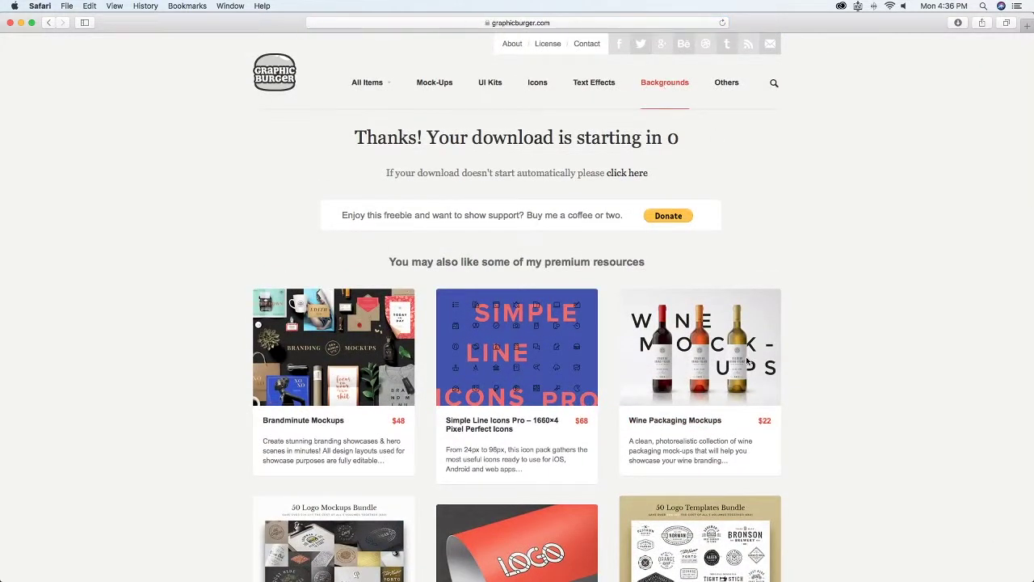
left_click(733, 372)
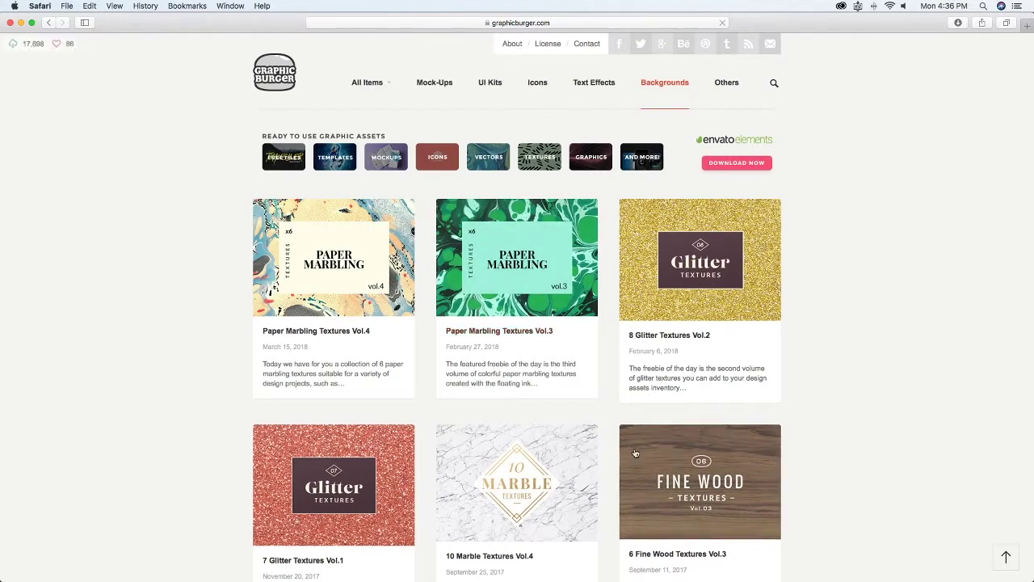
Scroll briefly through the Backgrounds freebies page
scroll(463, 384, "down", 5)
scroll(583, 342, "up", 5)
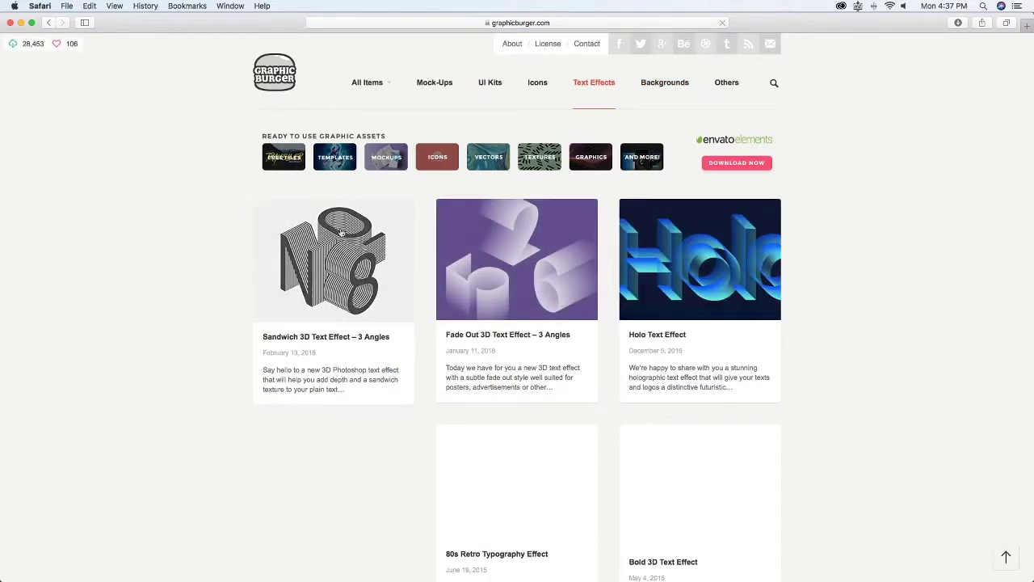
scroll(577, 396, "down", 1)
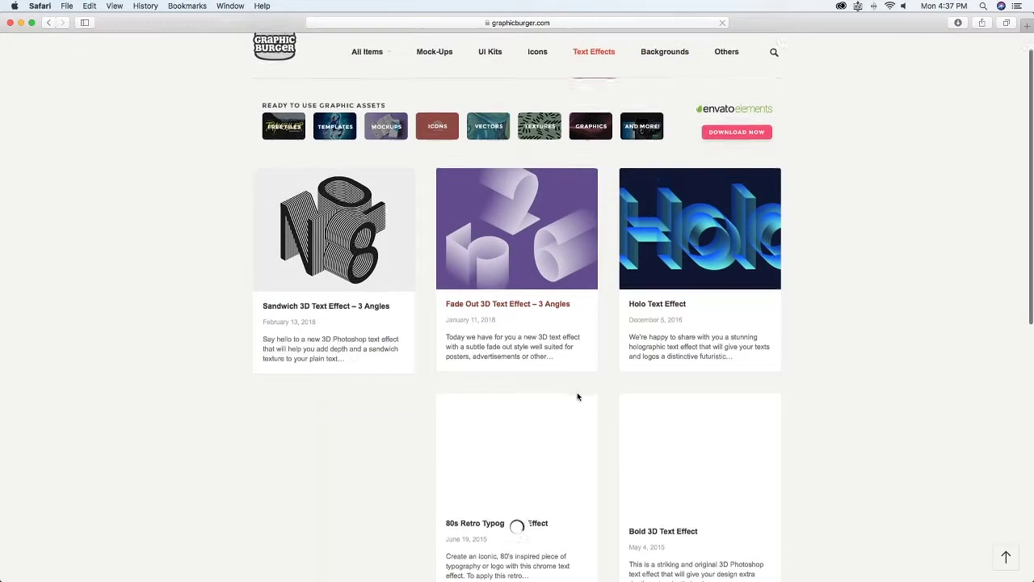
scroll(399, 194, "up", 1)
scroll(451, 339, "down", 5)
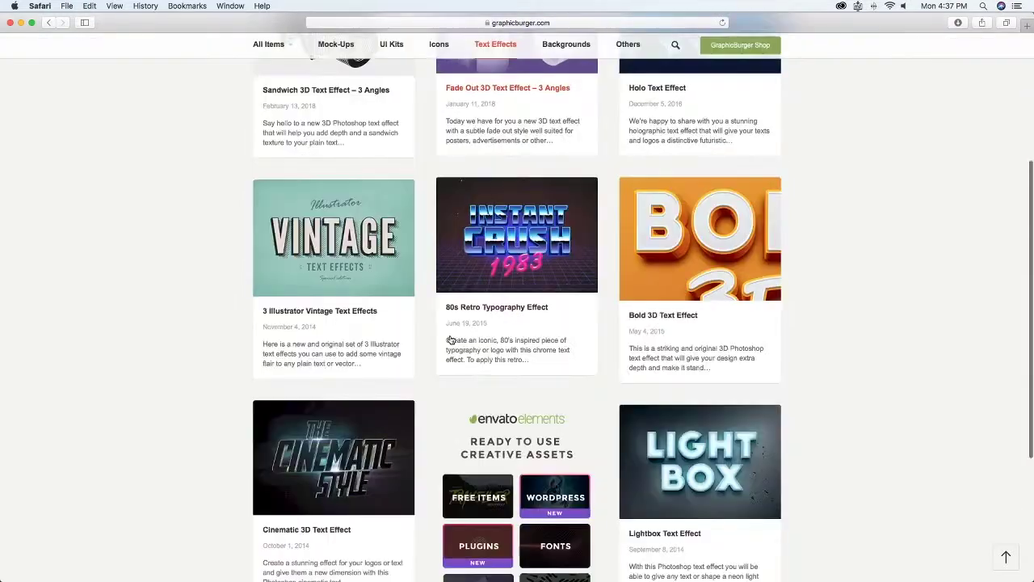
mouse_move(699, 238)
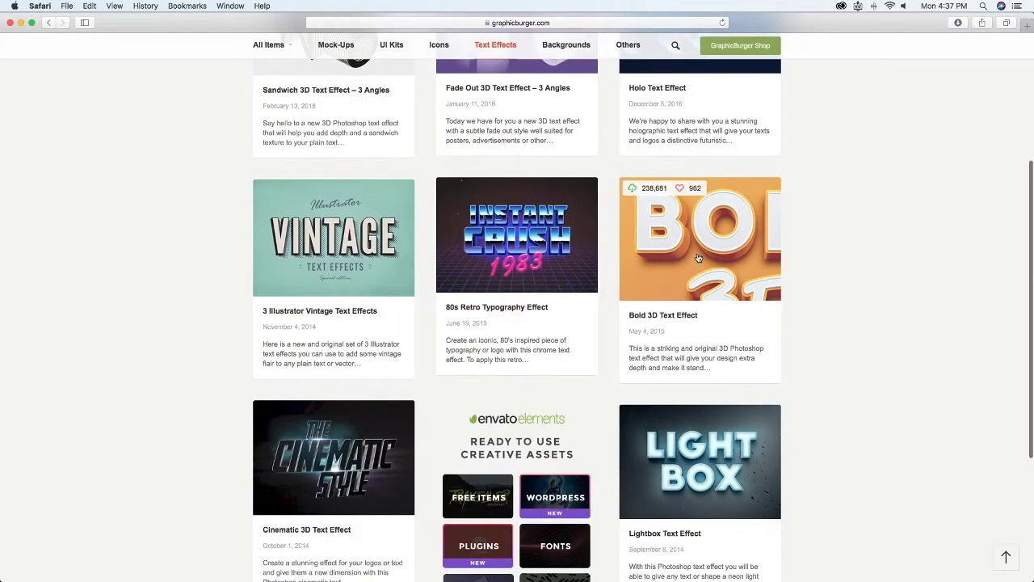
scroll(404, 396, "down", 1)
scroll(242, 485, "down", 5)
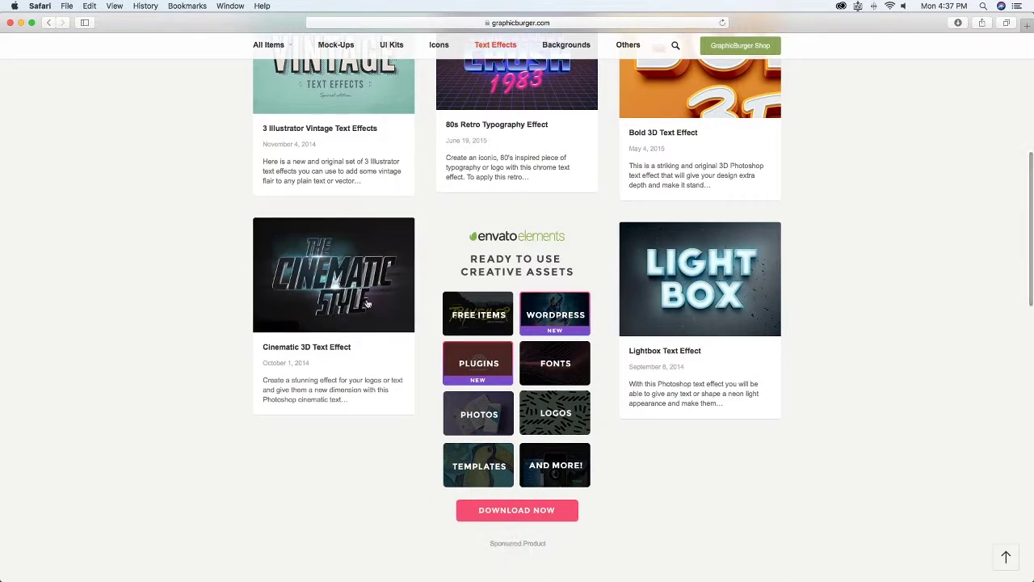
scroll(651, 415, "down", 1)
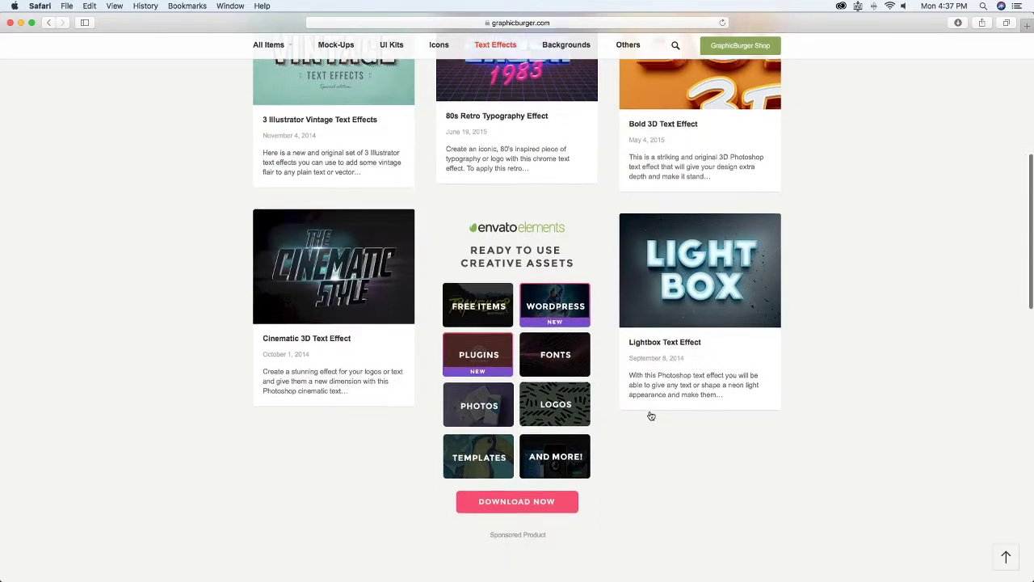
scroll(651, 411, "down", 10)
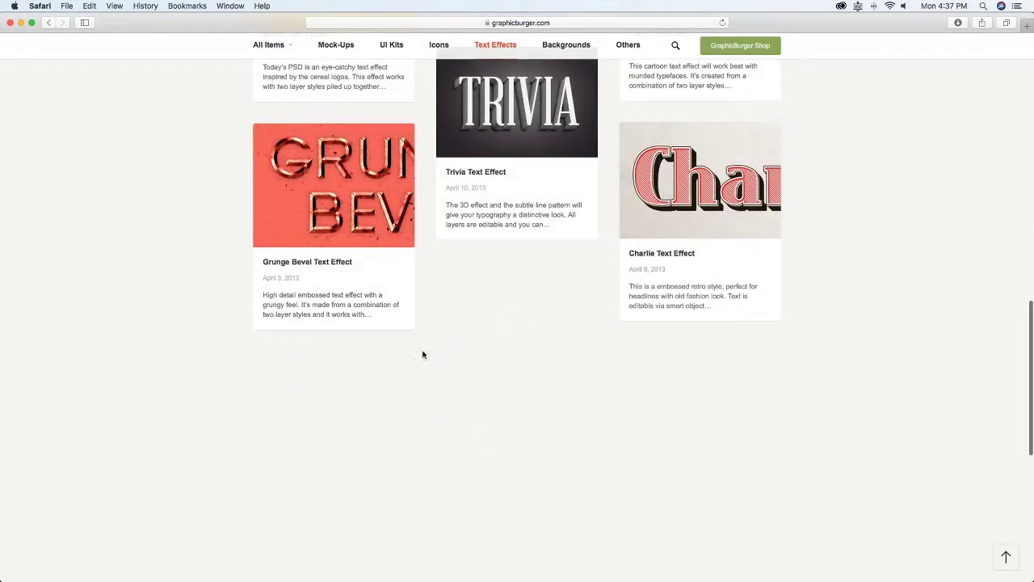
scroll(667, 334, "down", 2)
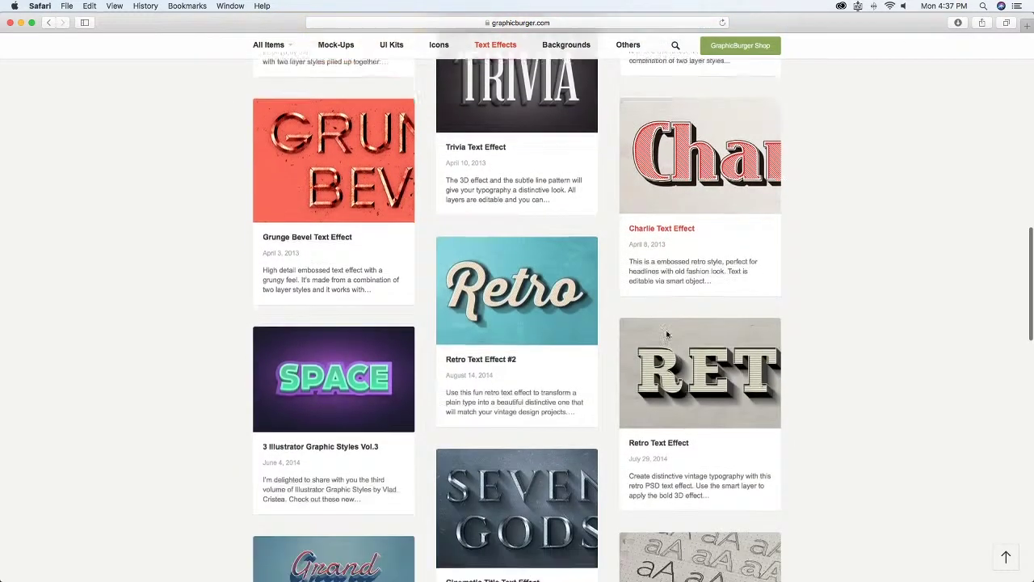
scroll(667, 334, "down", 1)
scroll(644, 367, "down", 2)
scroll(566, 388, "down", 3)
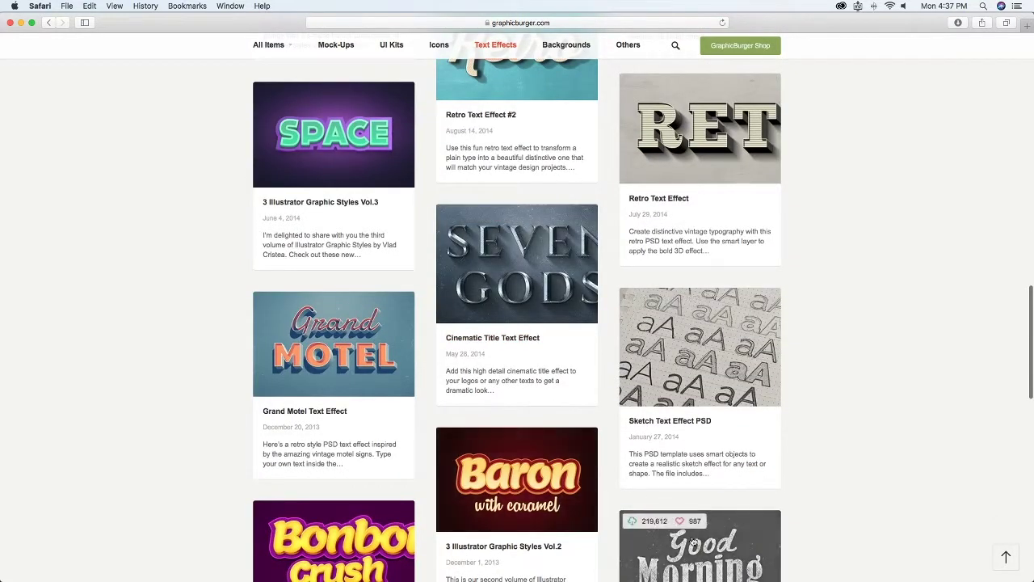
scroll(521, 450, "down", 5)
scroll(522, 451, "down", 1)
scroll(614, 461, "down", 2)
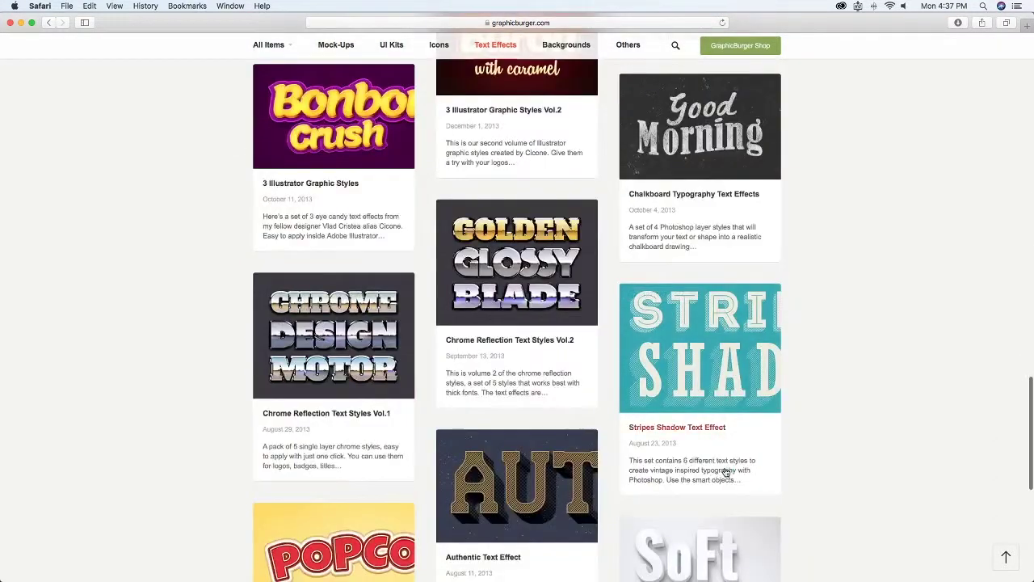
scroll(727, 473, "down", 3)
scroll(478, 429, "down", 1)
scroll(418, 461, "down", 1)
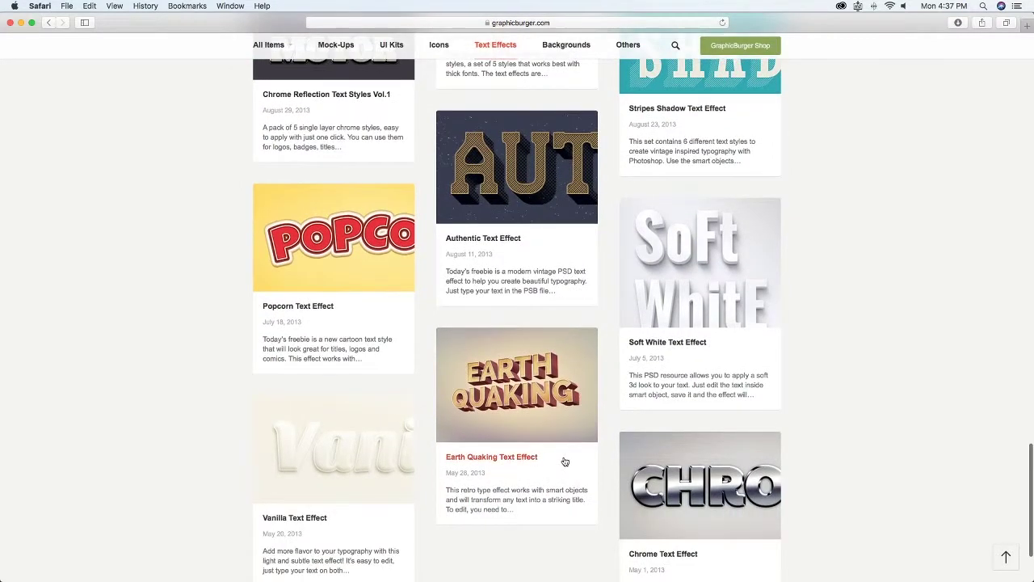
scroll(570, 321, "down", 1)
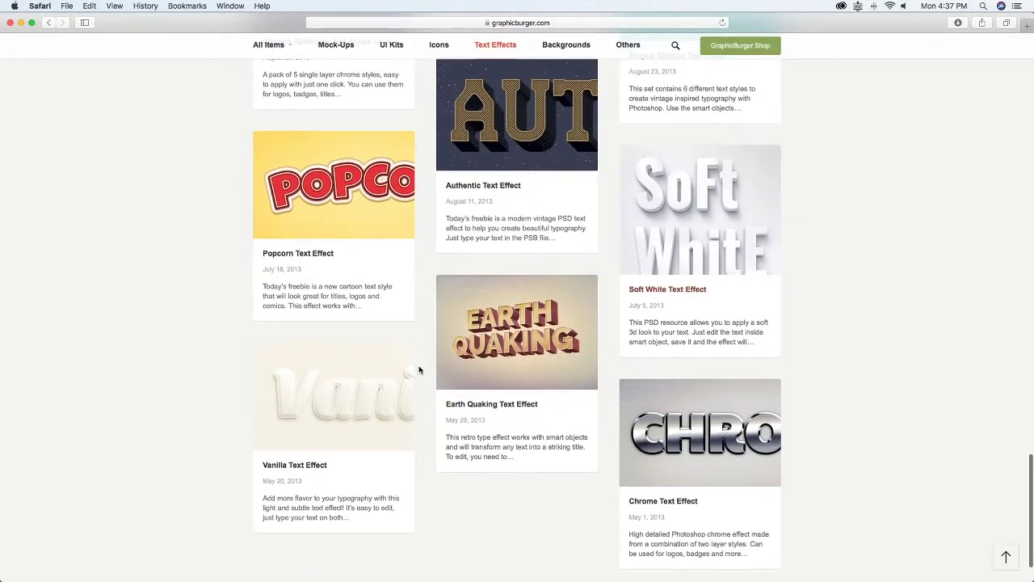
mouse_move(334, 395)
scroll(434, 396, "down", 1)
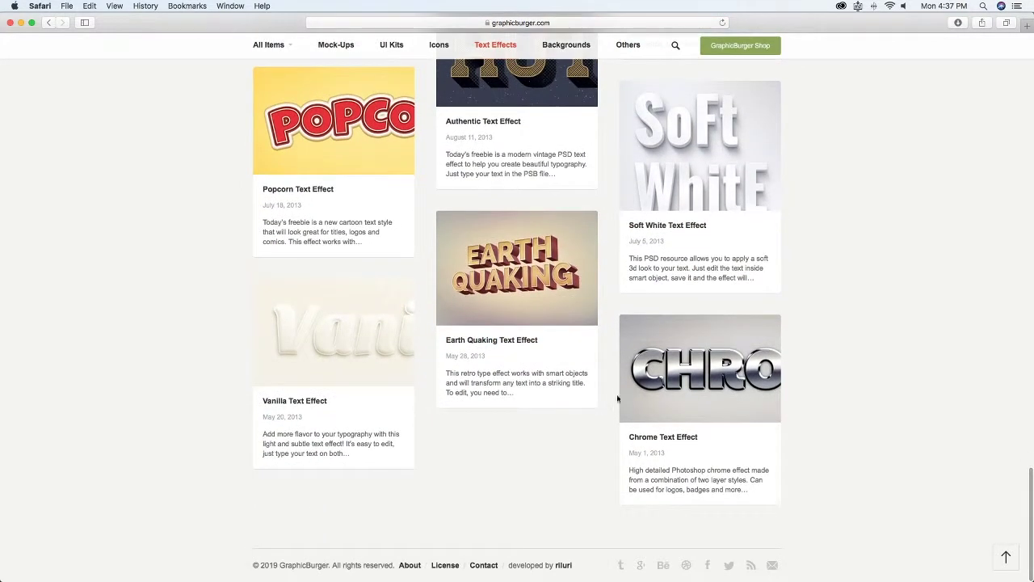
scroll(826, 372, "up", 5)
scroll(825, 374, "up", 4)
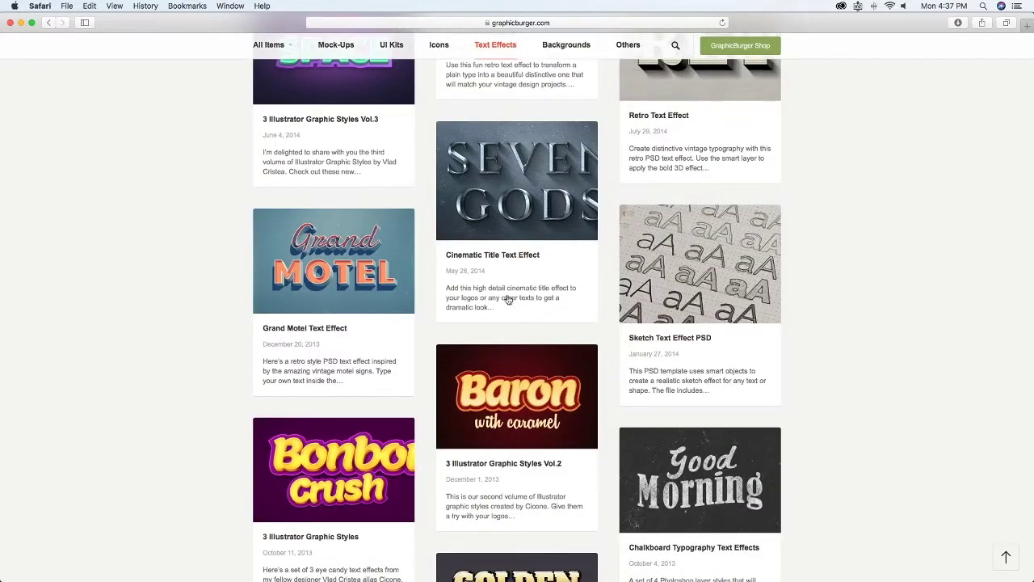
mouse_move(660, 557)
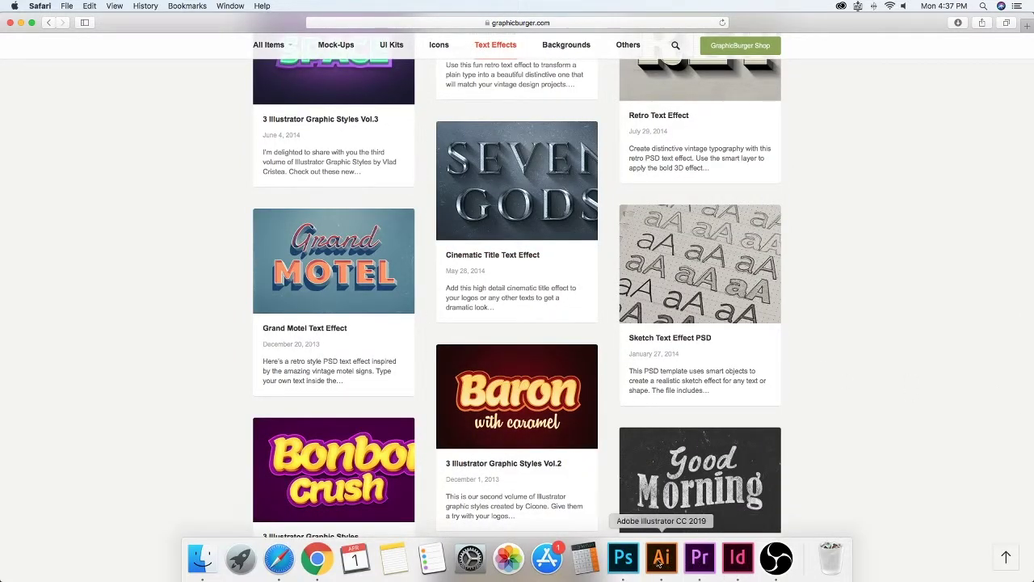
Bring Photoshop back to the front from the Dock
left_click(625, 557)
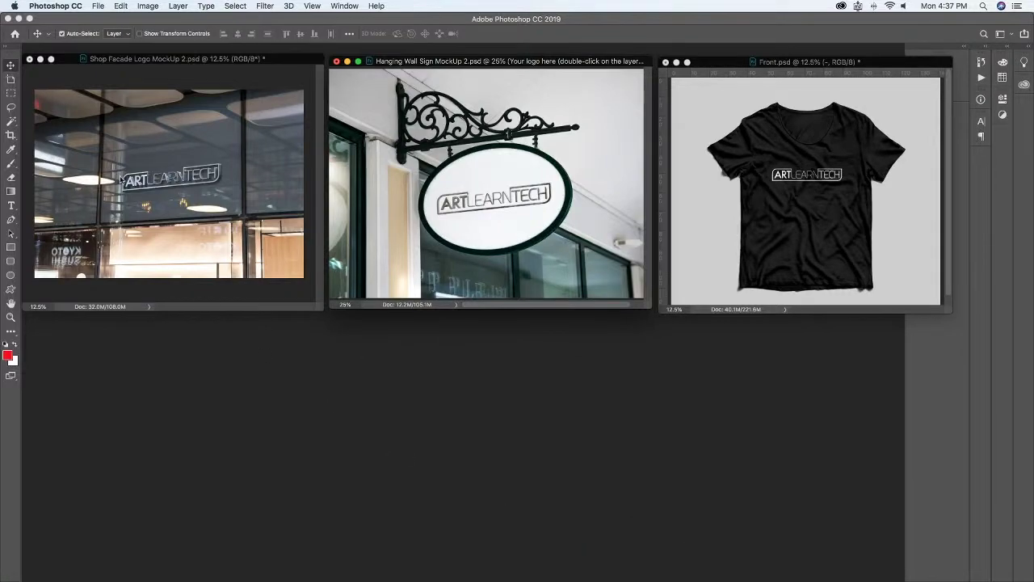